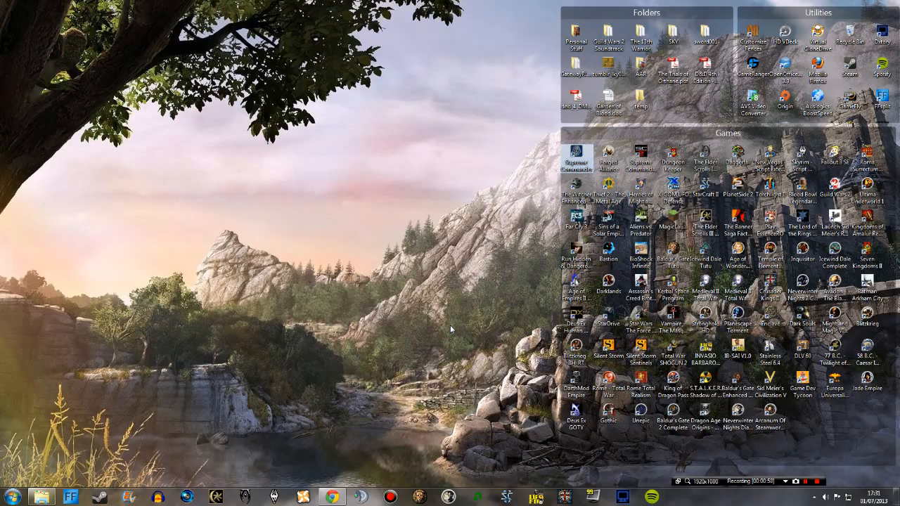
Step: Switch to Chrome and examine the GOG page for Baldur's Gate: The Original Saga
click(333, 496)
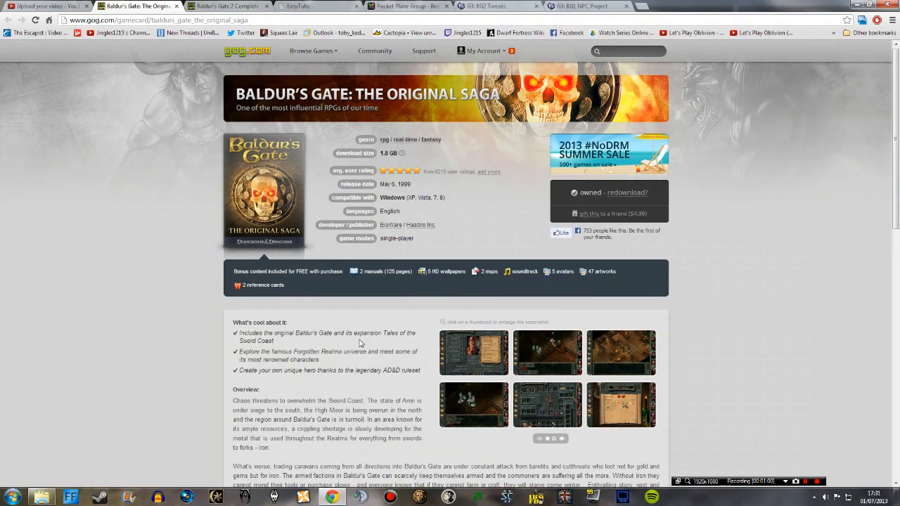
scroll(319, 314, down, 2)
scroll(319, 314, up, 2)
middle_click(773, 237)
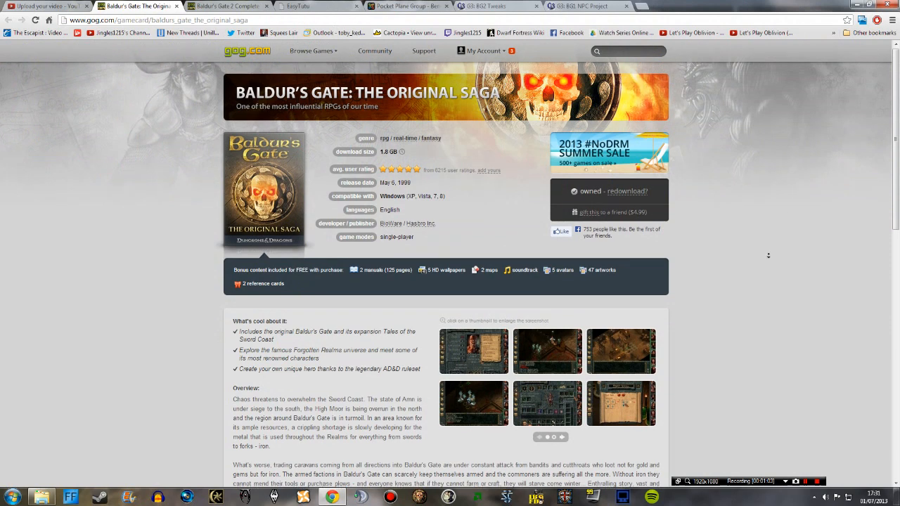
middle_click(781, 190)
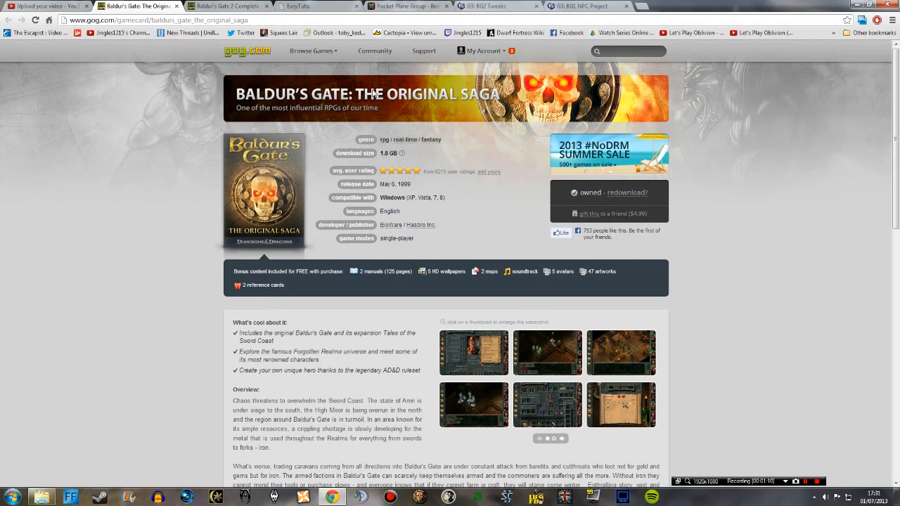
Step: Compare the GOG pages for Baldur's Gate 2 Complete and Baldur's Gate: The Original Saga
click(239, 5)
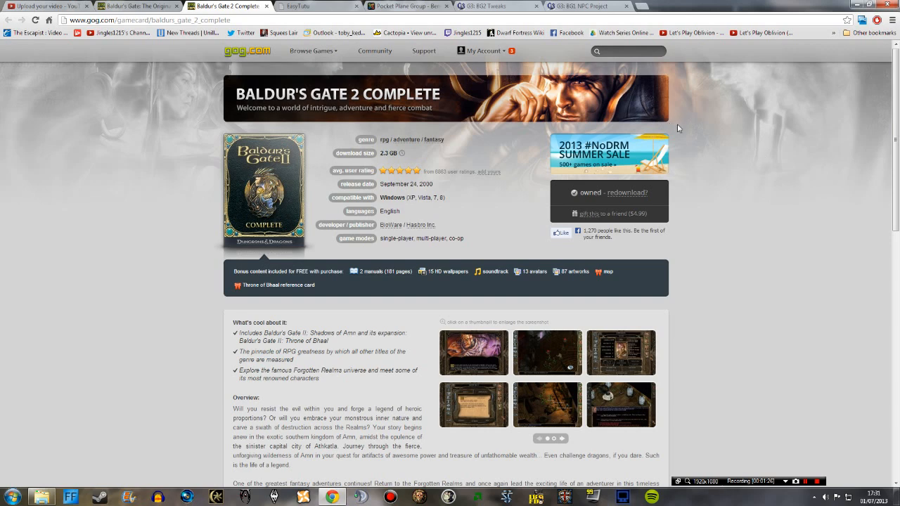
click(136, 5)
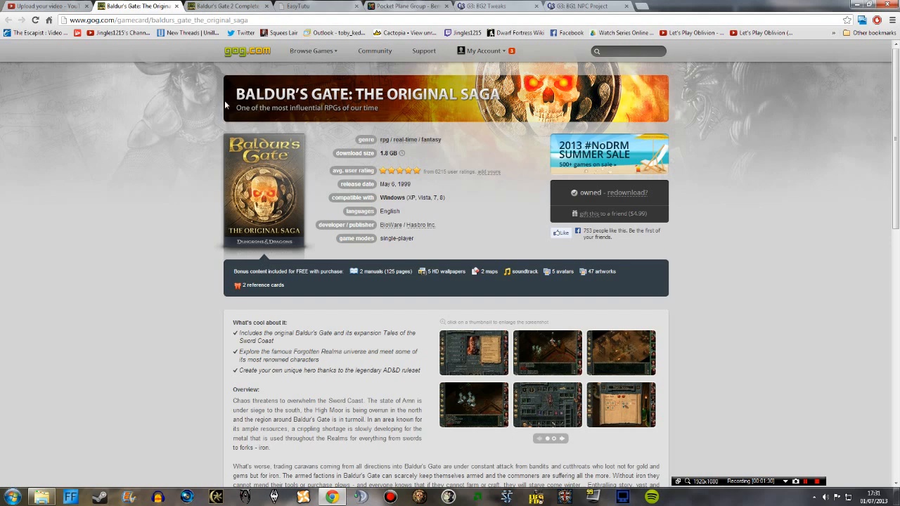
click(253, 5)
click(144, 5)
key(ctrl+Tab)
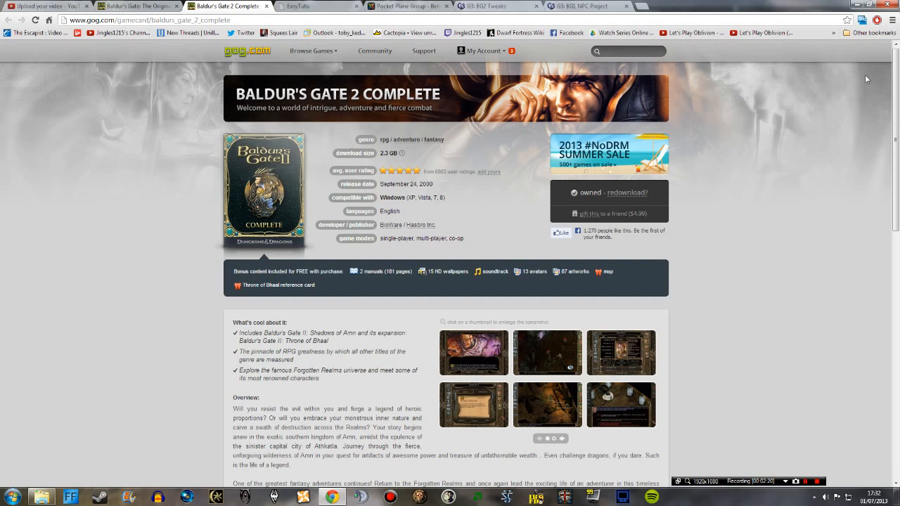
key(ctrl+shift+Tab)
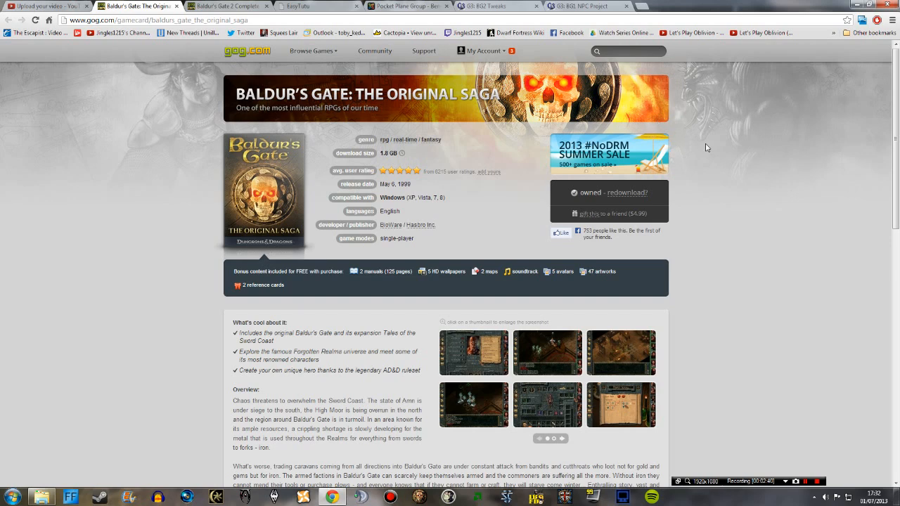
click(219, 5)
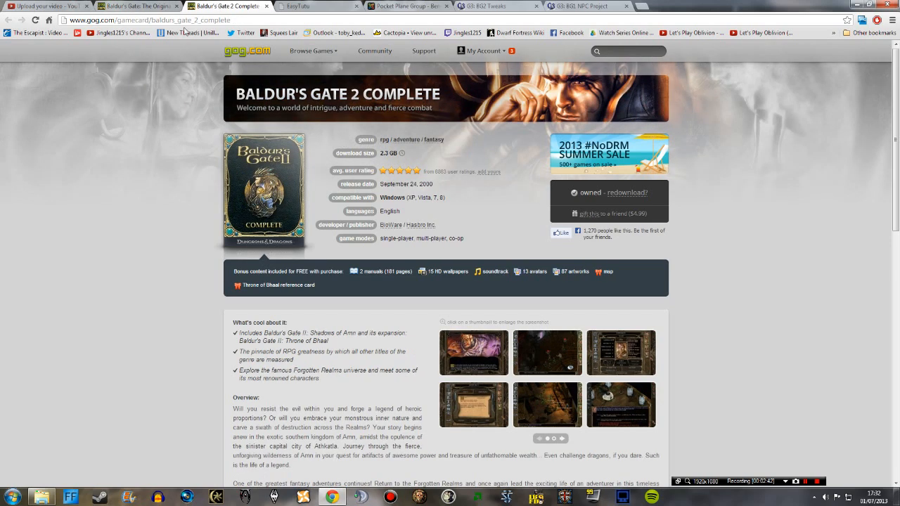
click(131, 5)
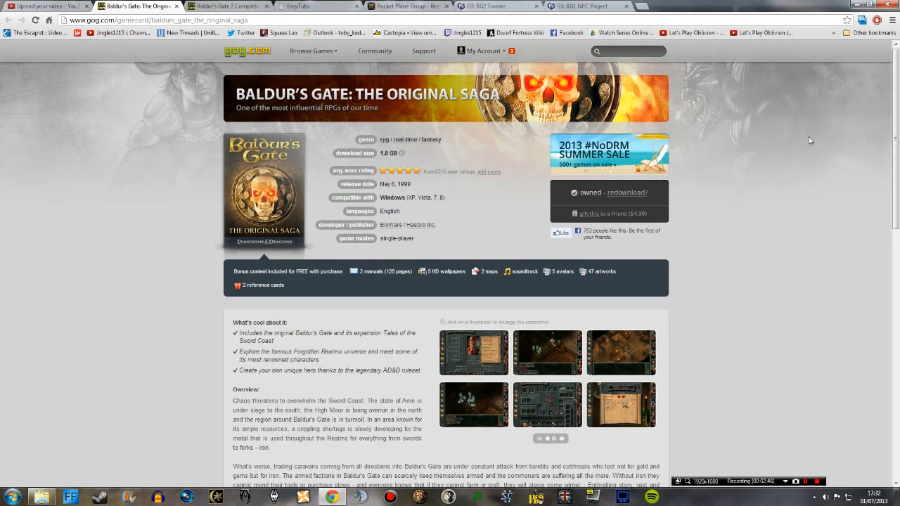
scroll(809, 211, down, 2)
scroll(809, 203, up, 2)
click(239, 6)
click(149, 5)
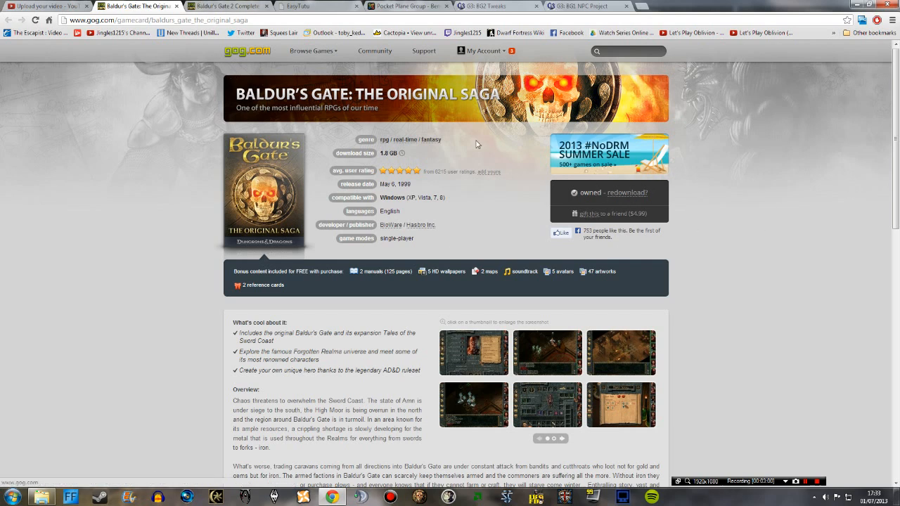
click(233, 6)
click(141, 5)
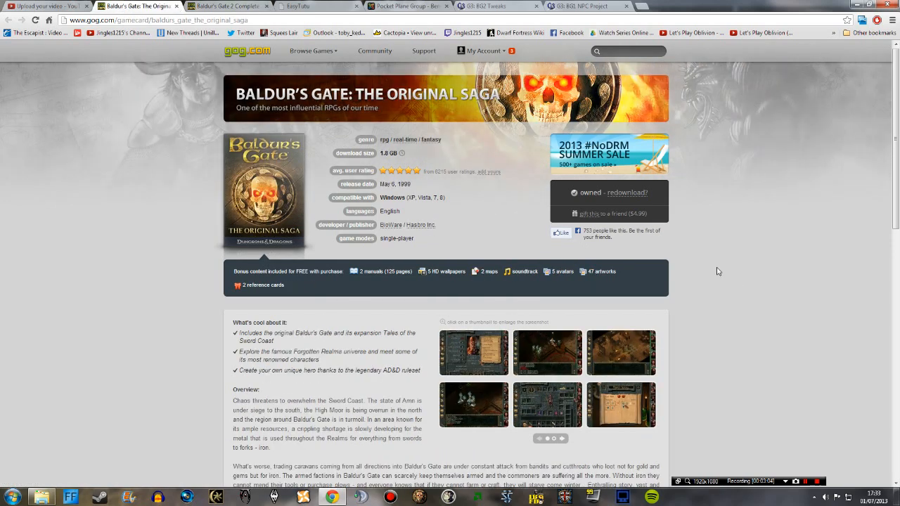
click(234, 6)
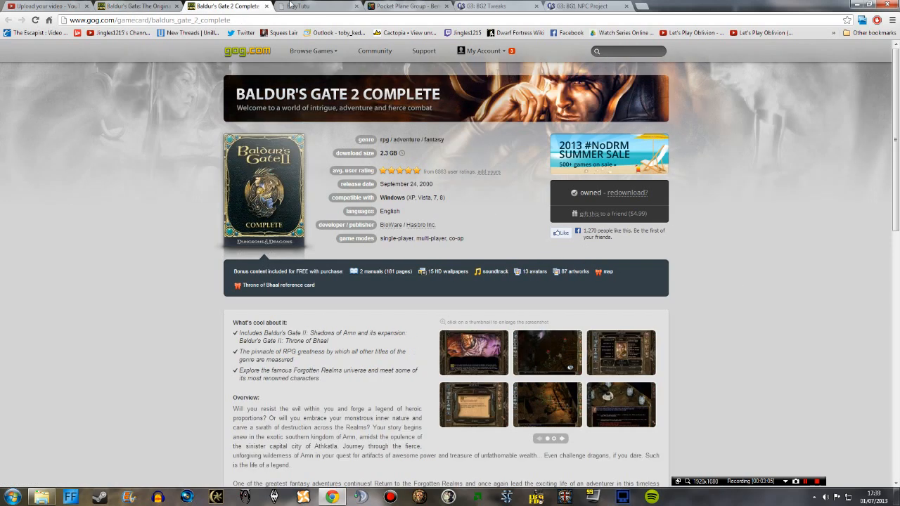
click(144, 5)
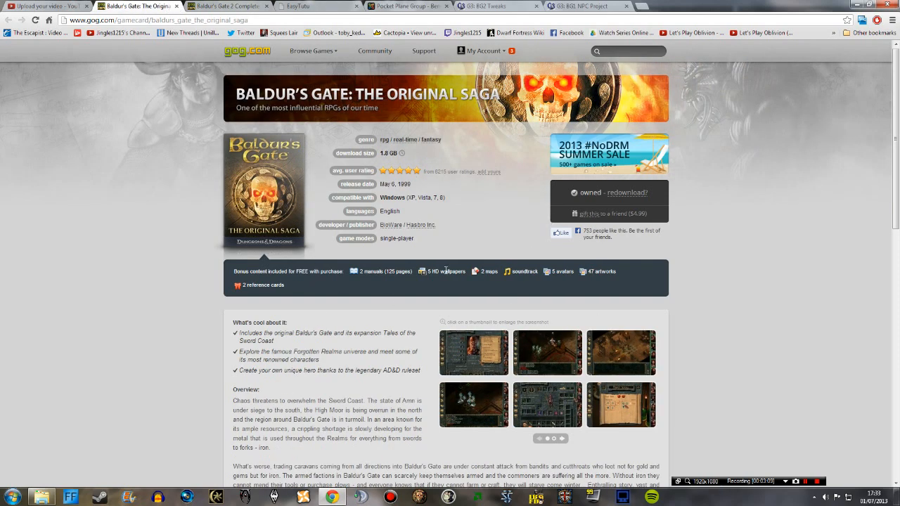
click(228, 6)
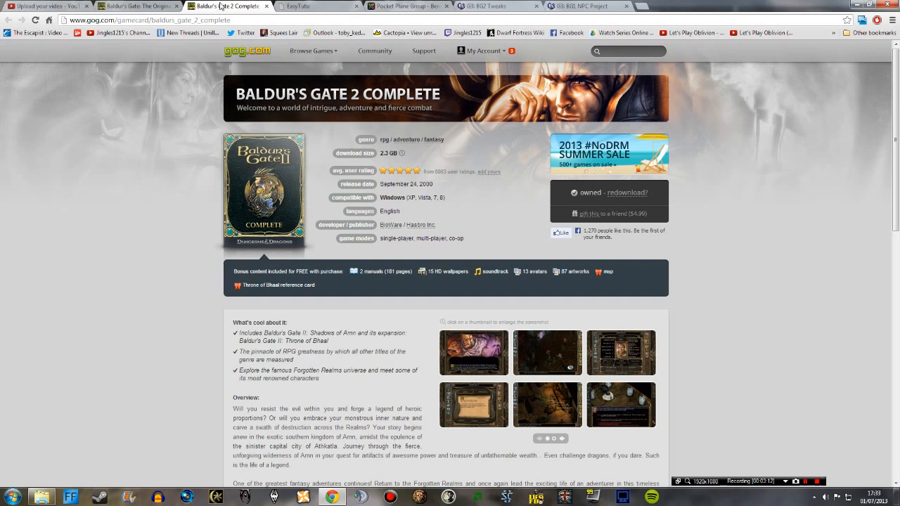
Step: Open the EasyTutu page and read through its benefits, requirements, notes and known issues
click(302, 7)
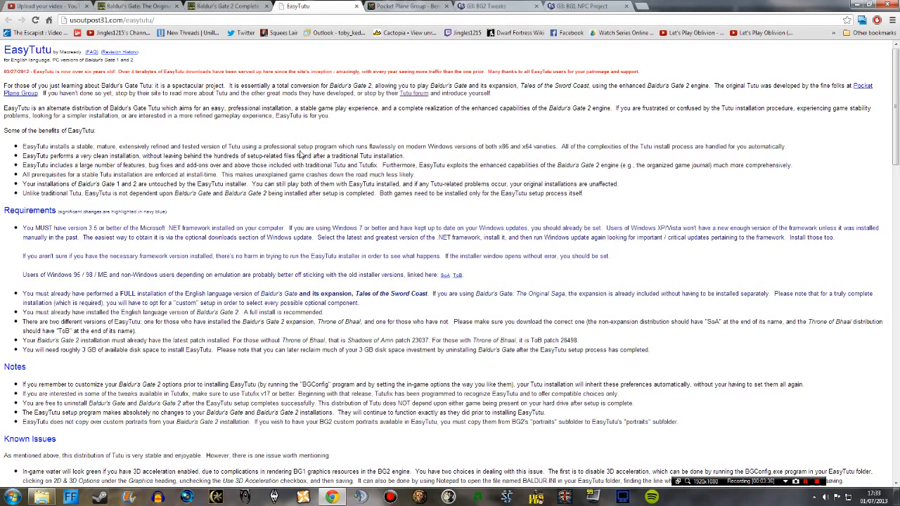
scroll(450, 263, down, 3)
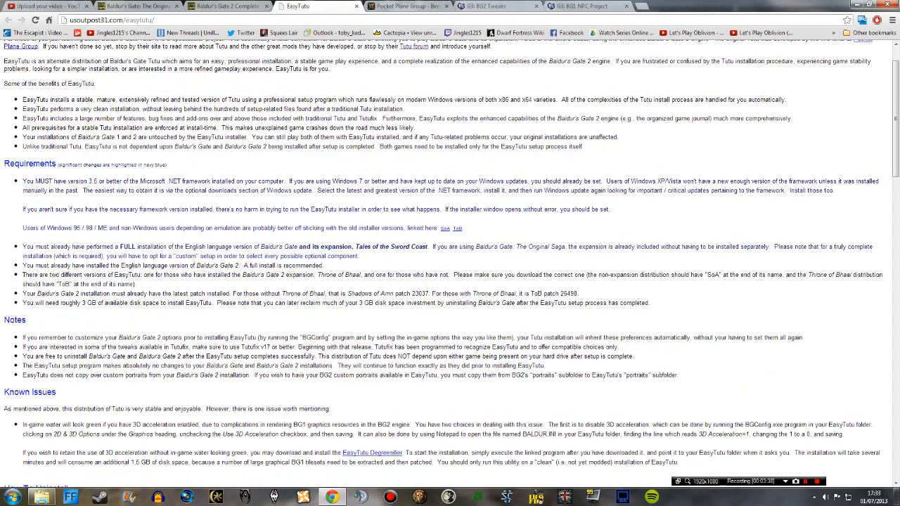
scroll(701, 257, up, 3)
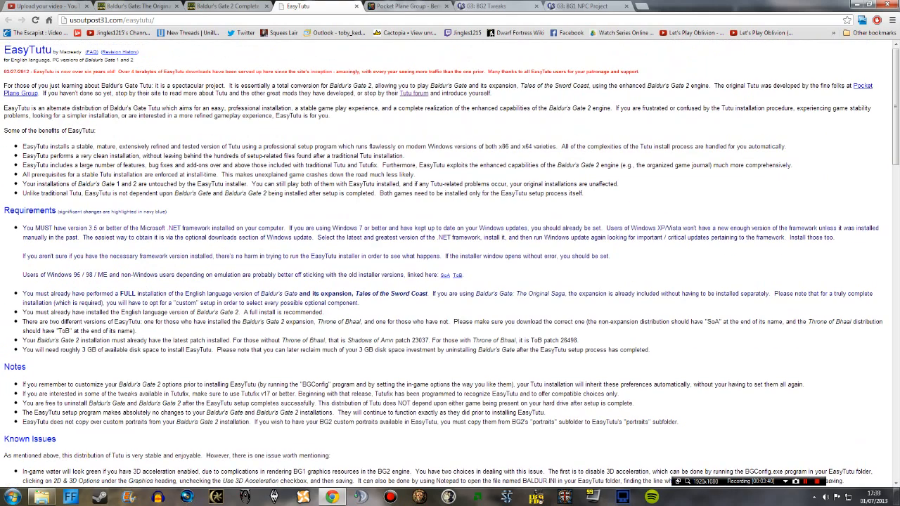
middle_click(844, 169)
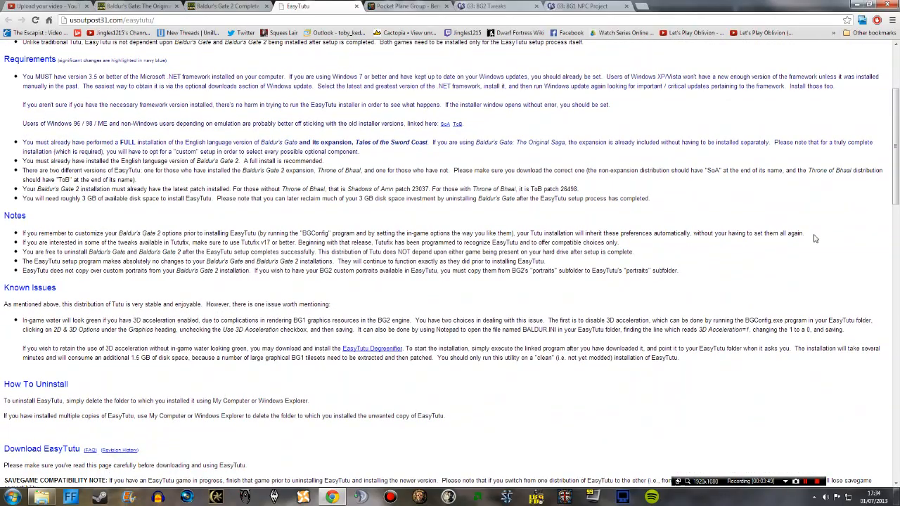
middle_click(830, 314)
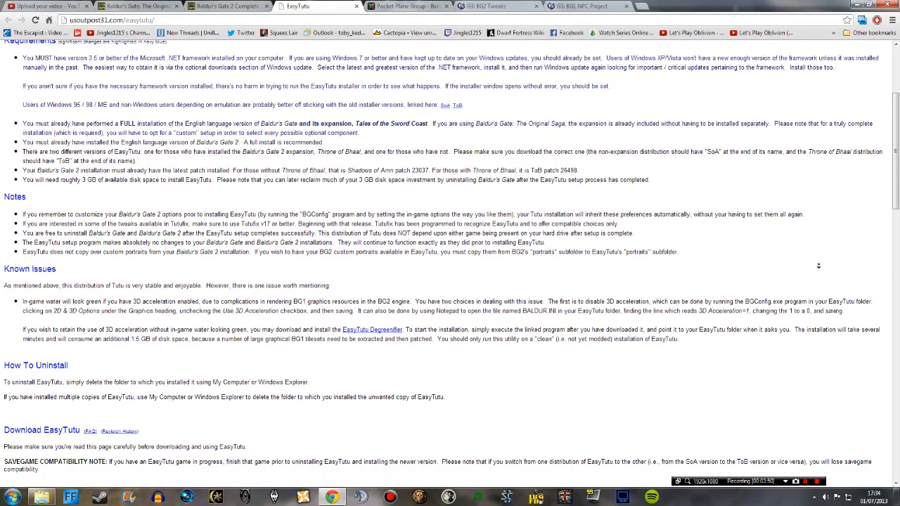
scroll(827, 227, up, 4)
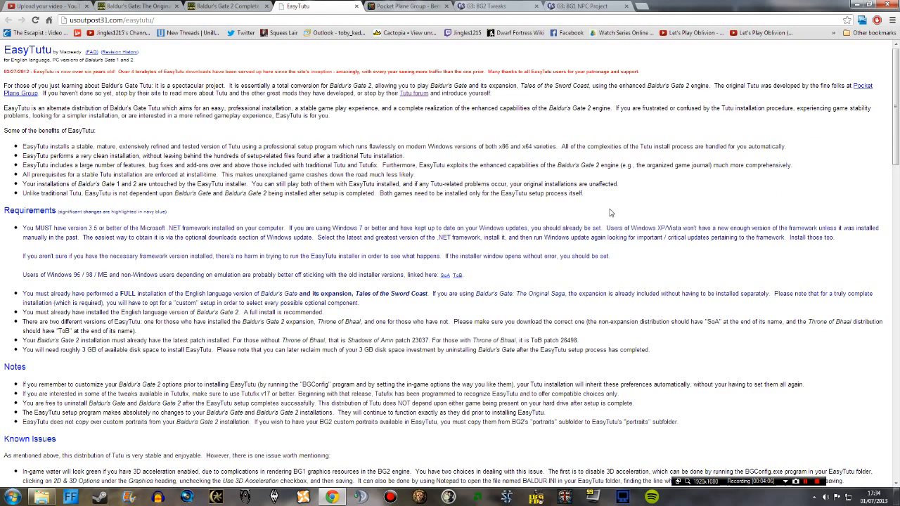
scroll(520, 176, down, 1)
scroll(574, 239, up, 1)
scroll(855, 168, down, 1)
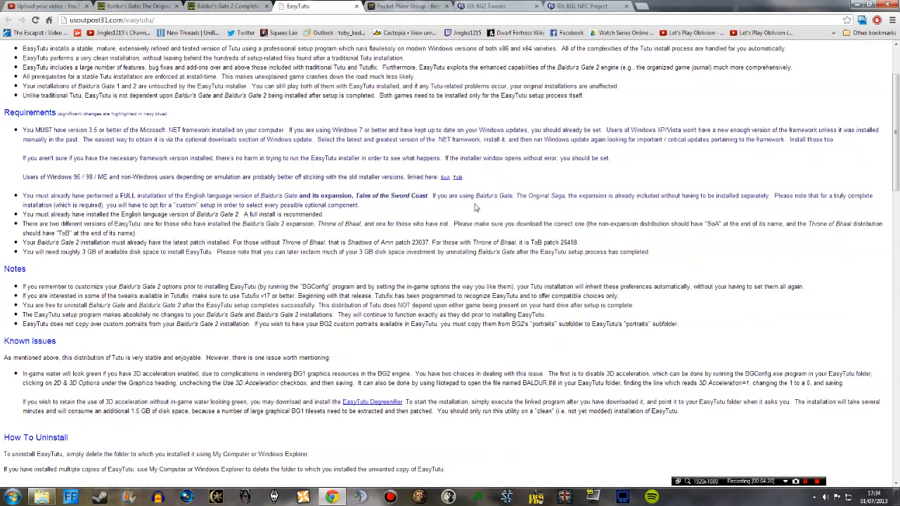
scroll(856, 174, up, 2)
Step: Download EasyTutu_ToB.zip, the version for Throne of Bhaal, from the Download EasyTutu section
scroll(860, 175, down, 4)
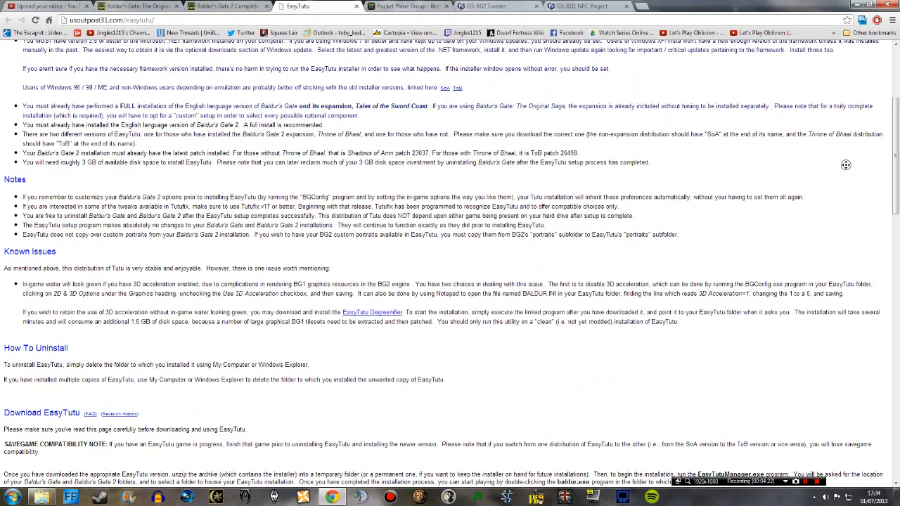
scroll(844, 165, down, 1)
scroll(783, 208, down, 1)
scroll(783, 209, down, 1)
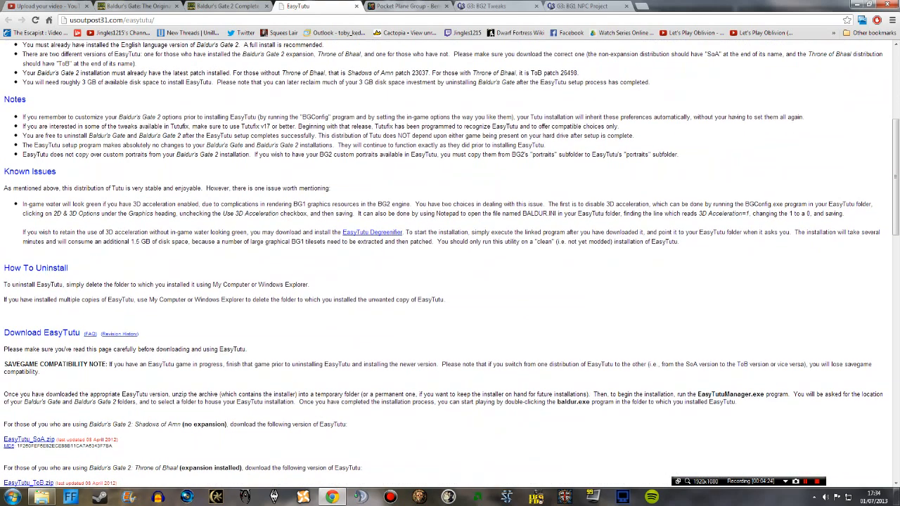
scroll(770, 213, down, 4)
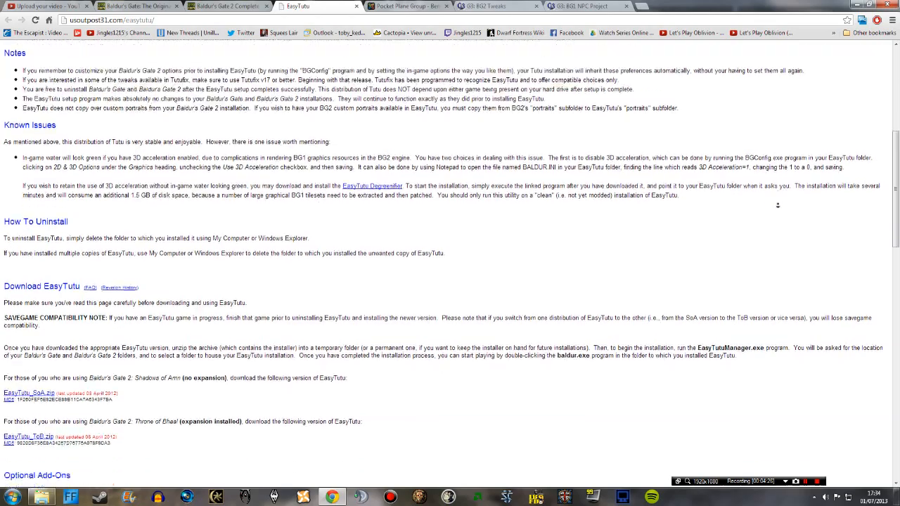
scroll(336, 160, down, 2)
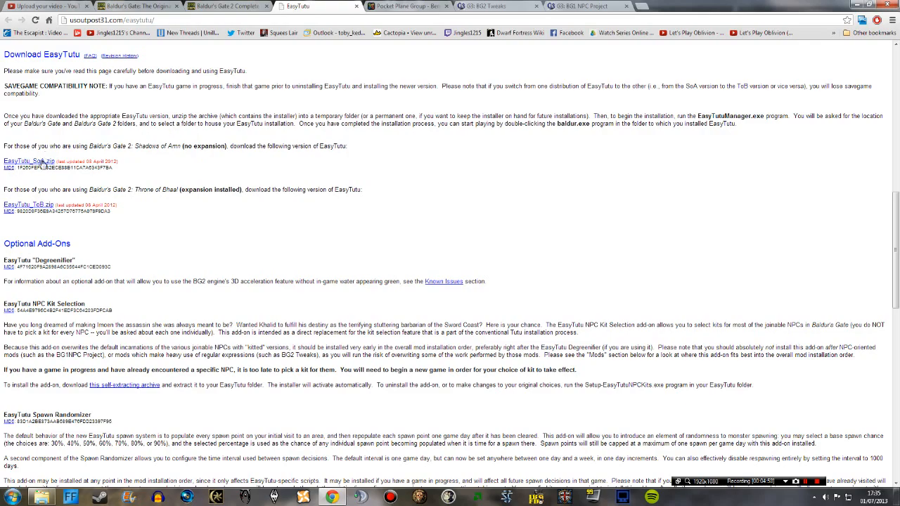
scroll(184, 209, down, 1)
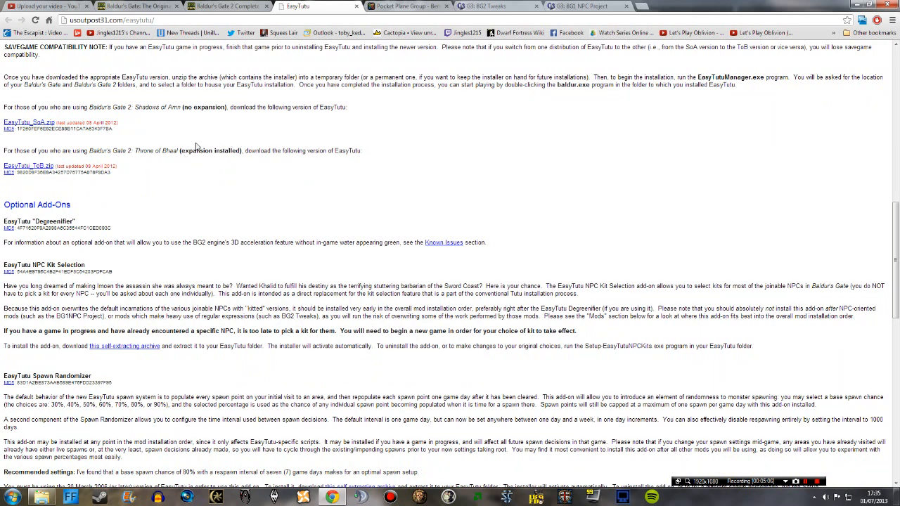
click(28, 166)
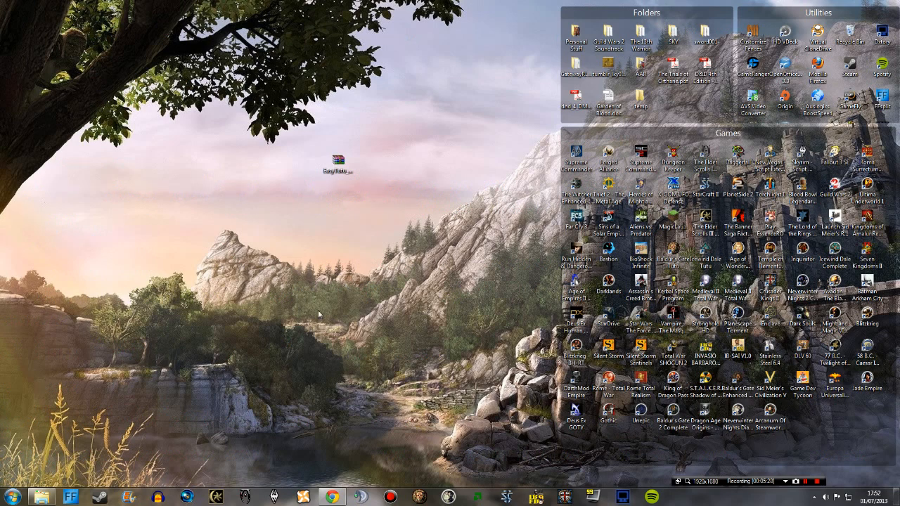
Step: Reposition the downloaded EasyTutu_ToB.zip on the desktop and extract its contents there
click(338, 162)
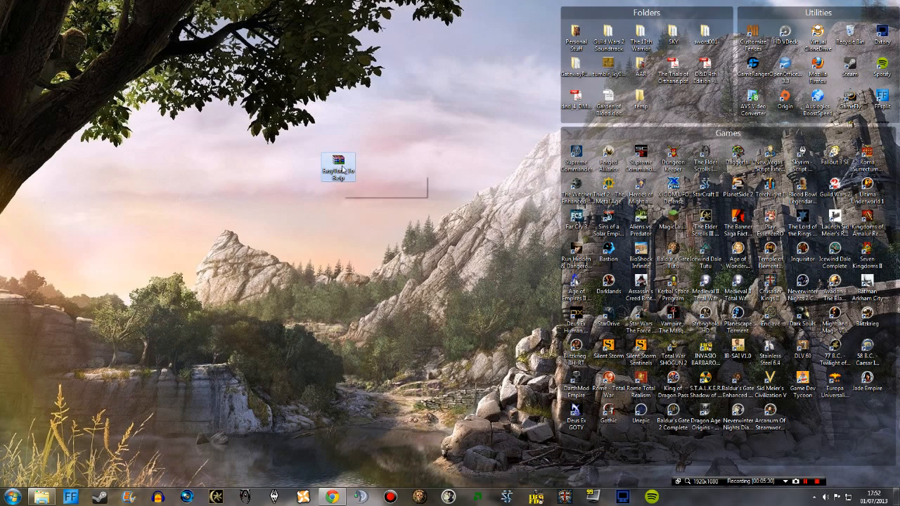
drag(339, 170, 340, 209)
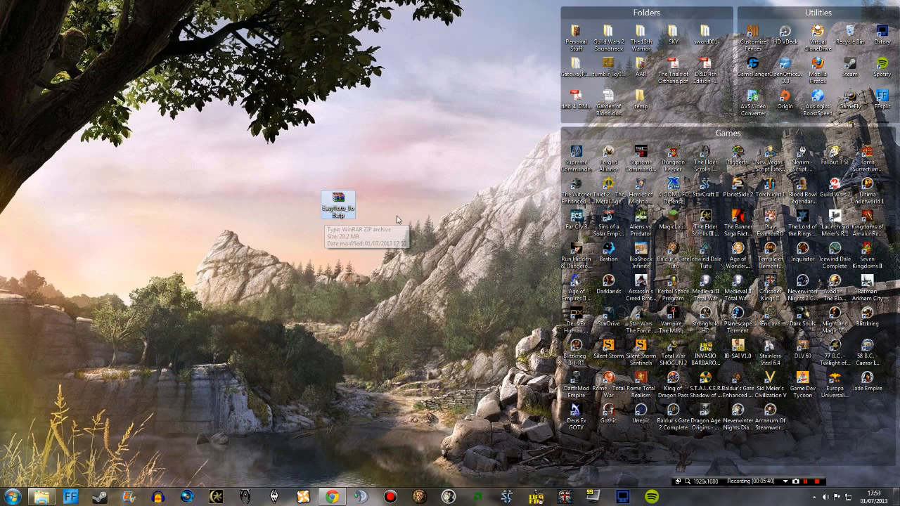
right_click(345, 201)
click(248, 234)
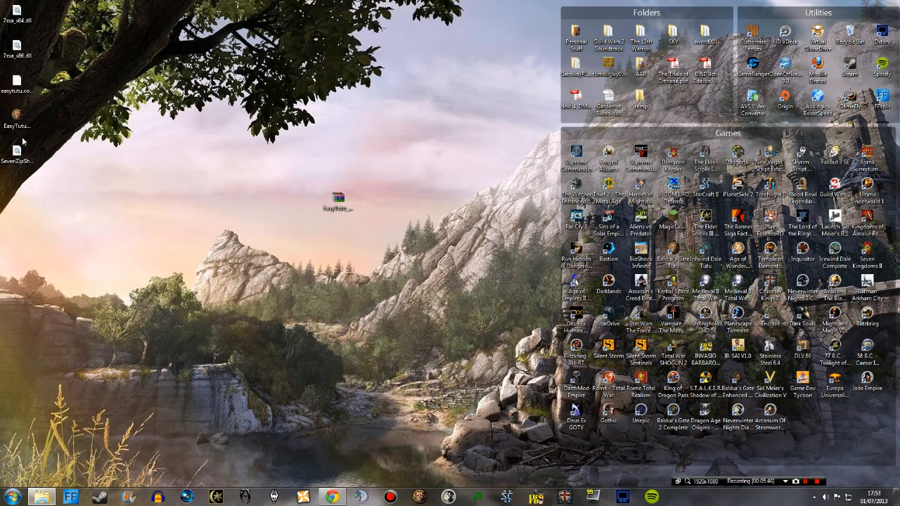
Step: Run the extracted EasyTutuManager.exe and reposition the EasyTutu Installation Manager window on the desktop
click(16, 90)
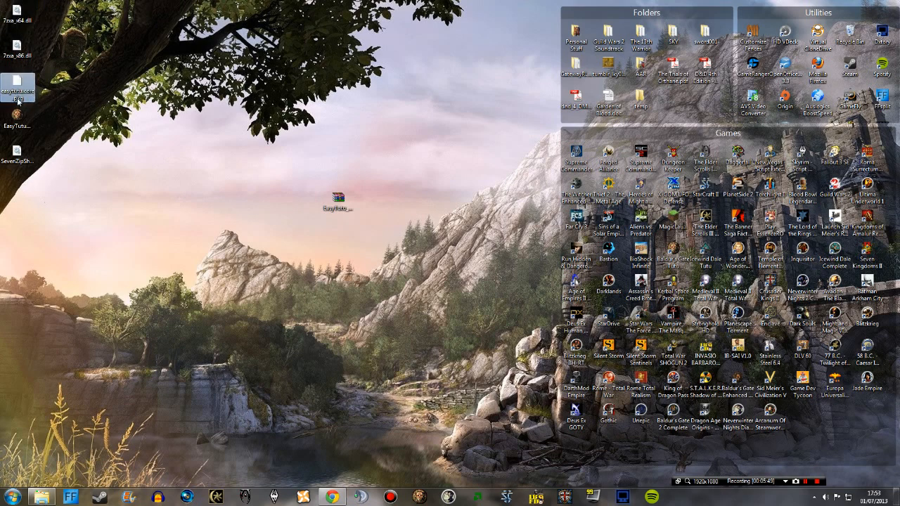
click(22, 188)
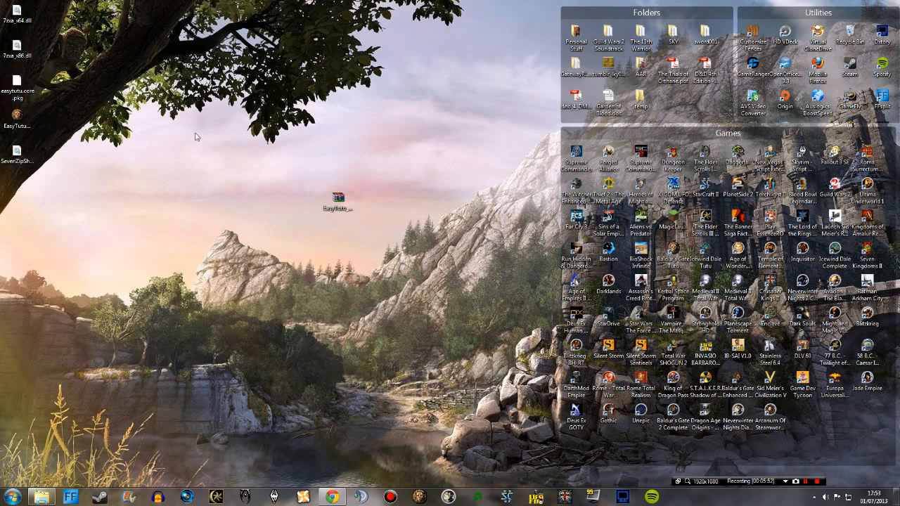
click(17, 117)
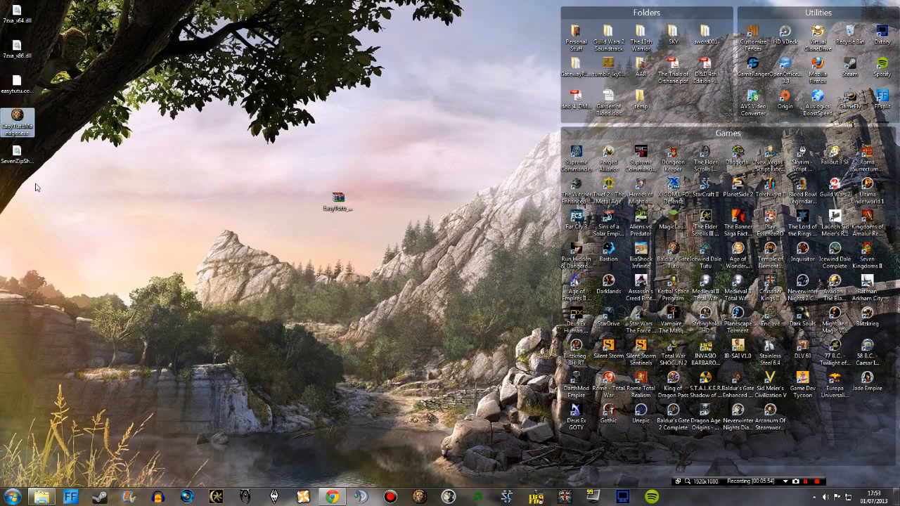
double_click(17, 126)
drag(330, 90, 403, 96)
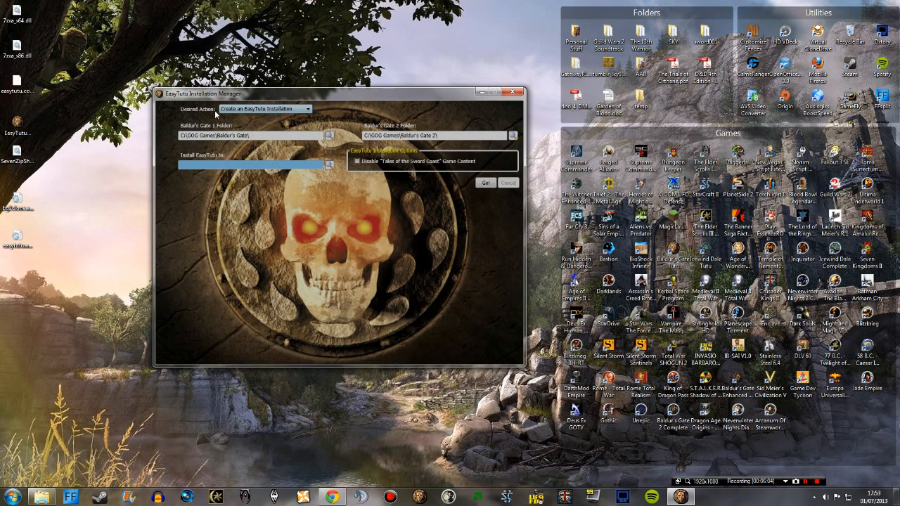
Step: Choose Create an EasyTutu Installation as the desired action and reposition the Installation Manager window on the desktop
click(267, 111)
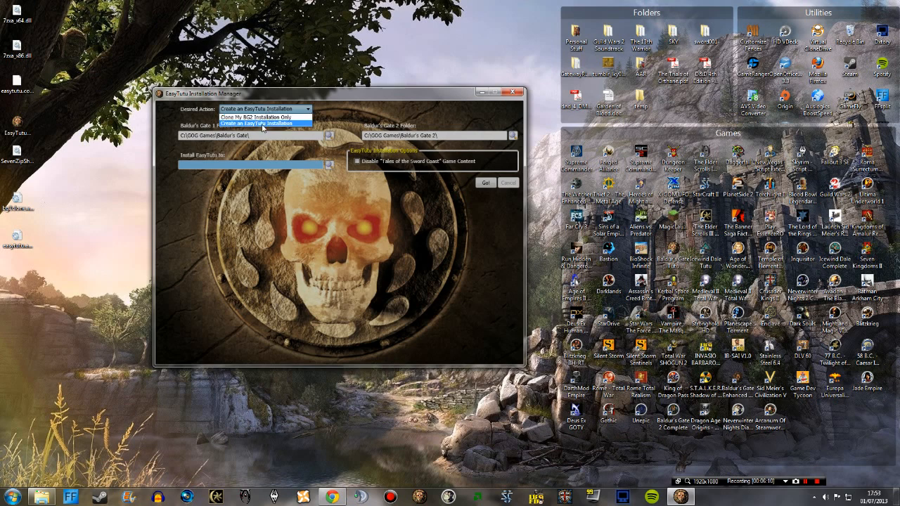
click(263, 123)
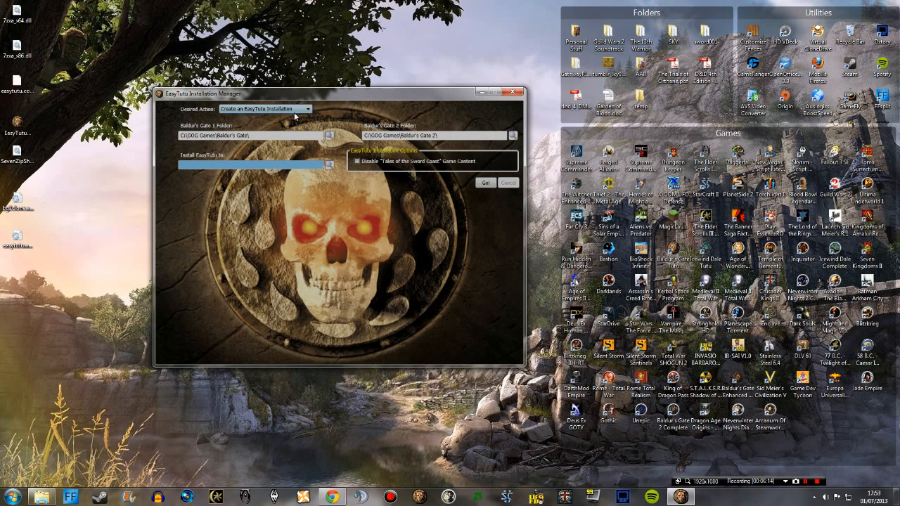
drag(336, 95, 329, 113)
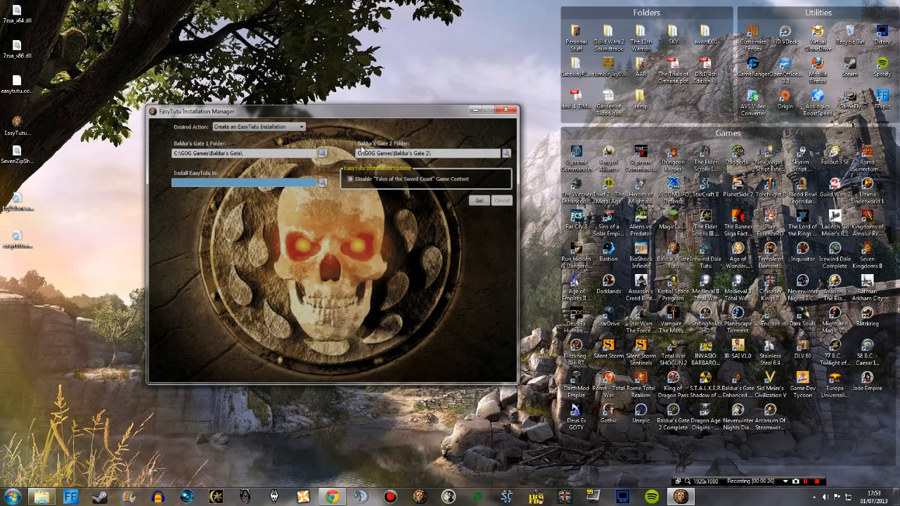
drag(348, 112, 344, 118)
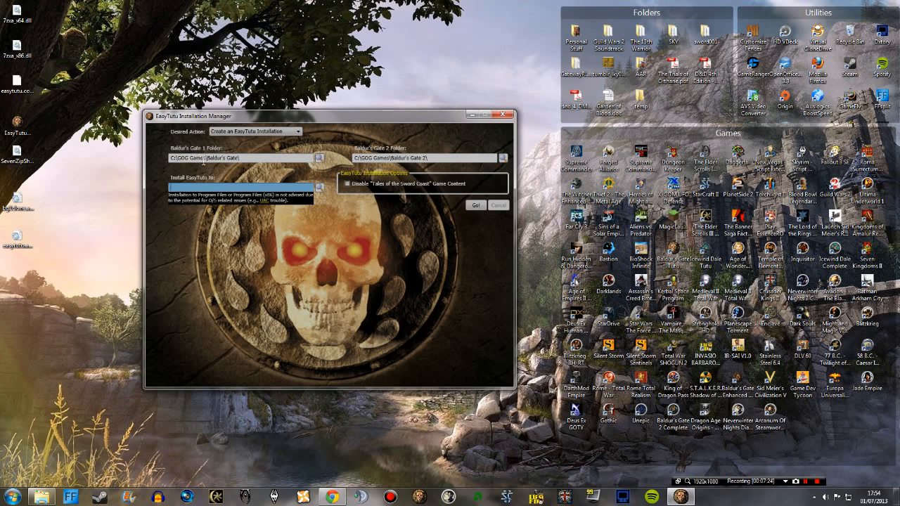
Step: Create a folder named Baldur's Gate EasyTutu inside C:\GOG Games as the EasyTutu install location and start the installation
click(318, 187)
click(407, 224)
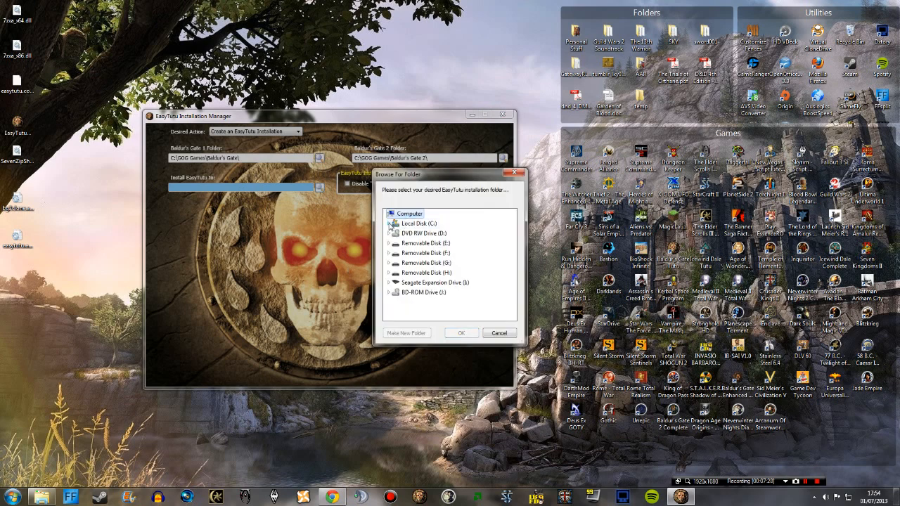
drag(516, 242, 515, 247)
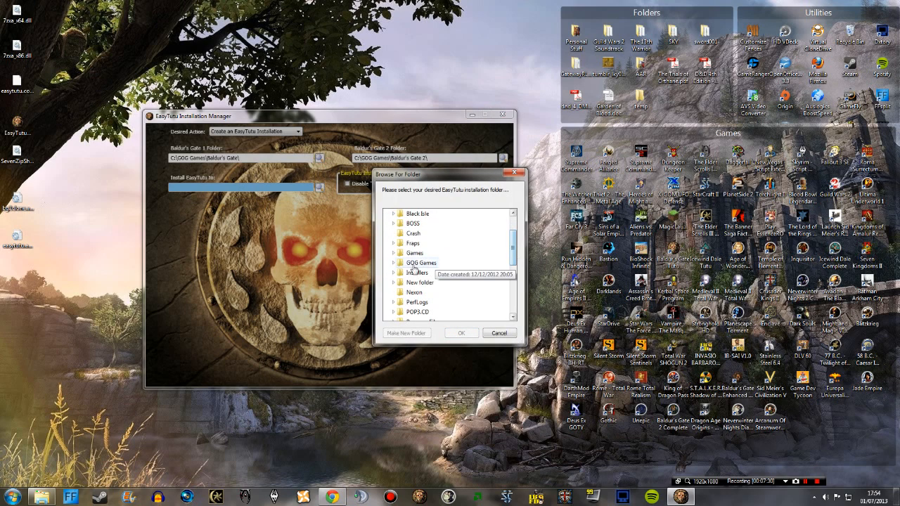
double_click(421, 272)
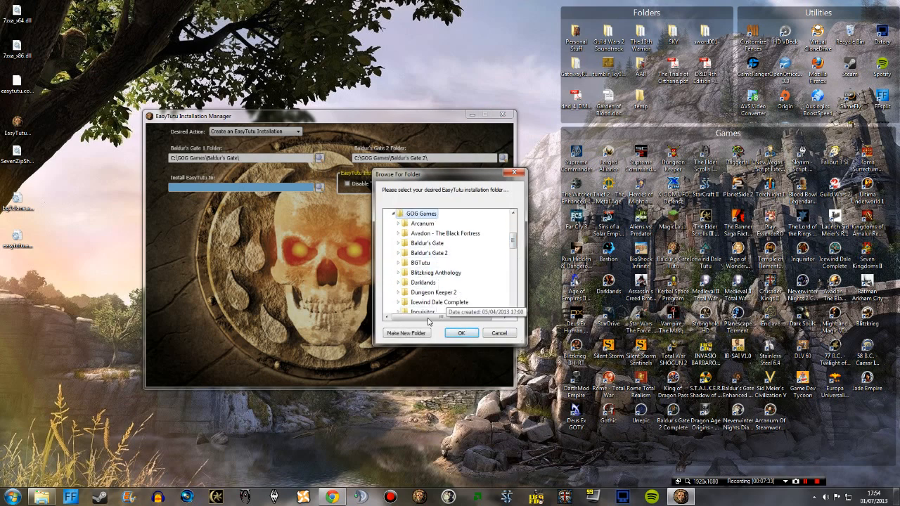
click(413, 334)
text(B)
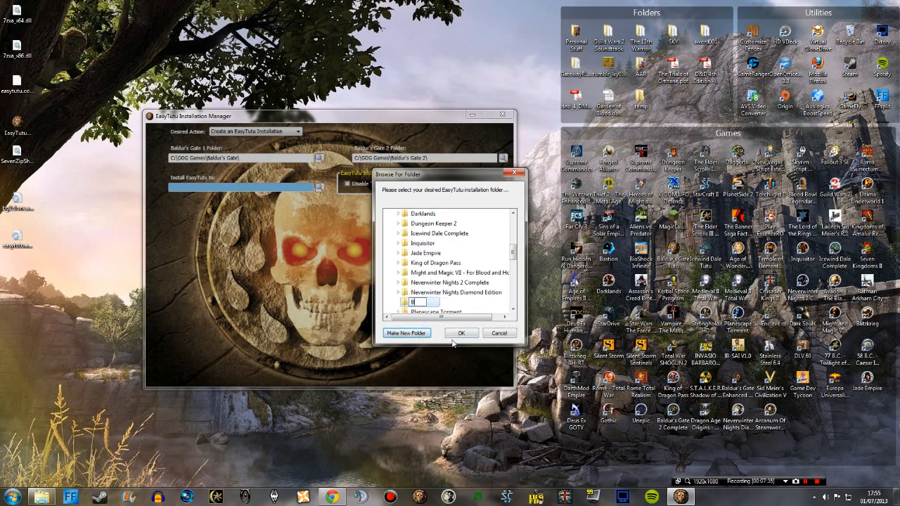
text(aldur's Gate EasyTutu)
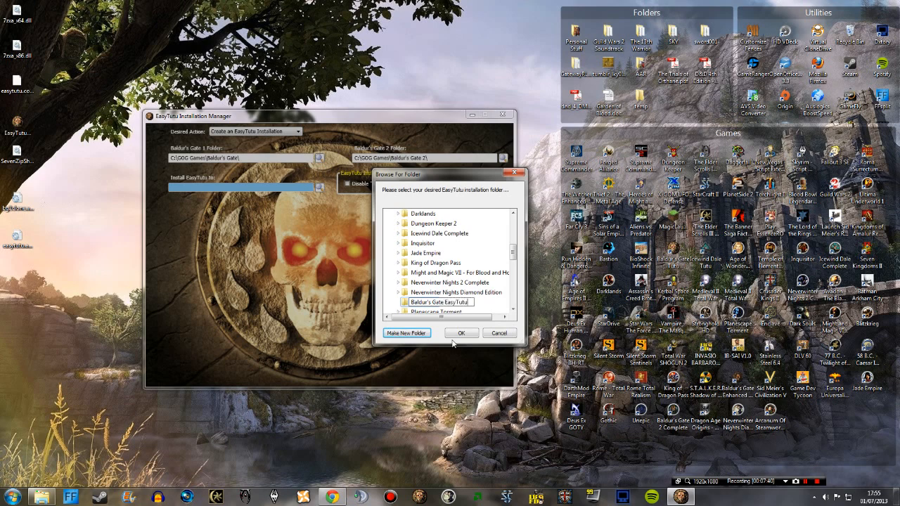
click(462, 333)
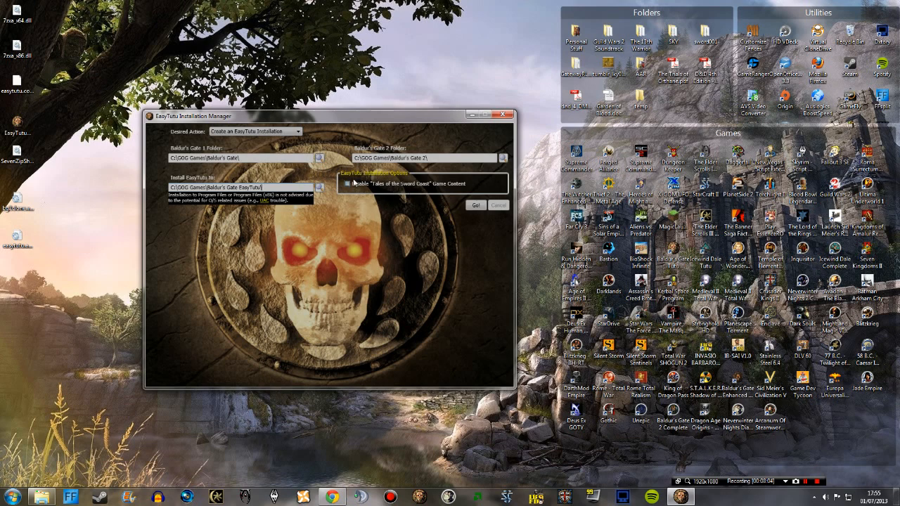
click(476, 206)
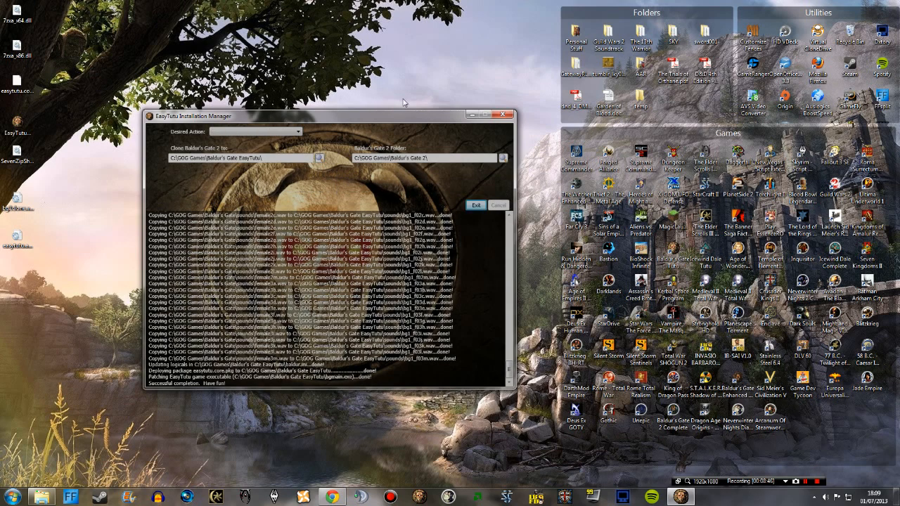
Step: Check the installed files in the Baldur's Gate EasyTutu folder and exit the EasyTutu Installation Manager
click(42, 498)
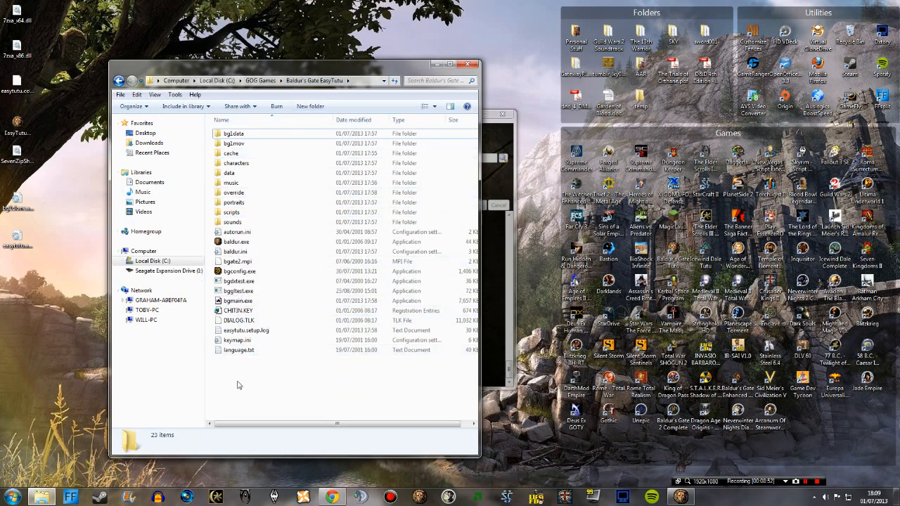
click(434, 64)
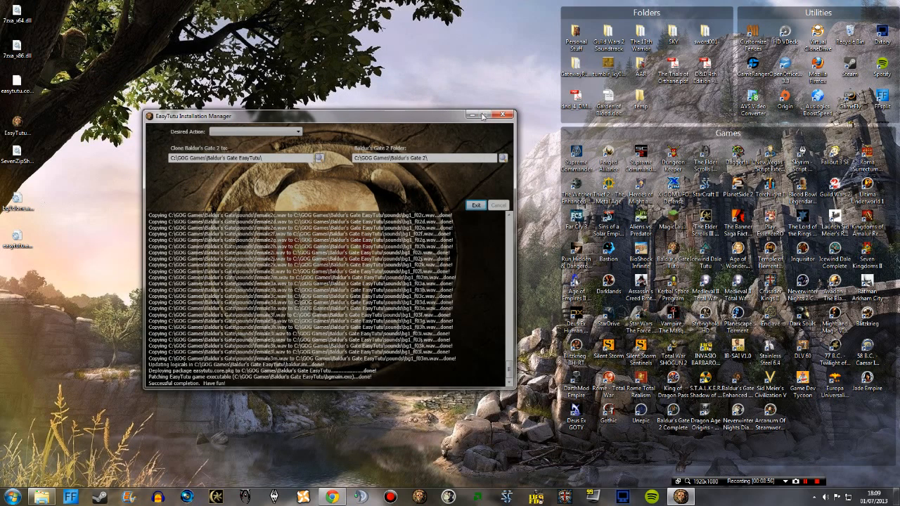
click(476, 204)
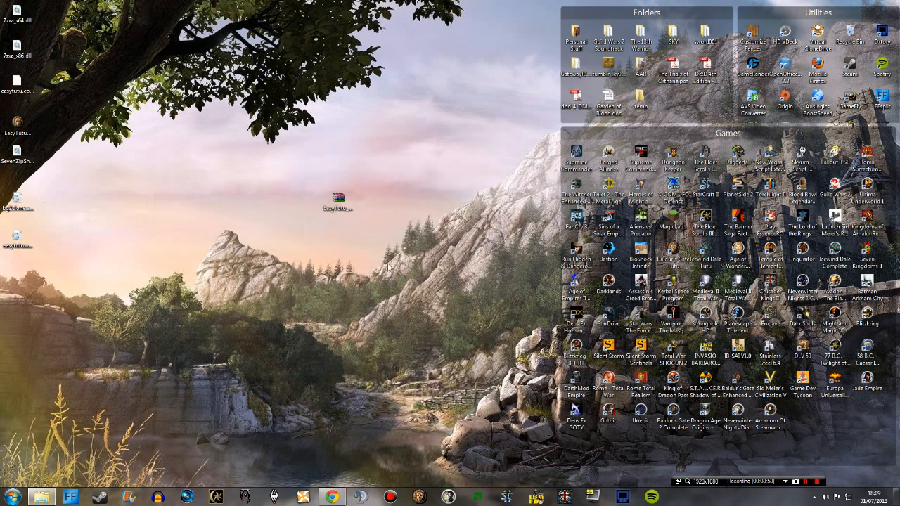
Step: Delete the extracted EasyTutu installer files from the desktop and move the EasyTutu_ToB.zip archive into their place
drag(120, 300, 4, 3)
key(Delete)
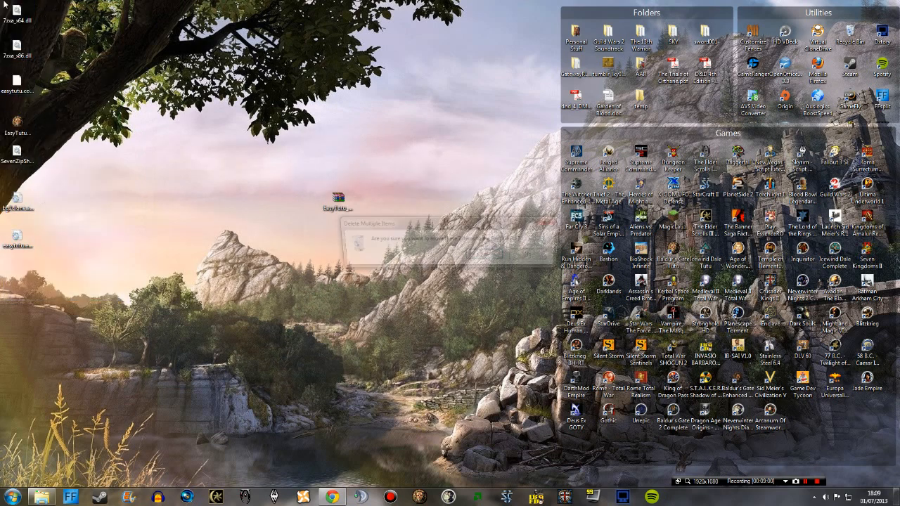
key(Return)
drag(330, 196, 34, 37)
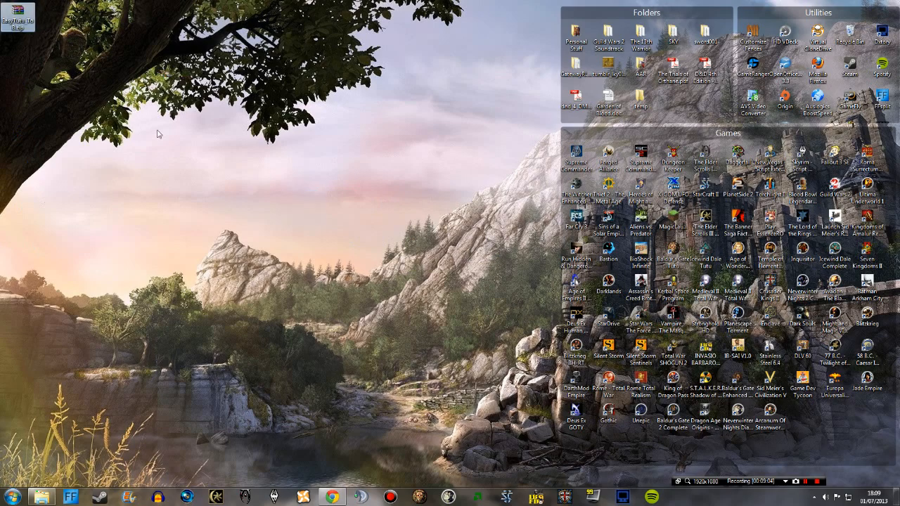
Step: Switch to the browser and read through the Pocket Plane Group page of BG1Tutu Enhancements and its Mod Links
click(336, 499)
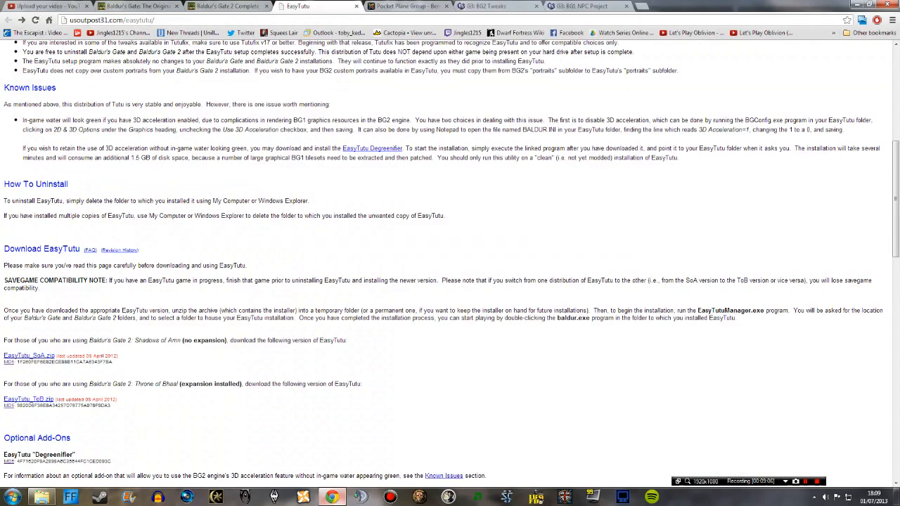
click(394, 6)
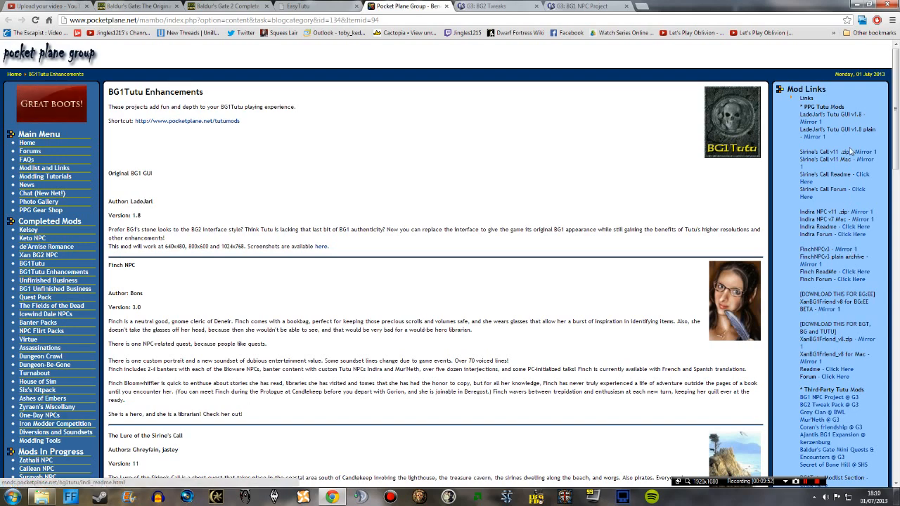
scroll(846, 204, down, 3)
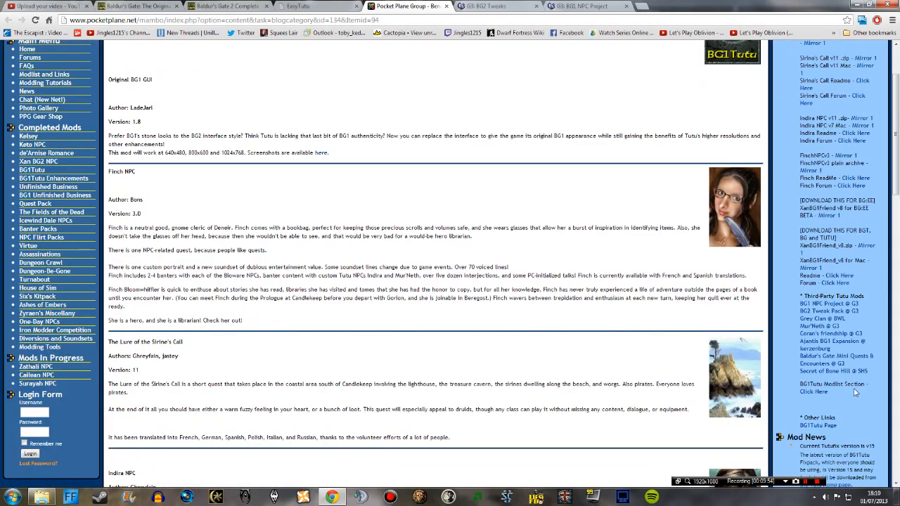
scroll(578, 173, down, 15)
scroll(421, 231, down, 6)
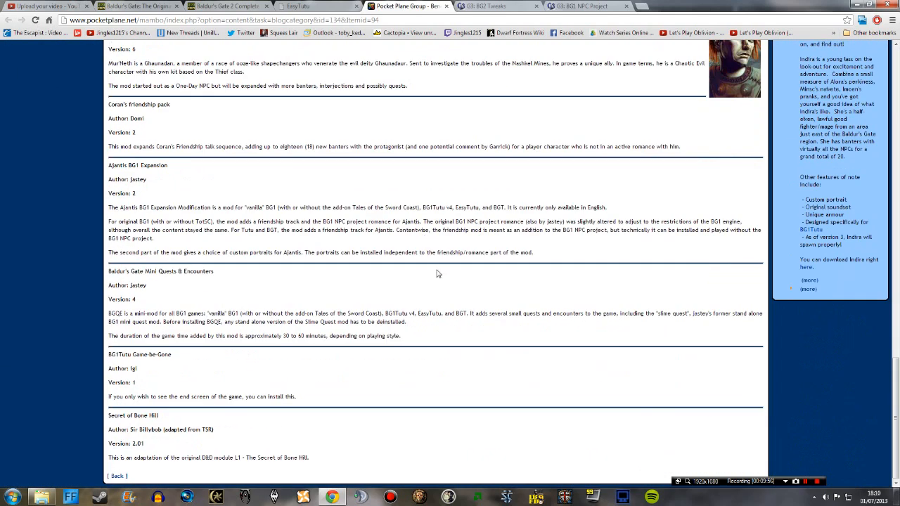
scroll(487, 306, up, 20)
scroll(350, 318, down, 2)
scroll(337, 225, up, 2)
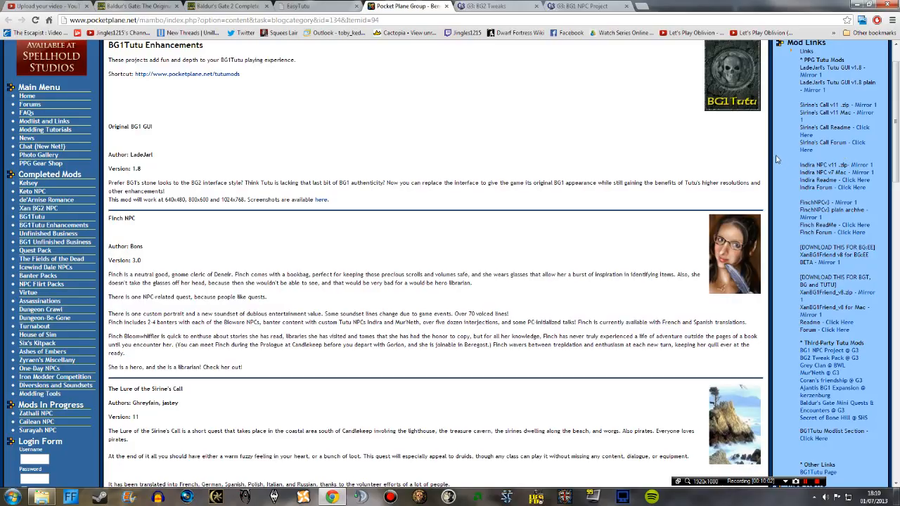
scroll(788, 157, down, 3)
scroll(793, 157, down, 4)
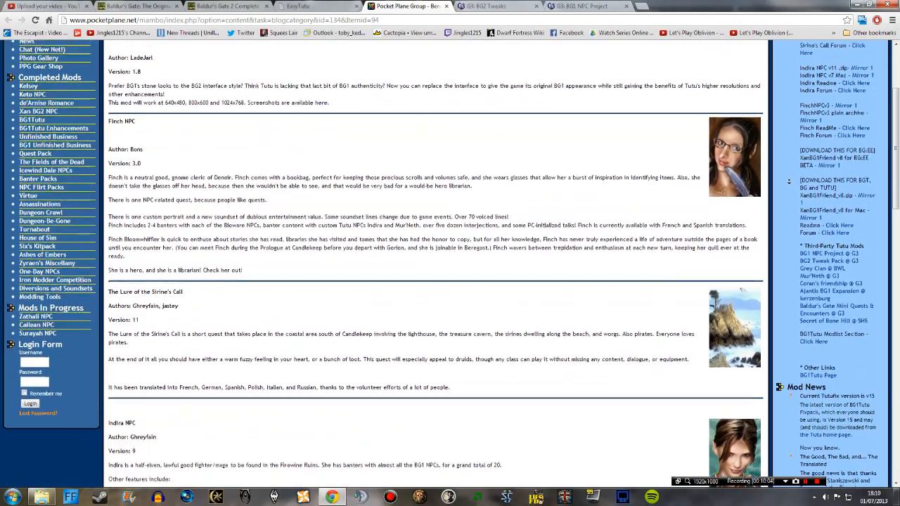
scroll(786, 182, down, 5)
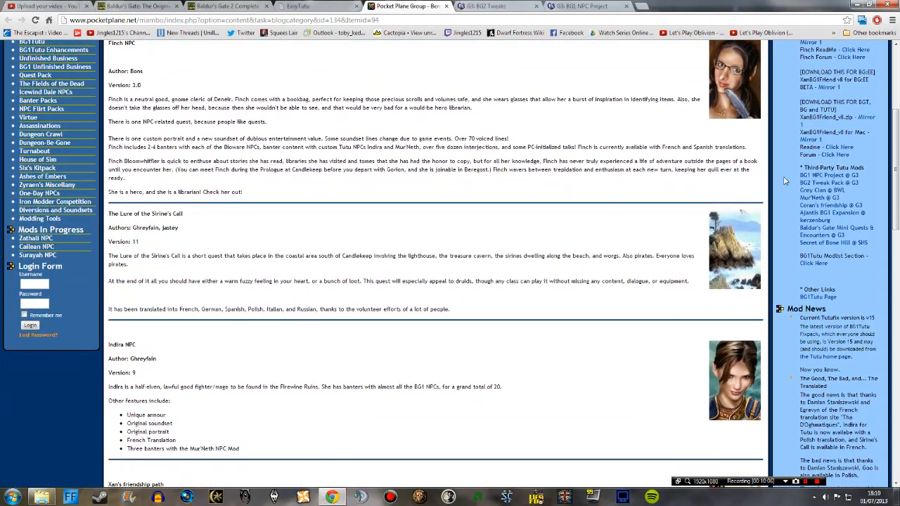
scroll(783, 186, up, 9)
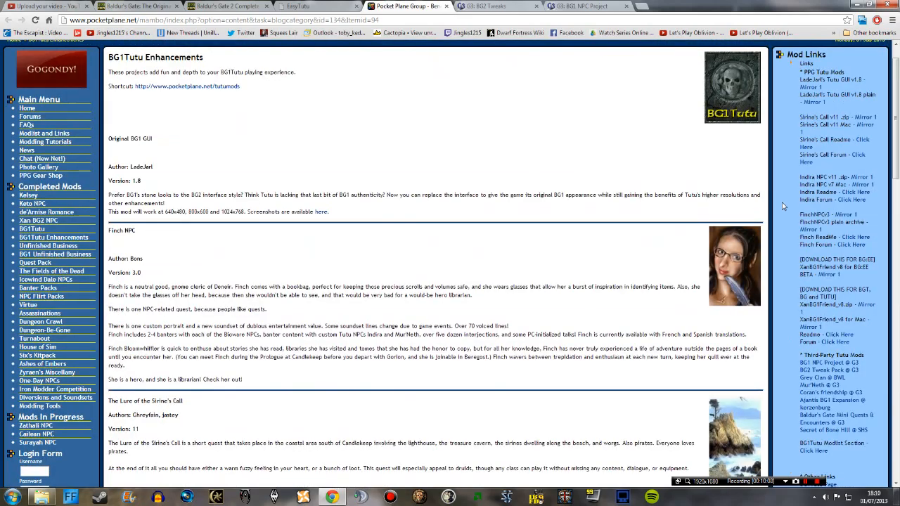
scroll(781, 218, down, 1)
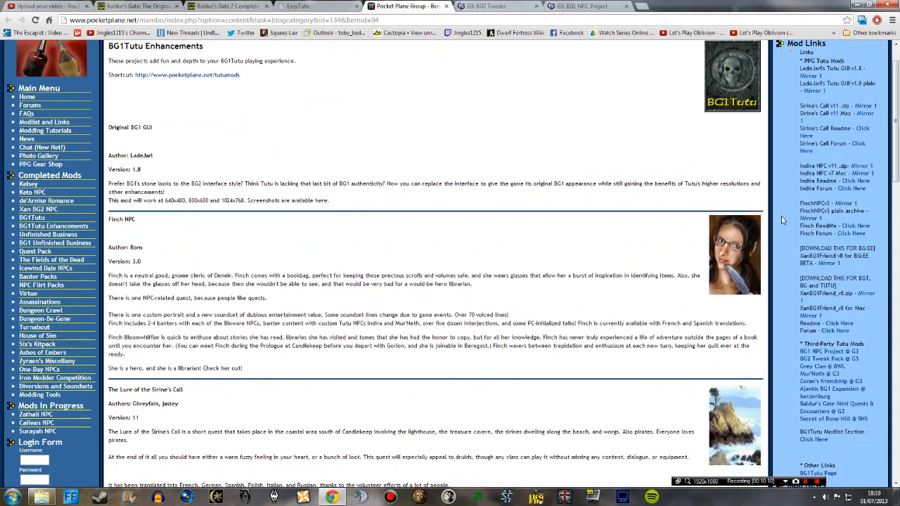
scroll(779, 225, up, 1)
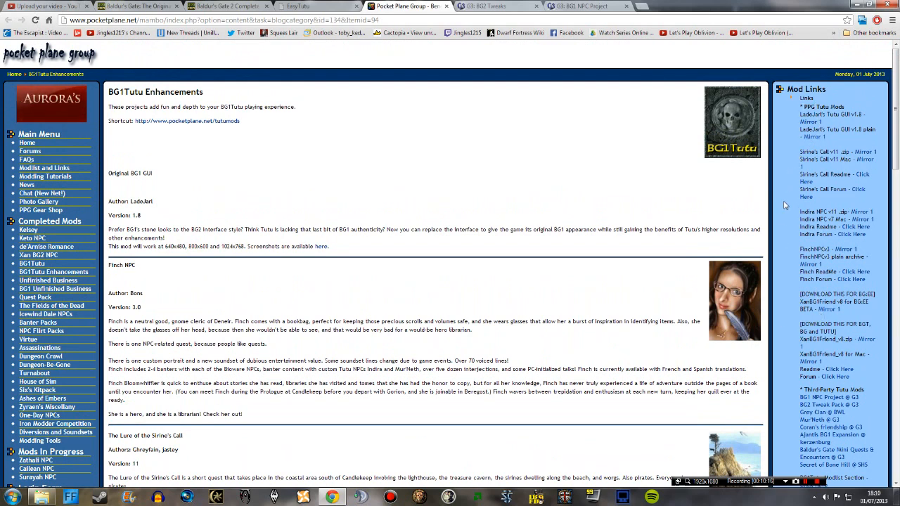
scroll(785, 234, down, 3)
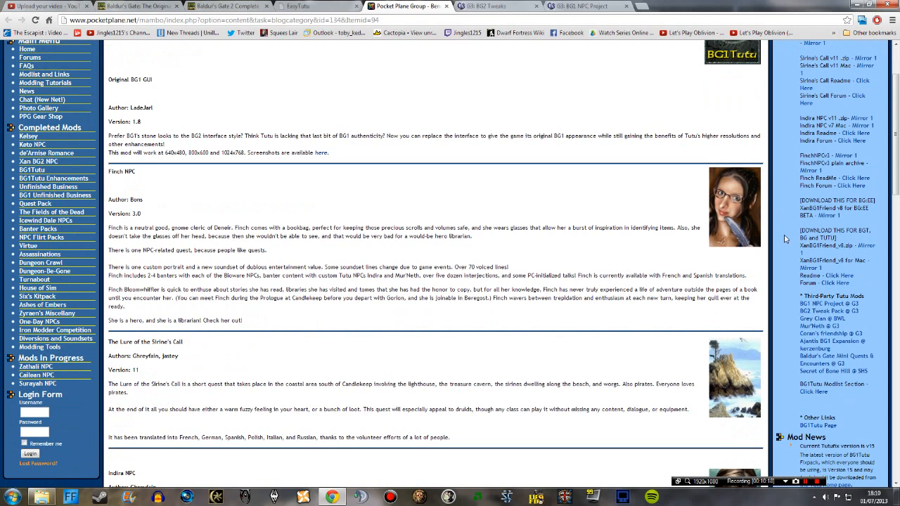
scroll(785, 239, up, 3)
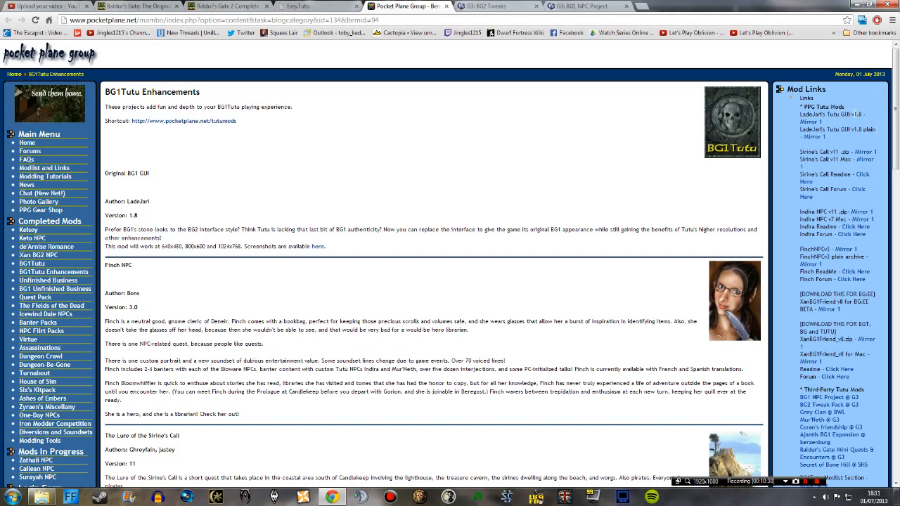
Step: Download Tutu GUI v1.8 from its Mirror 1 link and examine the contents of TutuGUIv18.zip, including the TutuGUI folder
click(812, 123)
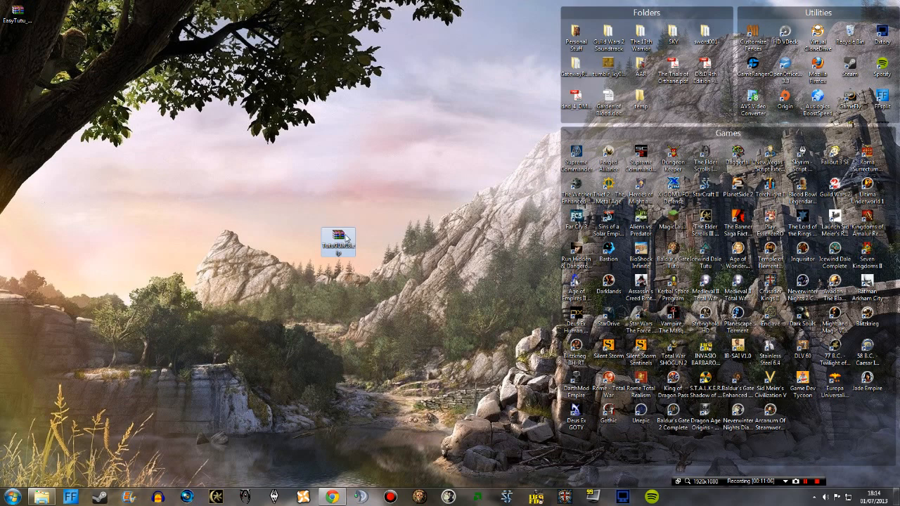
double_click(339, 238)
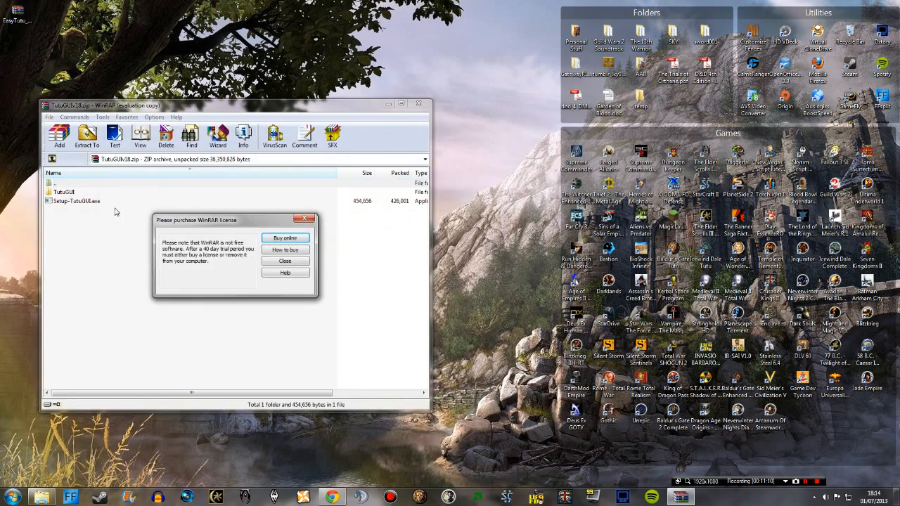
click(288, 261)
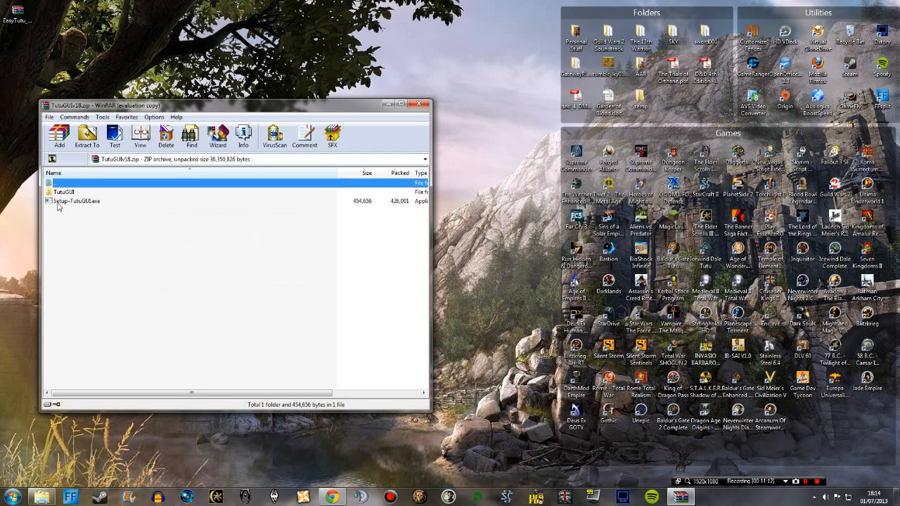
double_click(70, 193)
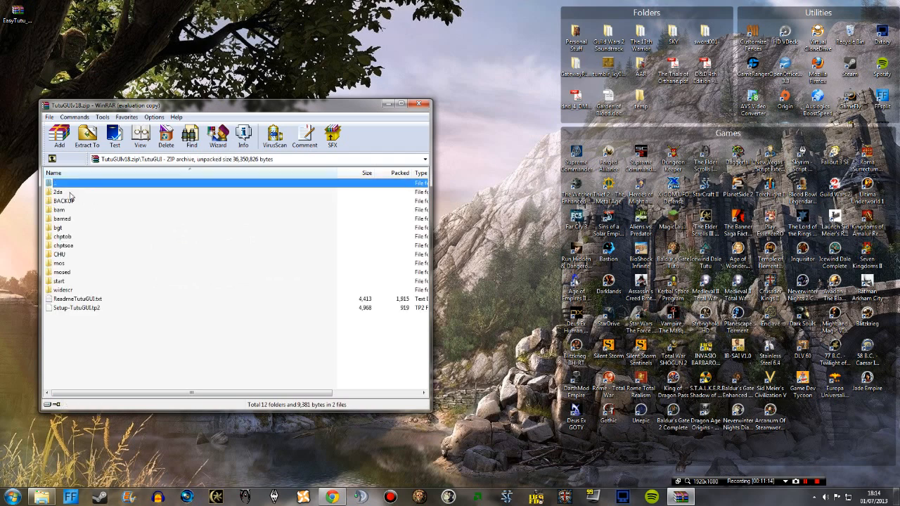
click(51, 159)
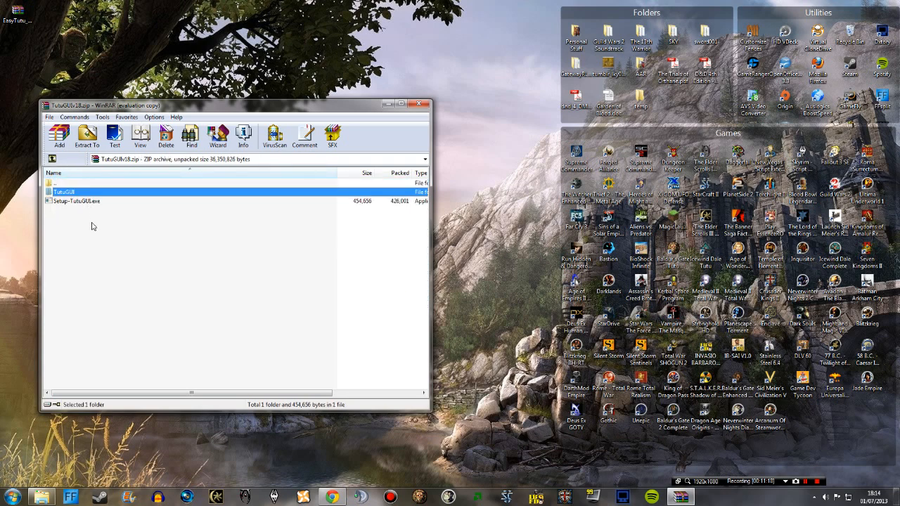
Step: Extract the TutuGUI folder and Setup-TutuGUI.exe from the archive into the Baldur's Gate EasyTutu folder under C:\GOG Games
click(96, 225)
drag(79, 236, 80, 187)
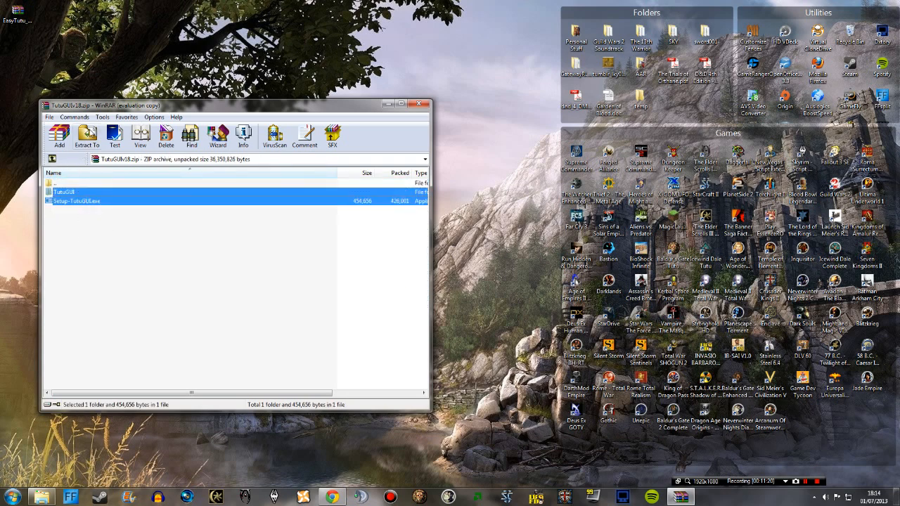
click(87, 135)
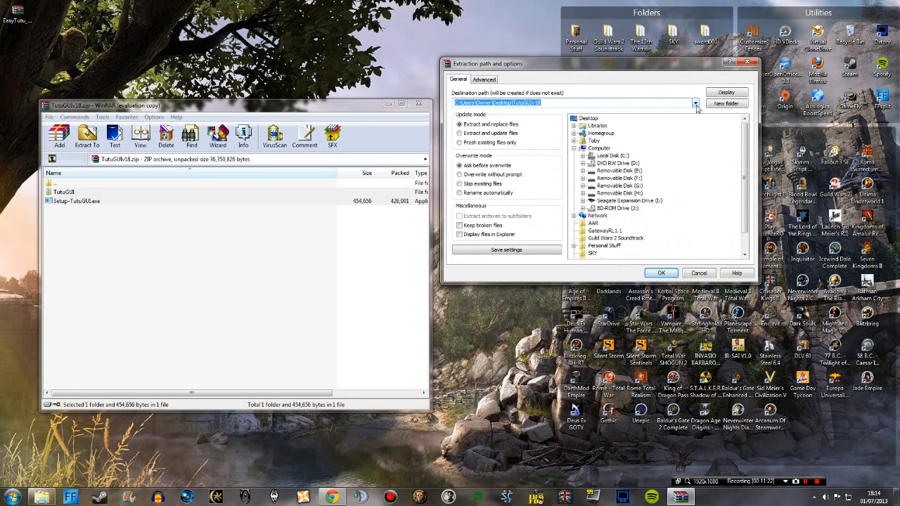
drag(654, 65, 466, 131)
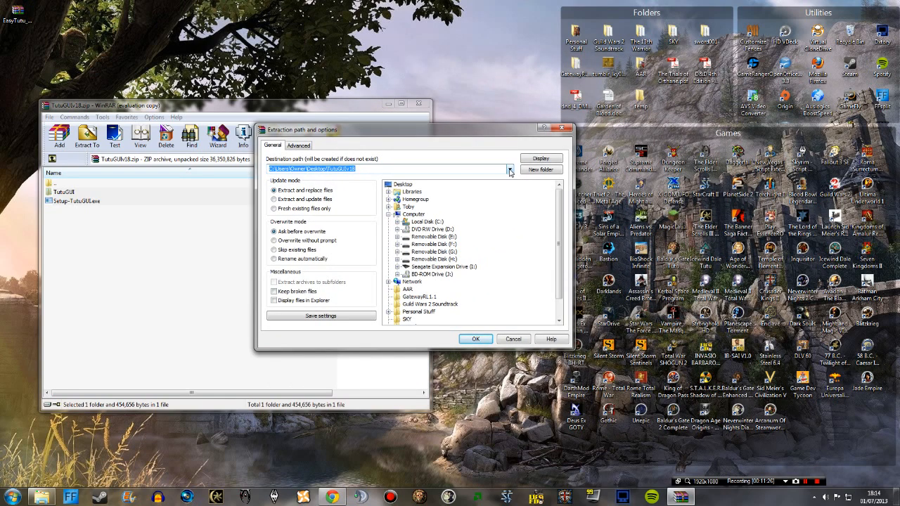
click(397, 221)
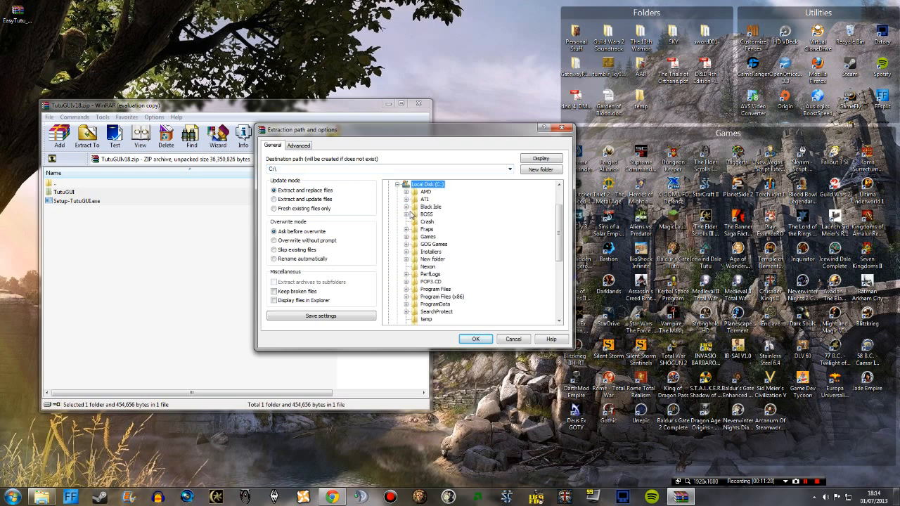
click(406, 246)
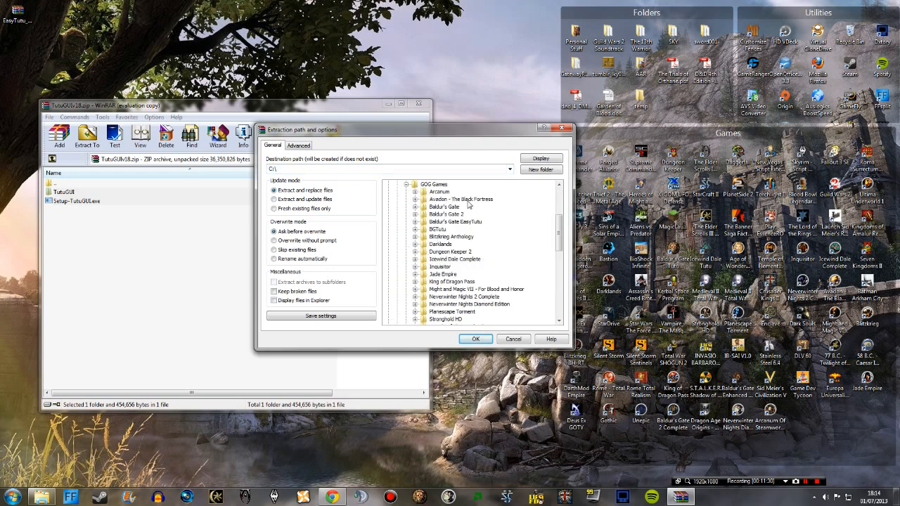
click(453, 222)
click(475, 338)
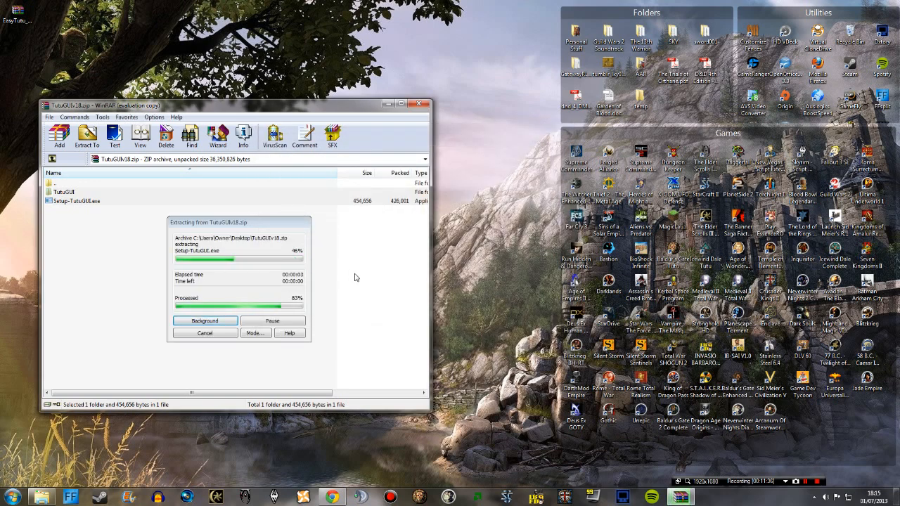
Step: Bring up the Baldur's Gate EasyTutu folder in Windows Explorer and close the TutuGUIv18.zip archive
click(41, 497)
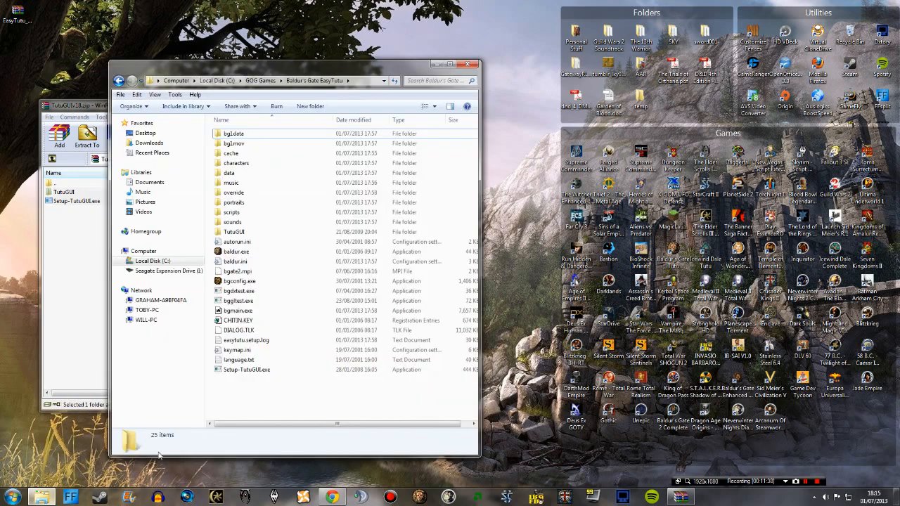
drag(353, 70, 438, 68)
click(217, 104)
click(418, 106)
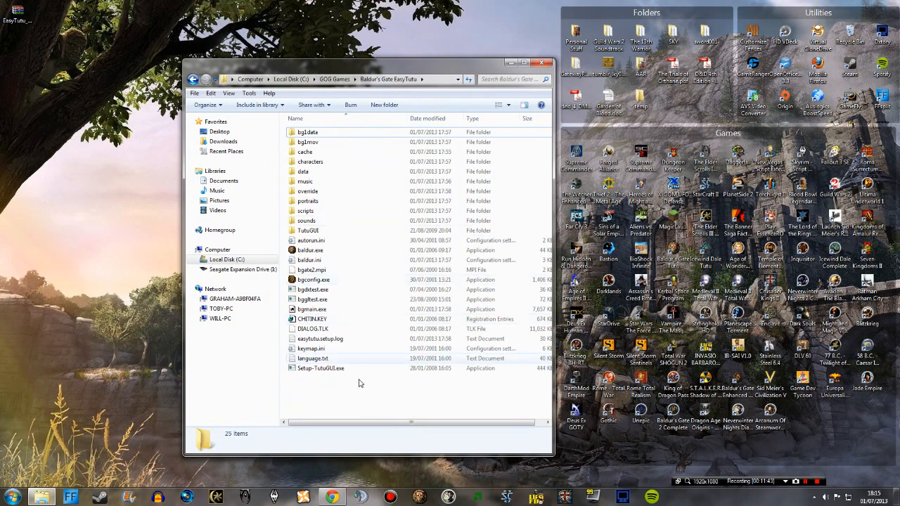
Step: Run Setup-TutuGUI.exe, install the Baldurs Gate I GUI component, and answer the question about widescreen mod support
click(324, 369)
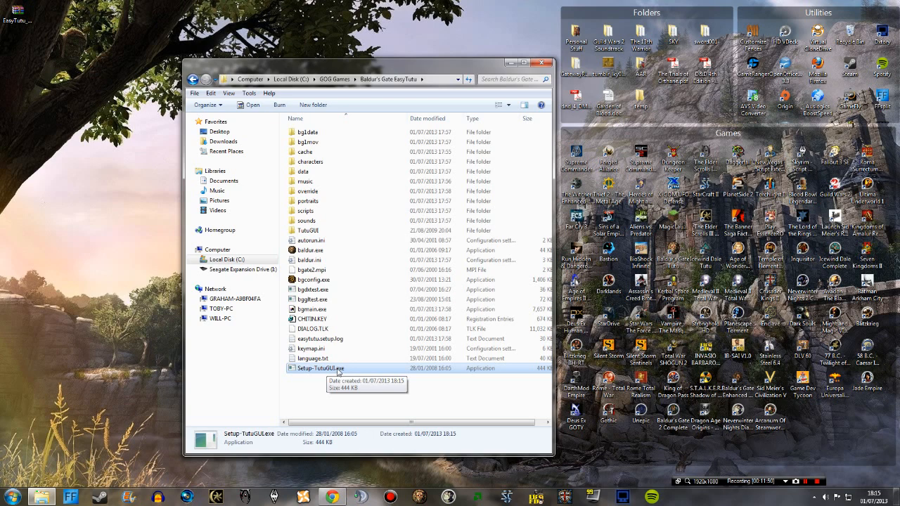
double_click(338, 370)
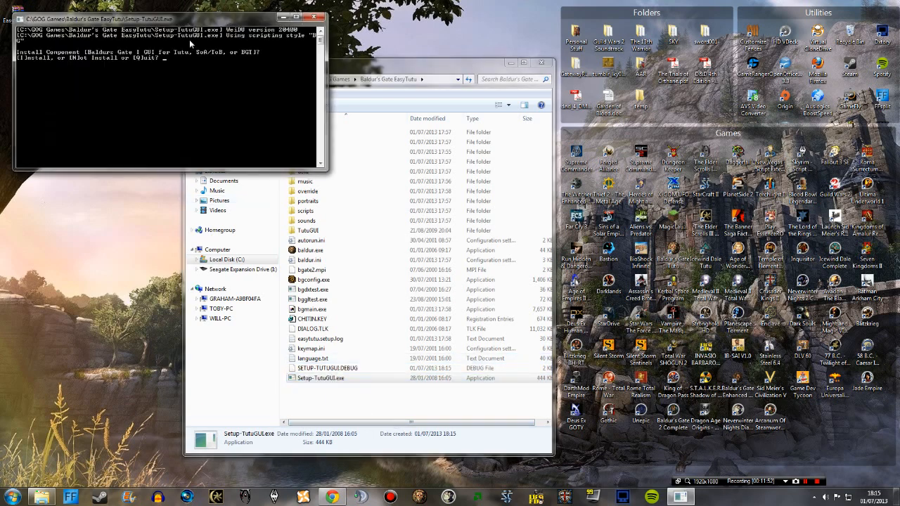
drag(218, 24, 426, 158)
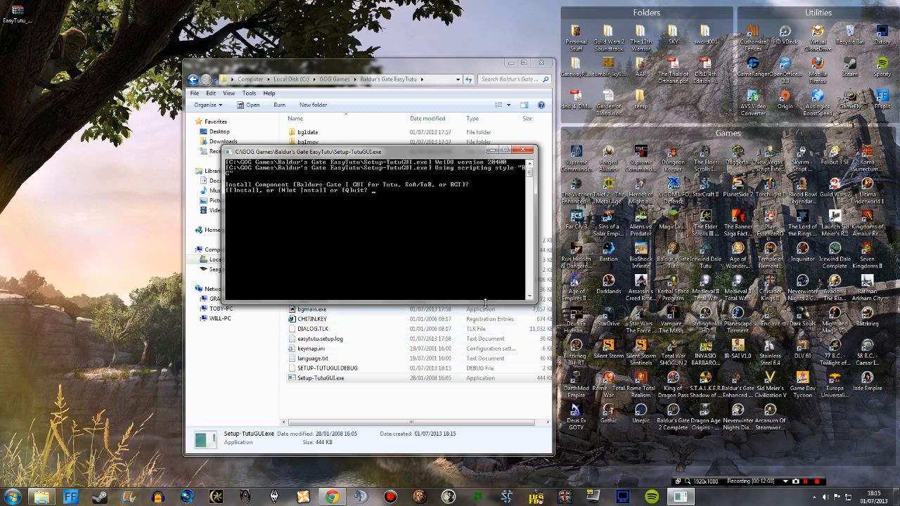
text(i)
key(Return)
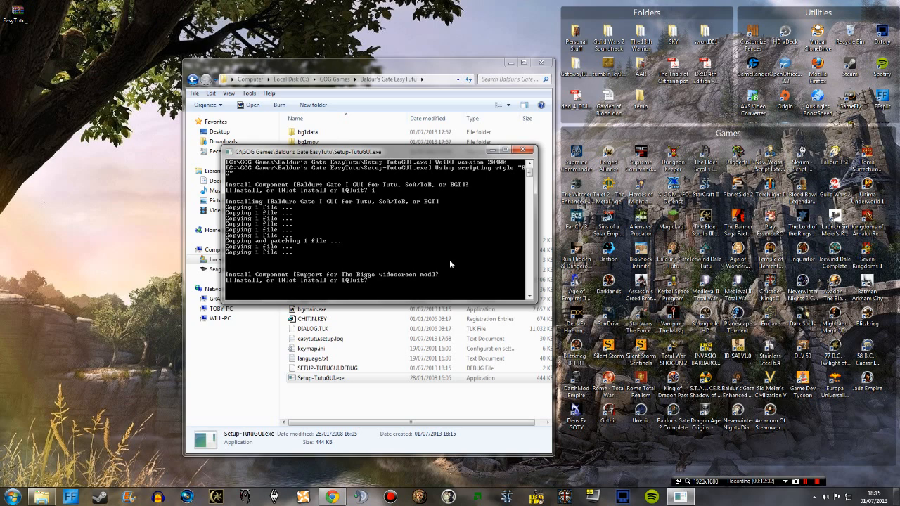
key(Return)
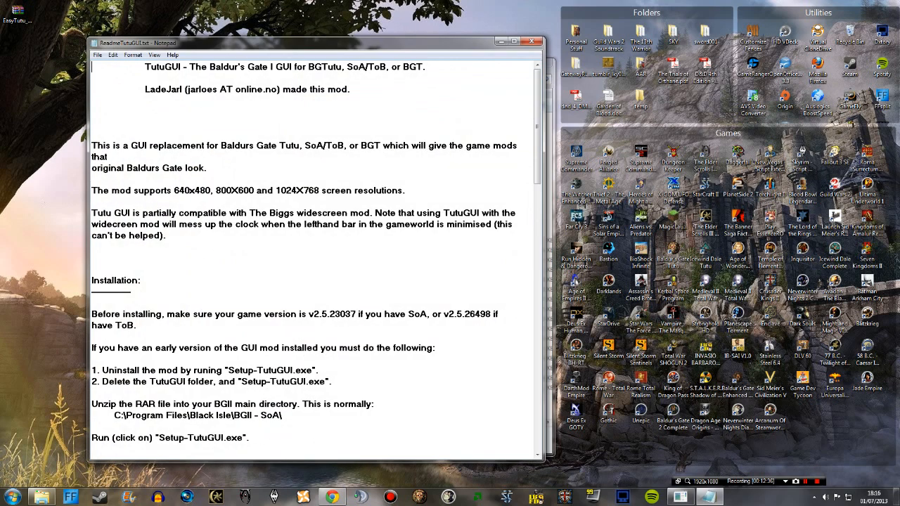
Step: Skim ReadmeTutuGUI.txt, close it, and exit the TutuGUI installer
drag(408, 46, 412, 45)
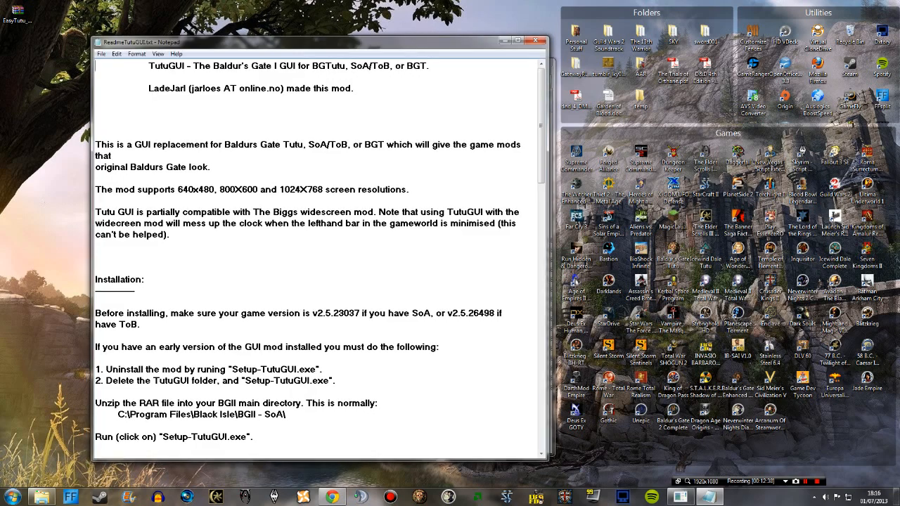
scroll(316, 260, down, 20)
scroll(316, 260, up, 20)
click(541, 41)
key(Return)
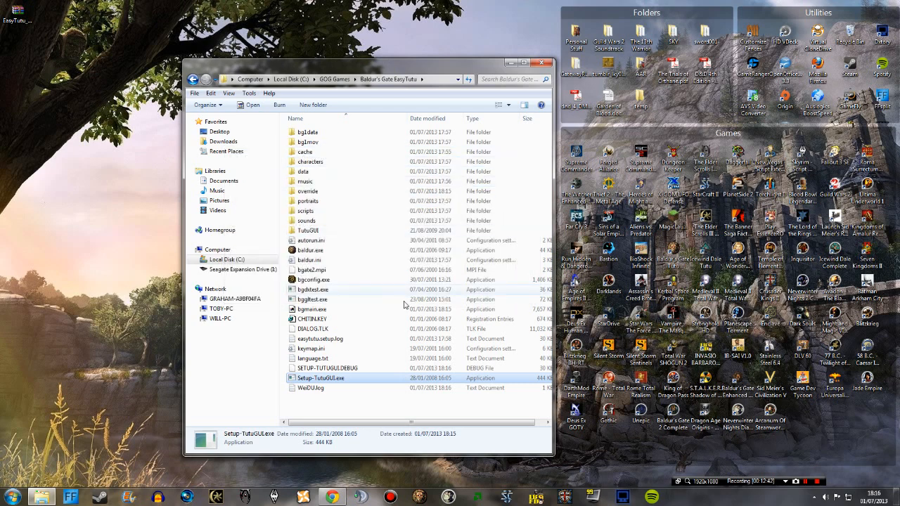
Step: Dismiss the Program Compatibility Assistant, close the EasyTutu folder, and move TutuGUIv18.zip below the EasyTutu archive on the desktop
drag(454, 66, 397, 52)
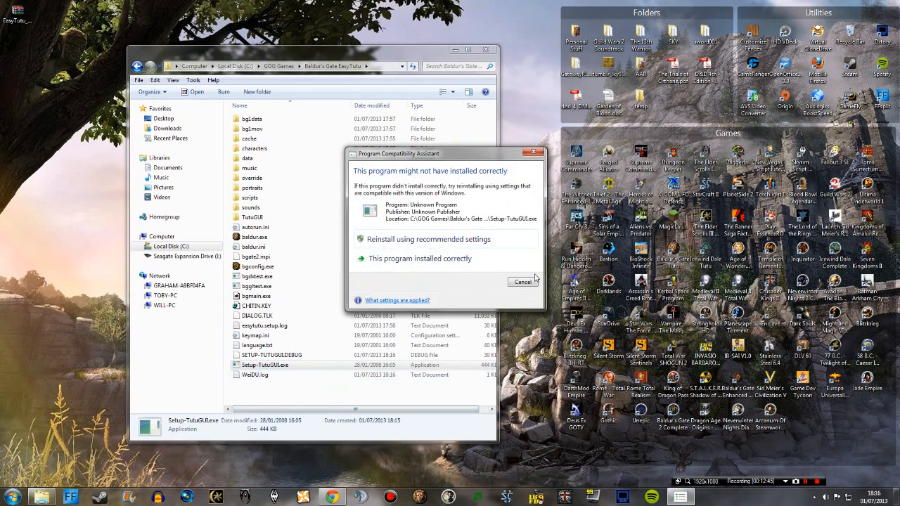
click(523, 281)
click(304, 390)
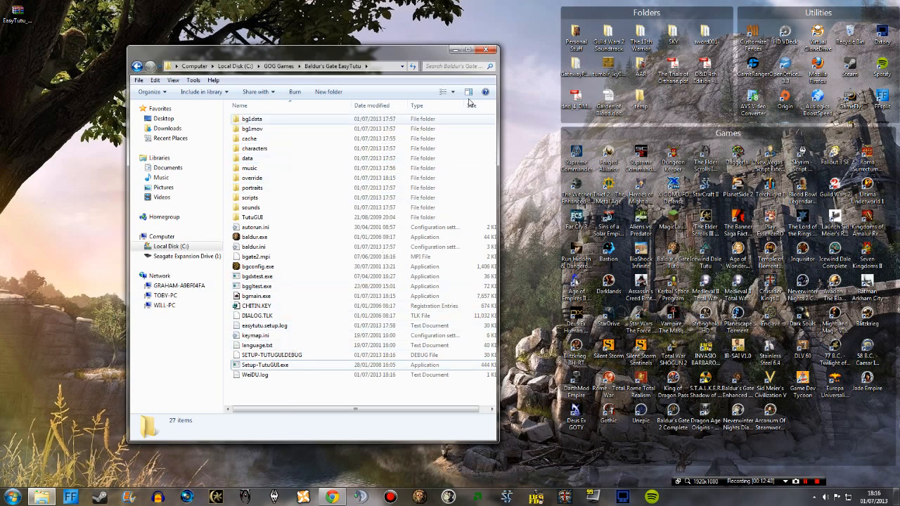
click(485, 50)
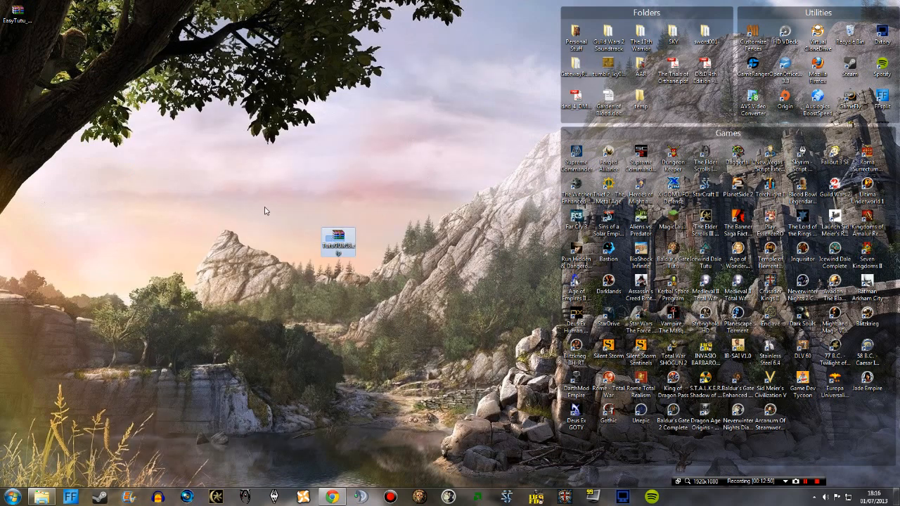
drag(266, 211, 22, 49)
Step: Switch to the browser and skim the introduction and tweak categories on the Gibberlings Three Baldur's Gate II Tweaks page
click(332, 497)
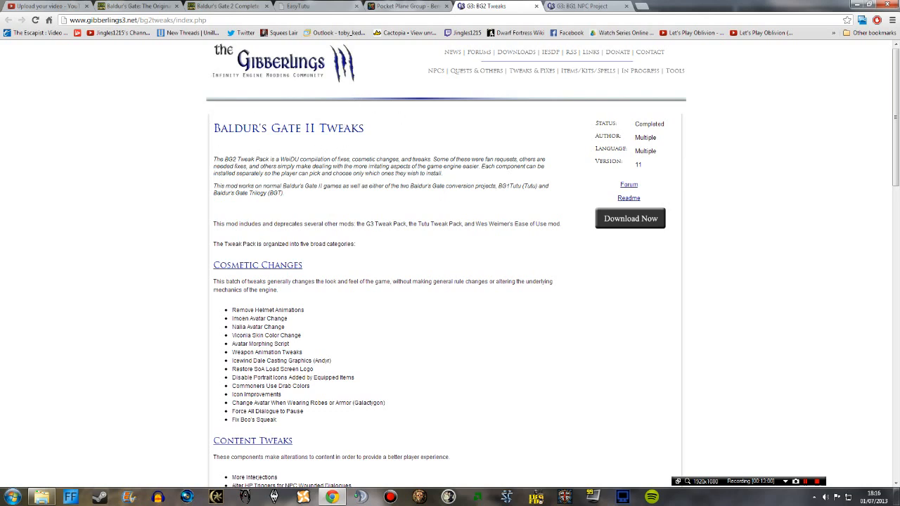
drag(216, 128, 396, 134)
click(373, 140)
drag(211, 134, 364, 131)
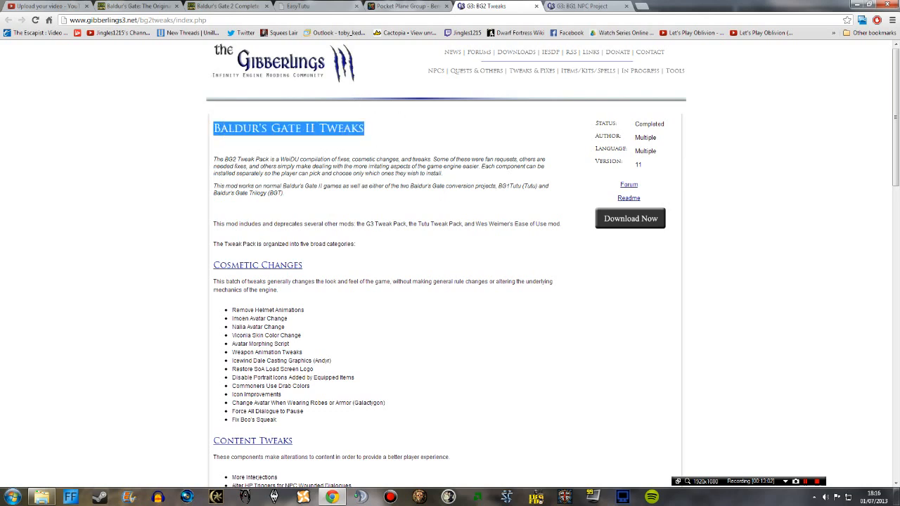
click(356, 154)
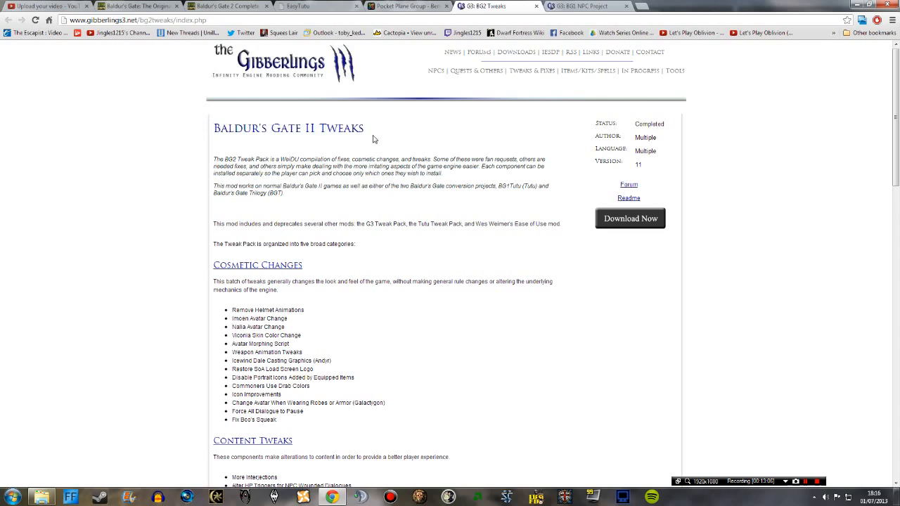
scroll(362, 308, down, 4)
scroll(159, 204, down, 6)
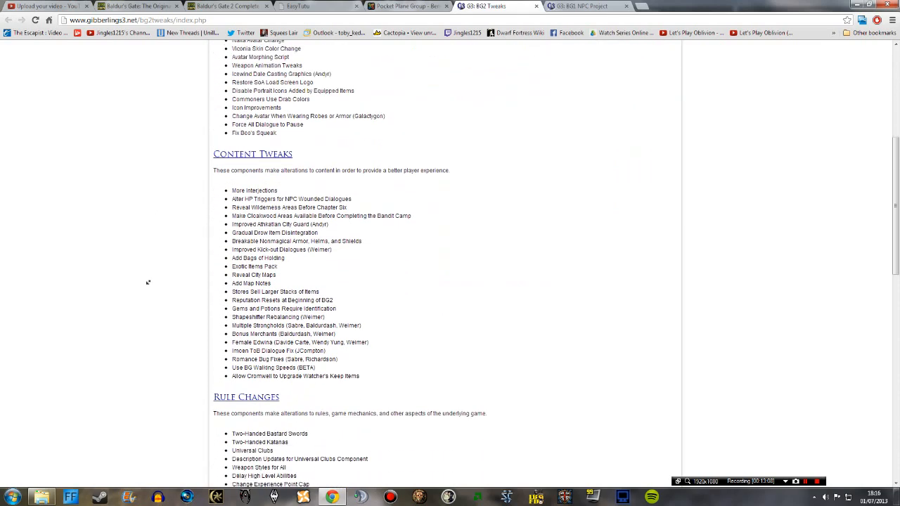
middle_click(147, 321)
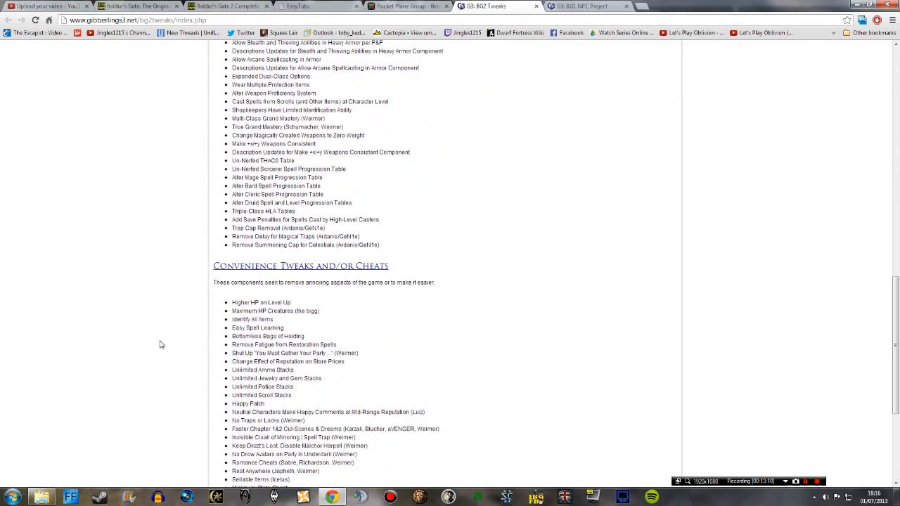
scroll(159, 297, up, 5)
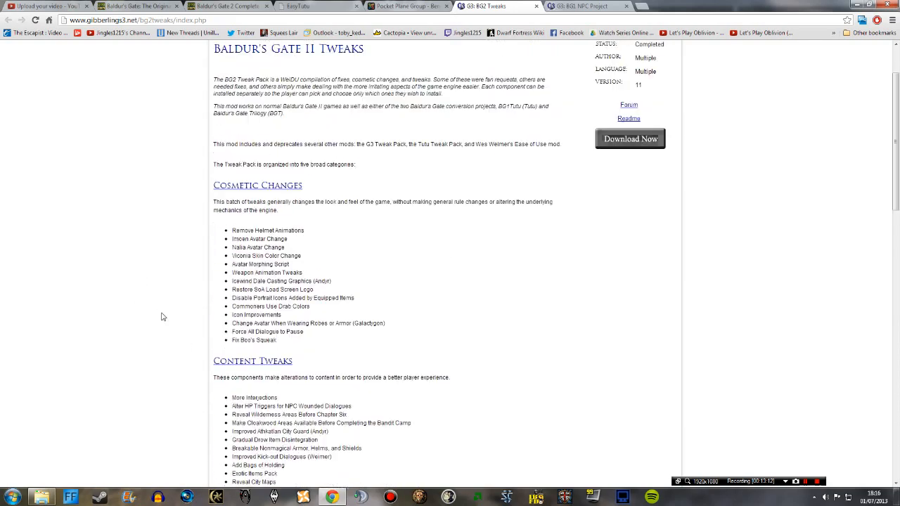
scroll(150, 318, down, 5)
scroll(150, 319, down, 10)
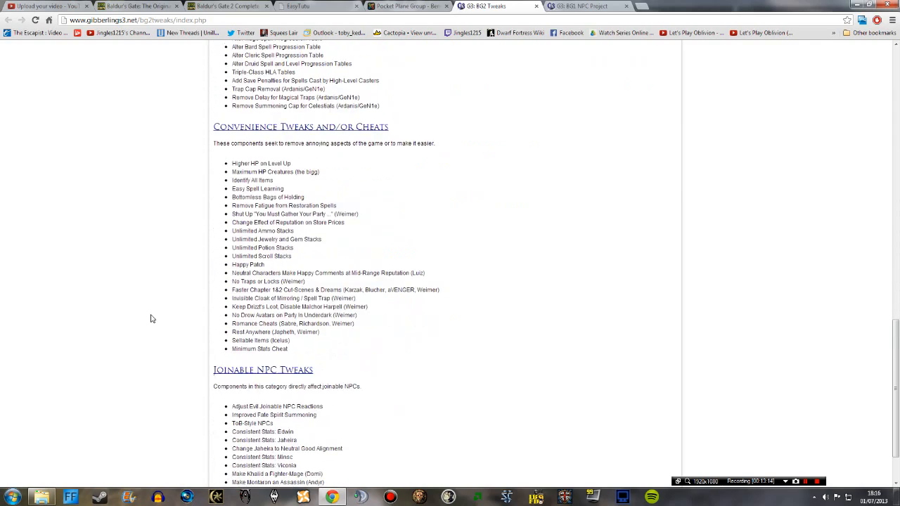
scroll(150, 319, up, 16)
scroll(150, 319, up, 1)
scroll(150, 319, down, 2)
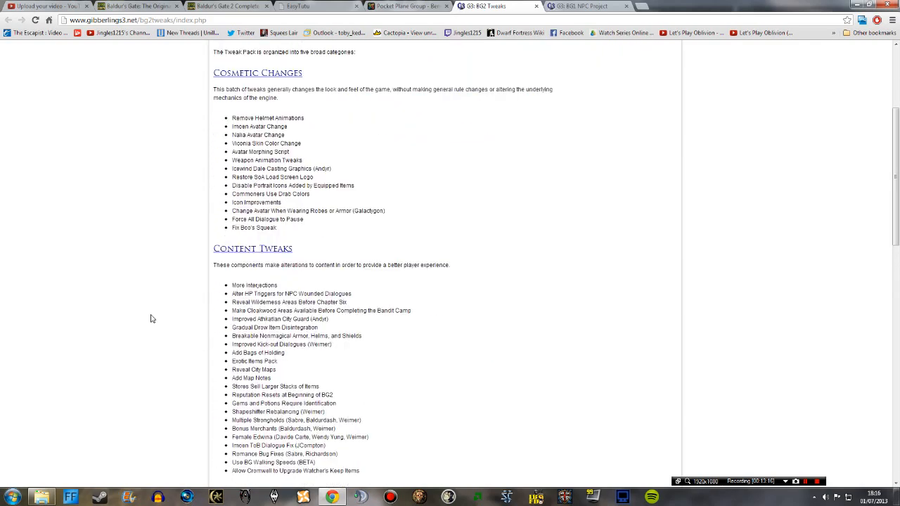
middle_click(173, 348)
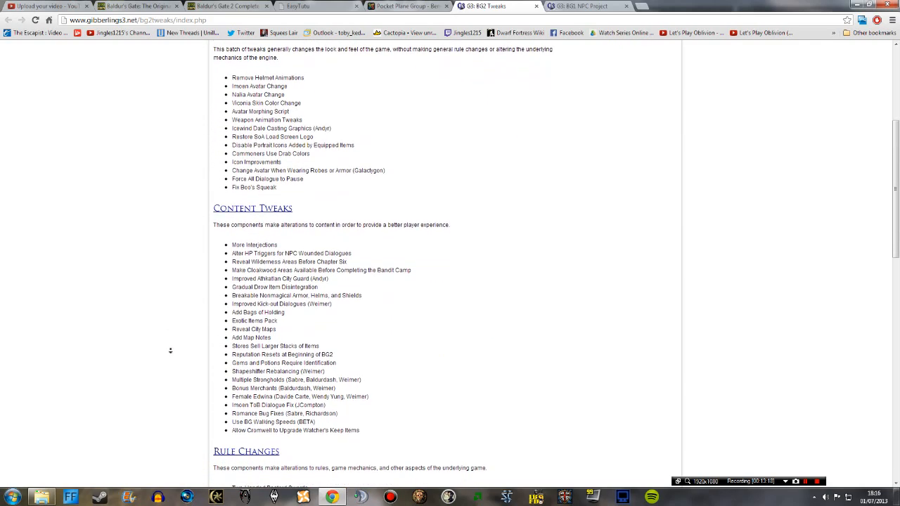
scroll(169, 353, up, 5)
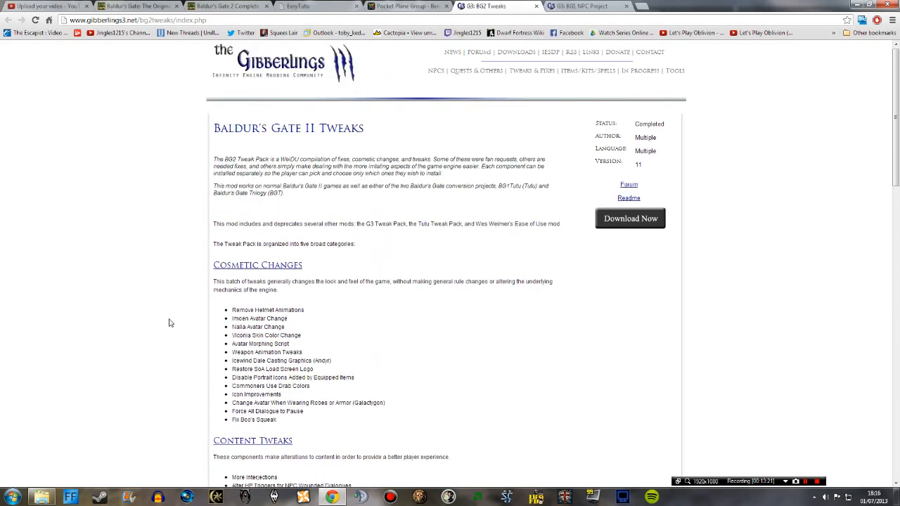
Step: Review the tweak component lists from Cosmetic Changes down to Joinable NPC Tweaks
scroll(145, 274, down, 2)
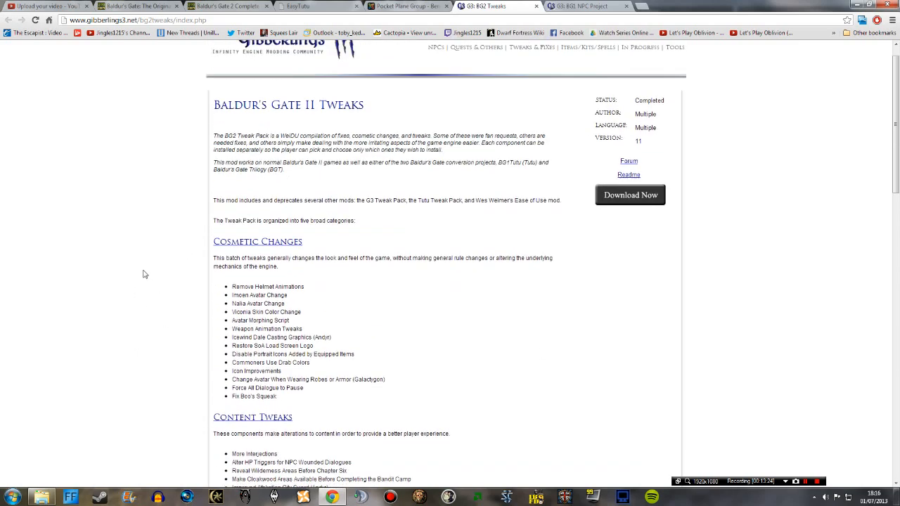
scroll(85, 154, down, 2)
scroll(110, 261, down, 5)
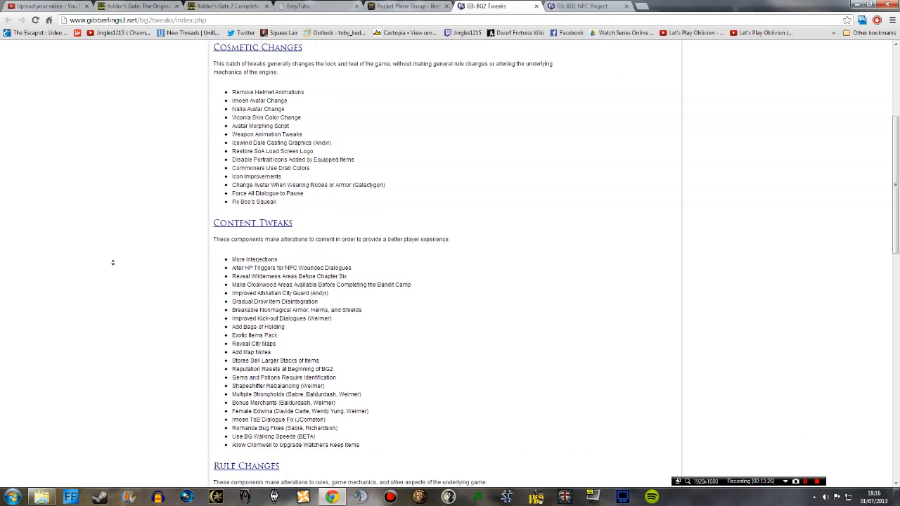
scroll(112, 260, down, 10)
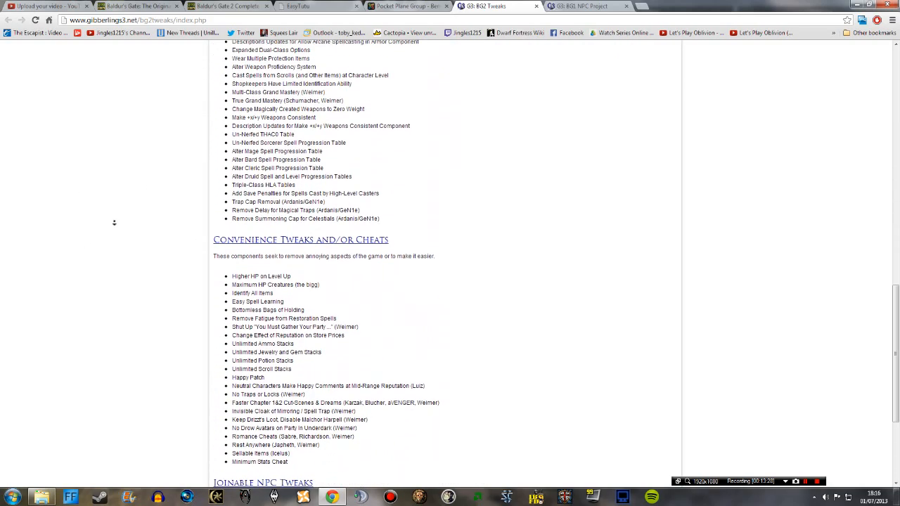
scroll(124, 208, down, 1)
scroll(150, 72, up, 10)
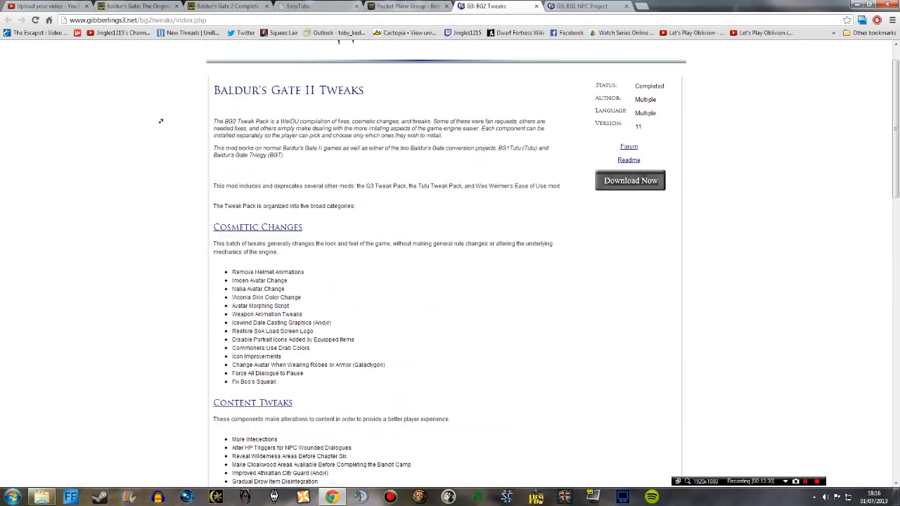
scroll(119, 281, down, 1)
scroll(118, 281, down, 1)
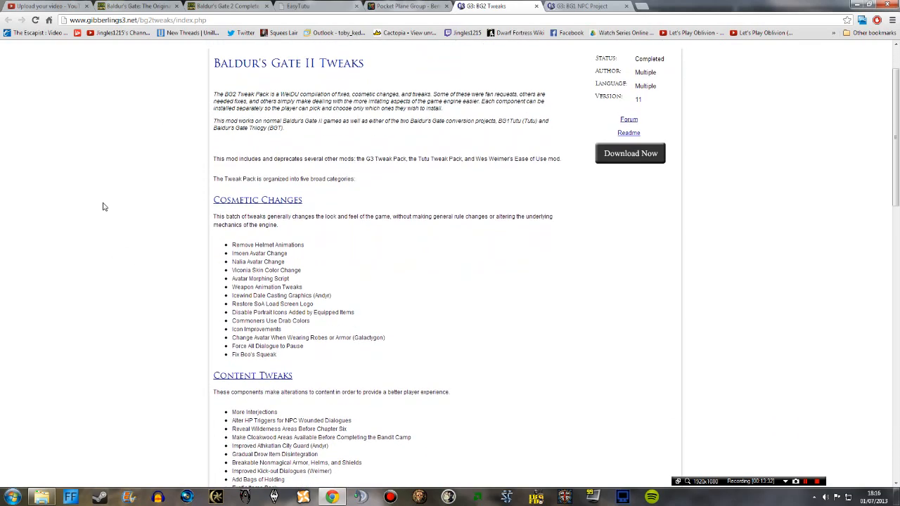
scroll(104, 214, down, 1)
scroll(110, 204, down, 1)
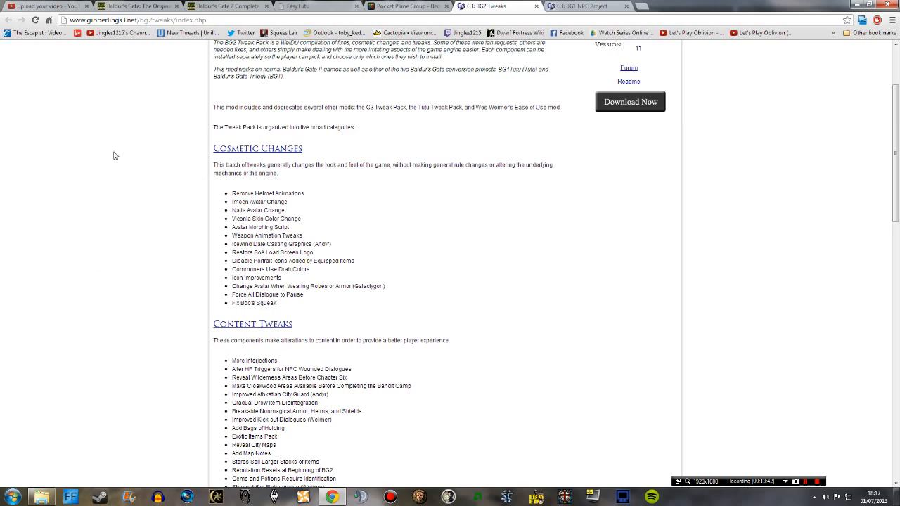
scroll(106, 262, down, 2)
scroll(107, 262, down, 20)
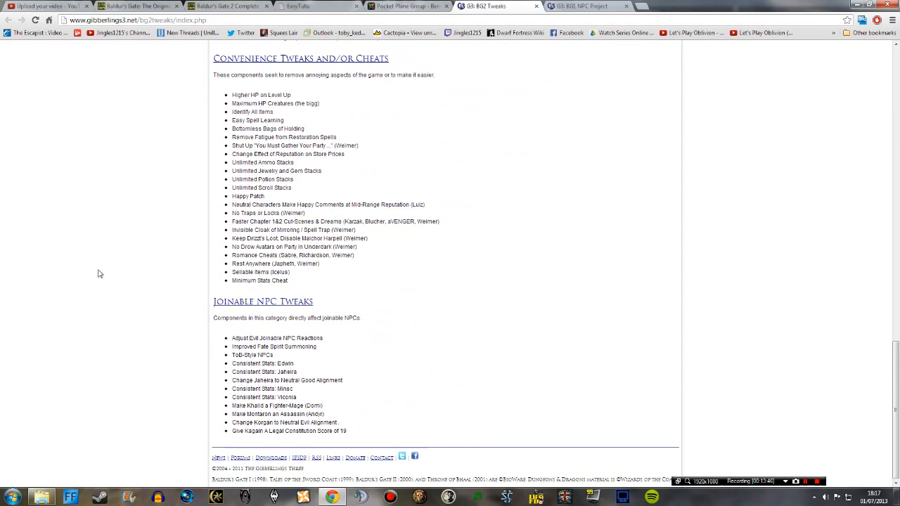
Step: Open the downloads for Baldur's Gate II Tweaks and download BG2 Tweak Pack (Windows) v11
scroll(96, 274, up, 20)
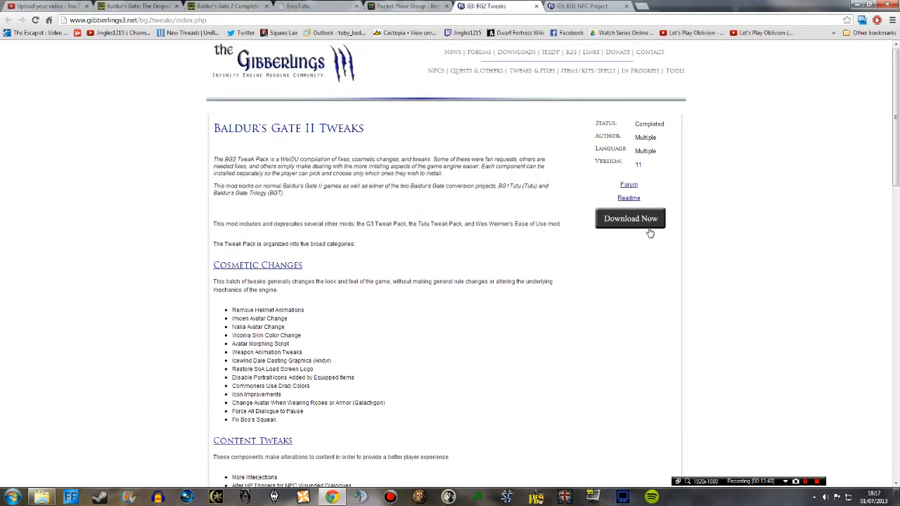
click(648, 223)
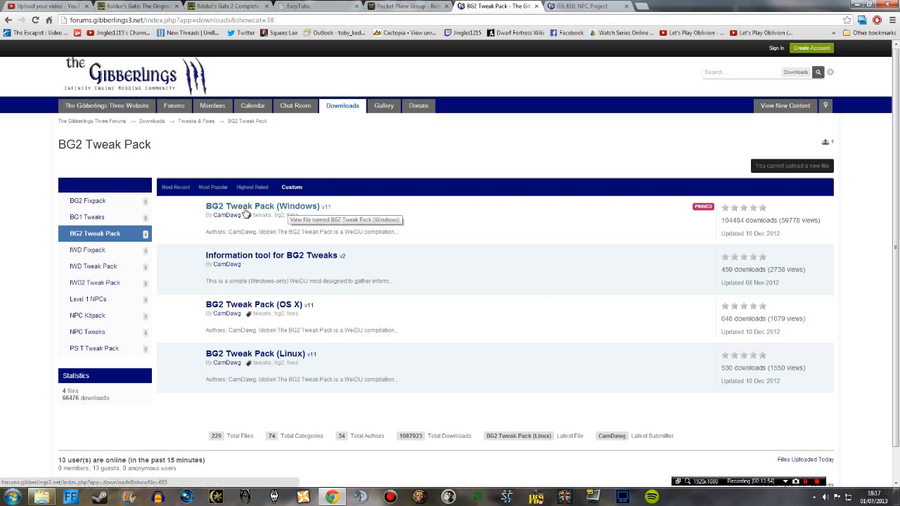
click(283, 210)
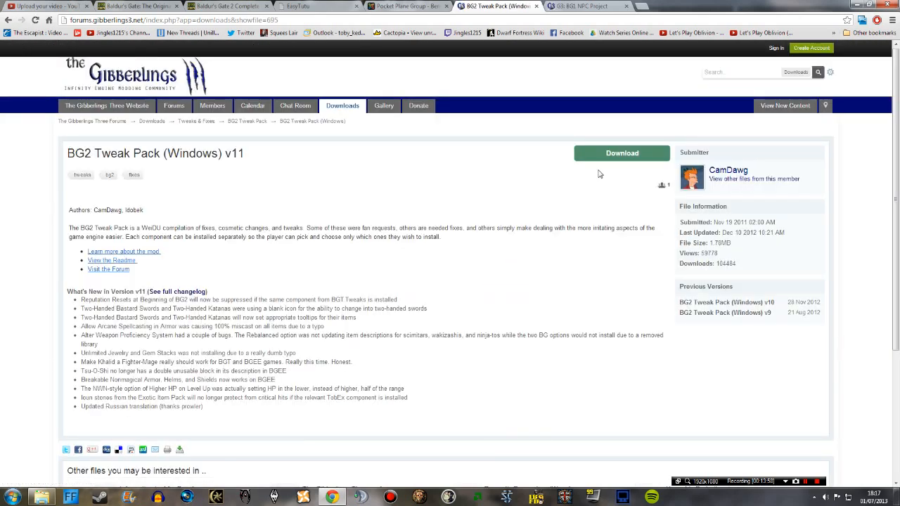
click(614, 153)
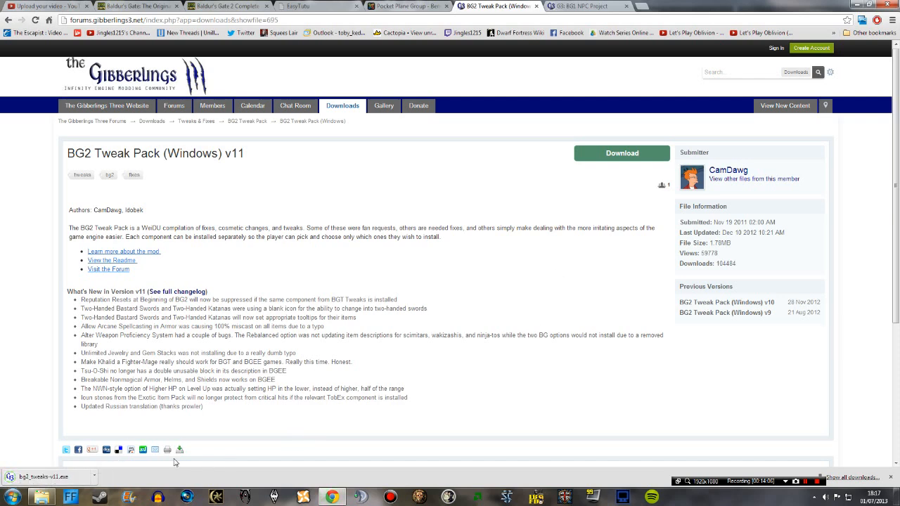
Step: Copy bg2_tweaks-v11.exe from the Downloads folder into the Baldur's Gate EasyTutu game folder
click(94, 478)
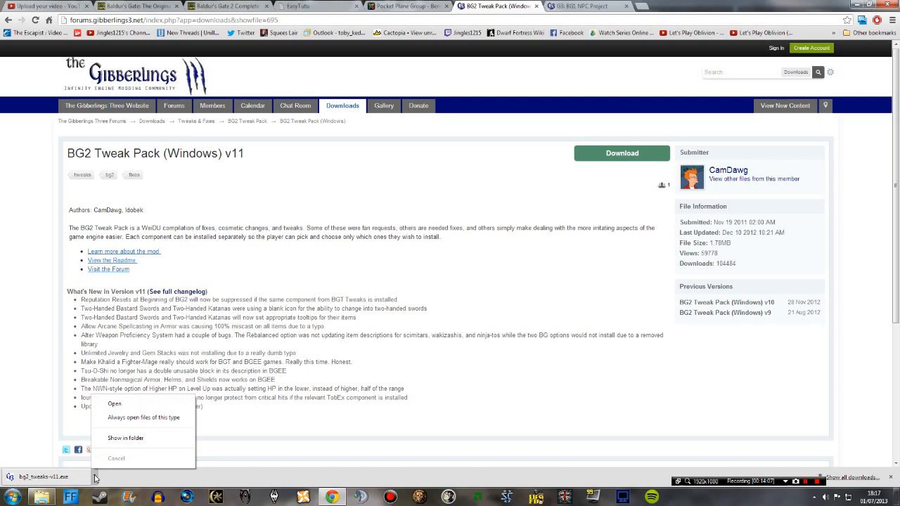
click(127, 437)
right_click(285, 133)
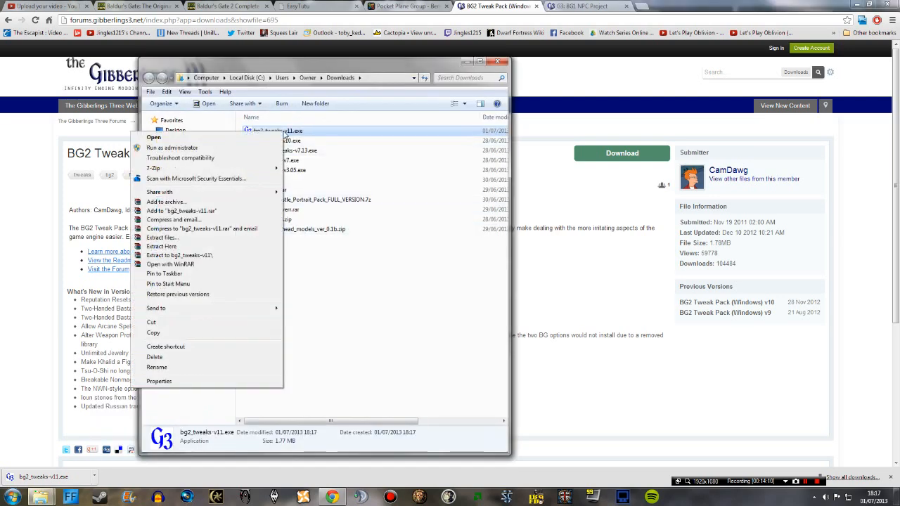
click(167, 334)
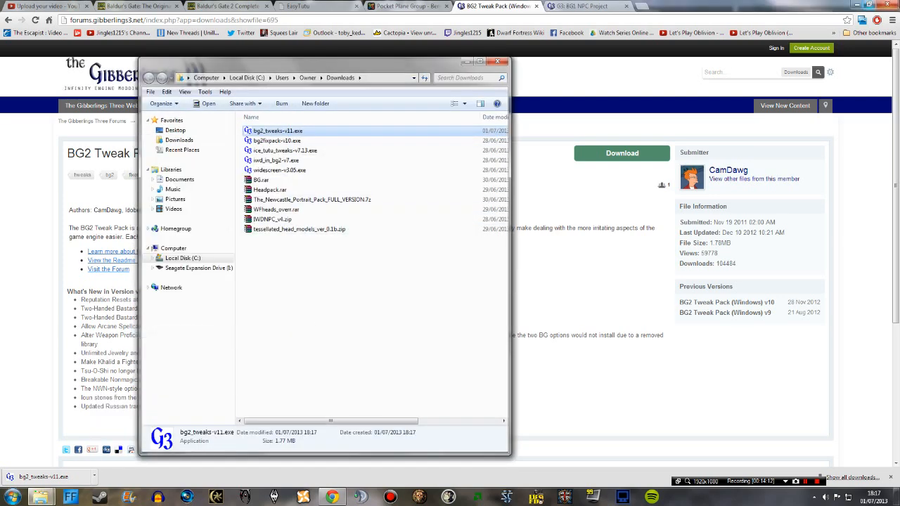
click(853, 5)
click(853, 5)
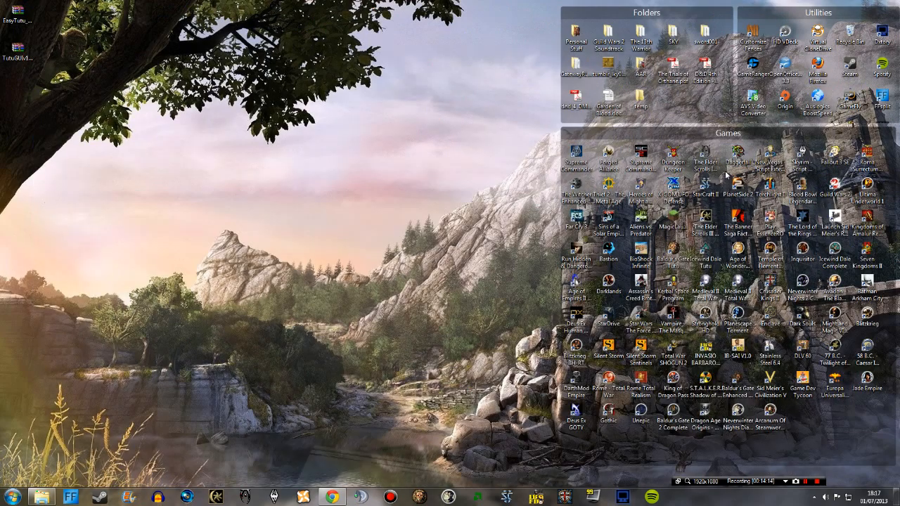
click(42, 497)
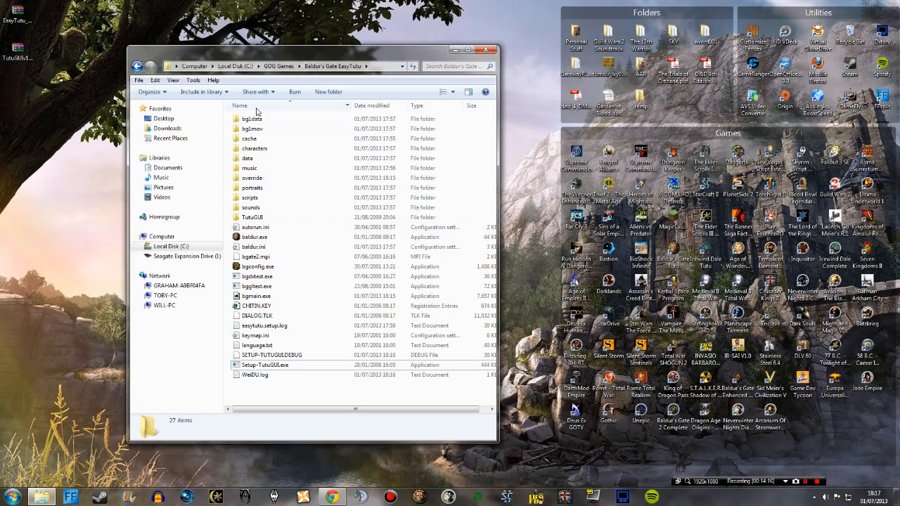
right_click(303, 386)
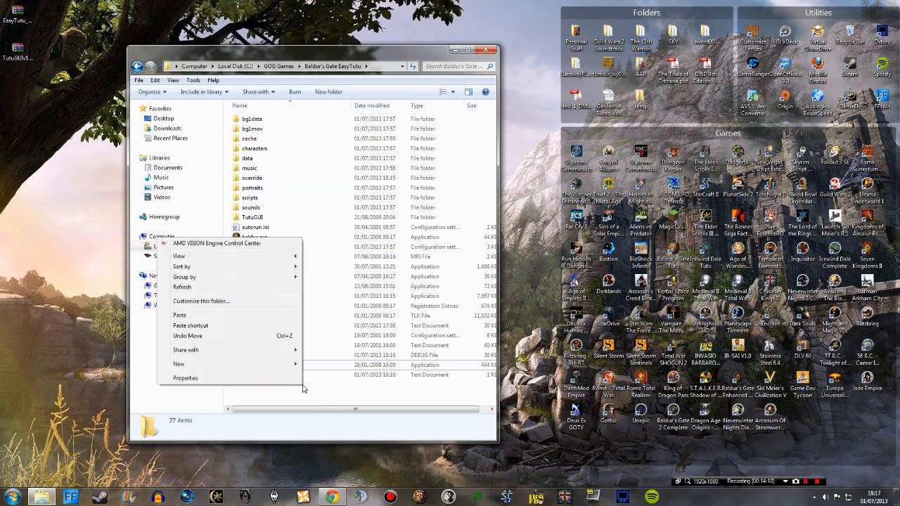
click(274, 313)
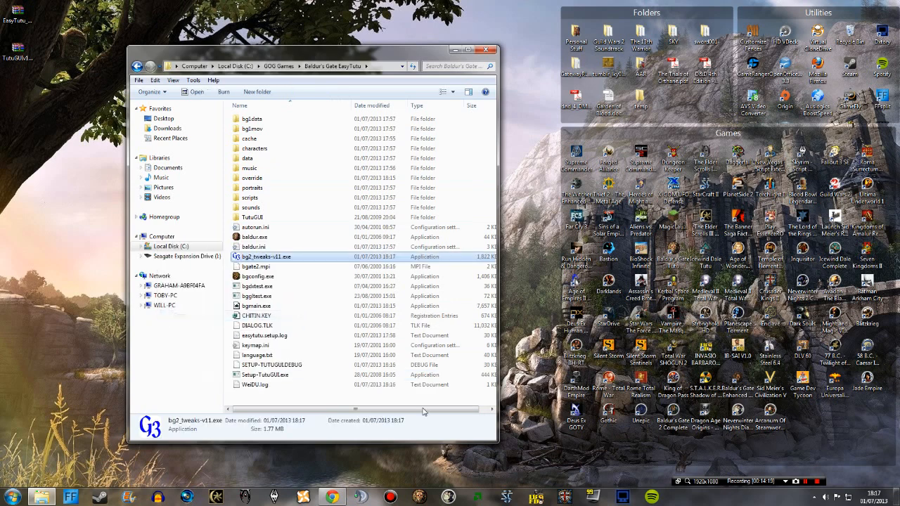
Step: Launch bg2_tweaks-v11.exe from the EasyTutu folder, allow it to run, and reposition its setup window
double_click(288, 258)
click(475, 257)
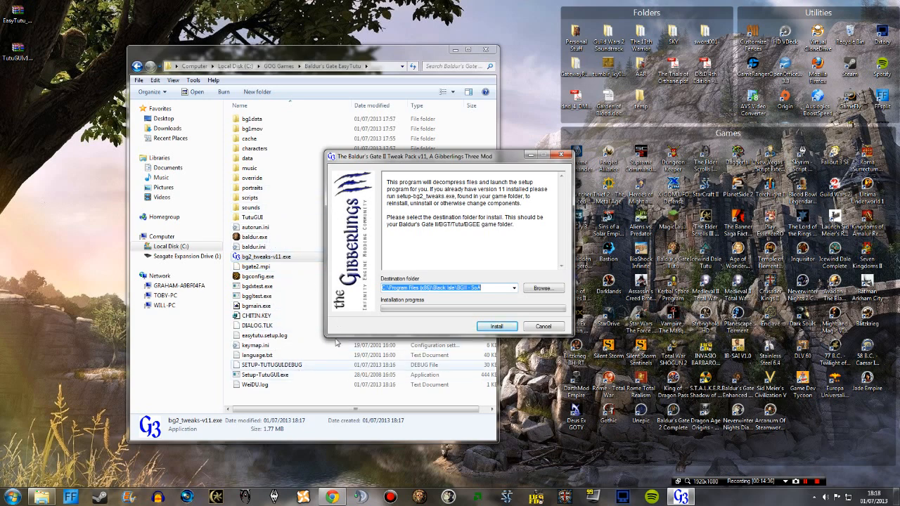
drag(481, 153, 459, 164)
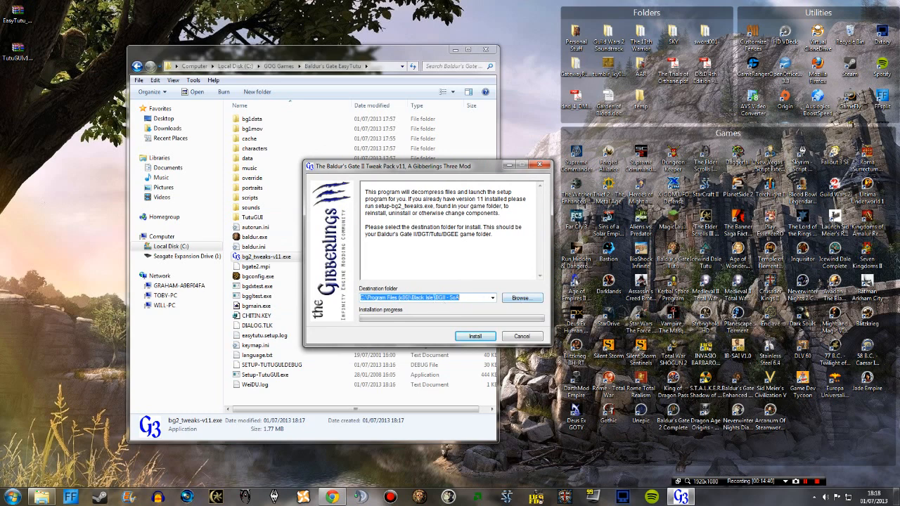
Step: Set the tweak pack's destination to the Baldur's Gate EasyTutu folder under GOG Games on drive C and start the installation
click(519, 298)
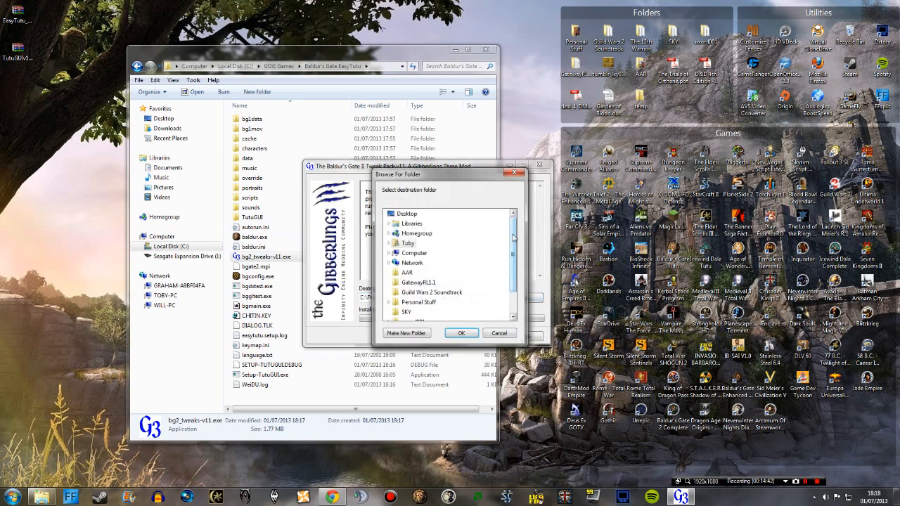
scroll(516, 271, down, 5)
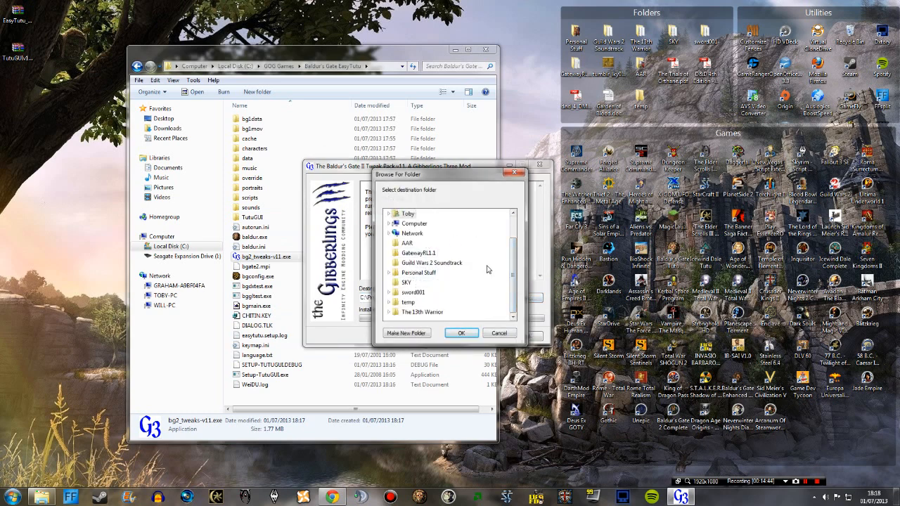
click(389, 224)
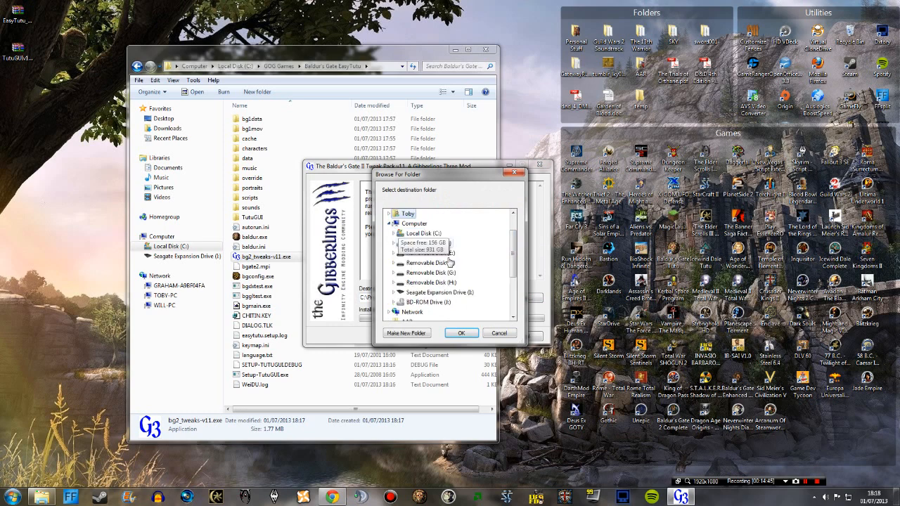
click(394, 233)
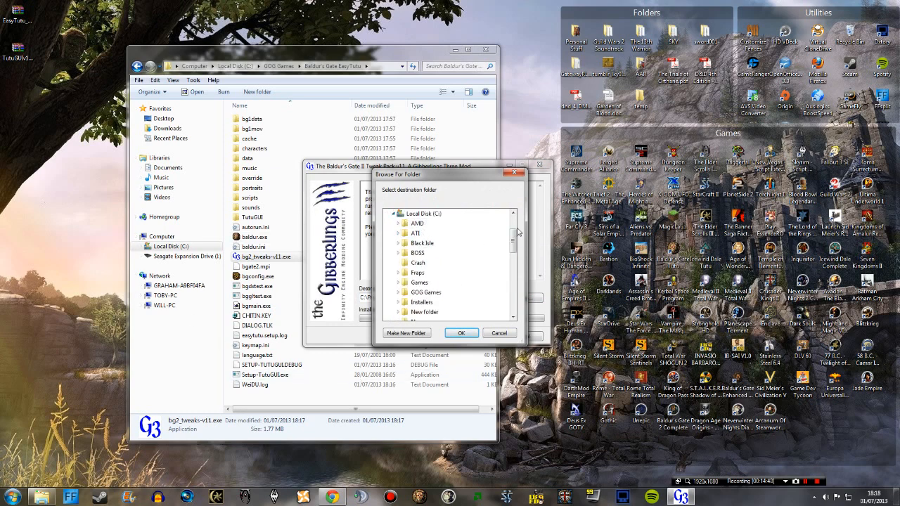
mouse_move(514, 241)
mouse_down()
mouse_move(515, 227)
mouse_move(514, 237)
mouse_up()
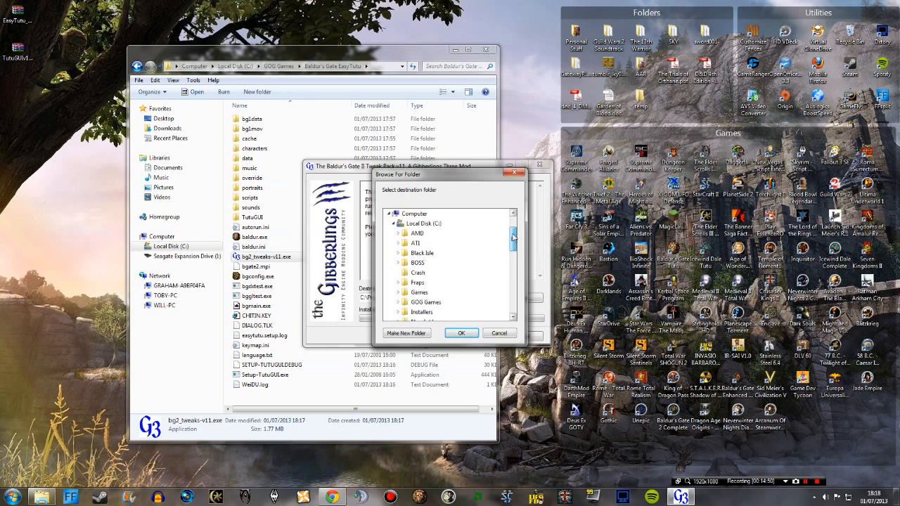
scroll(430, 292, down, 3)
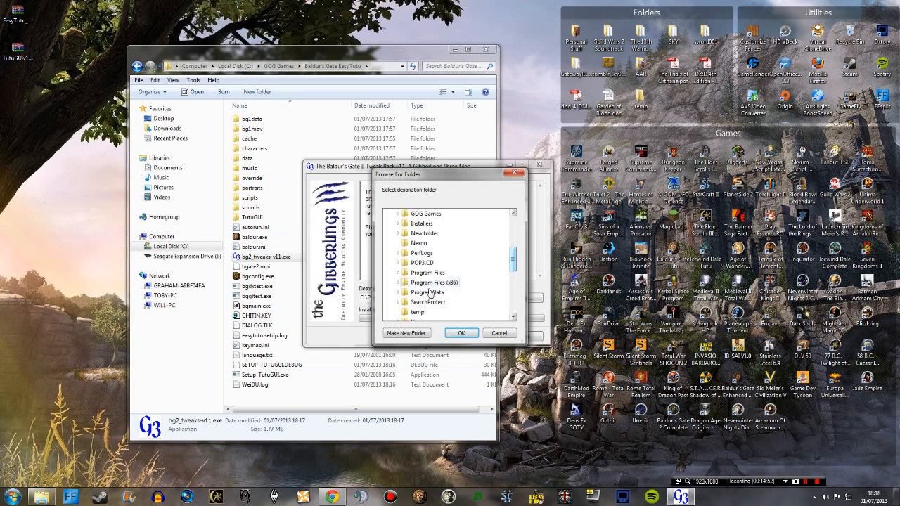
scroll(499, 266, up, 1)
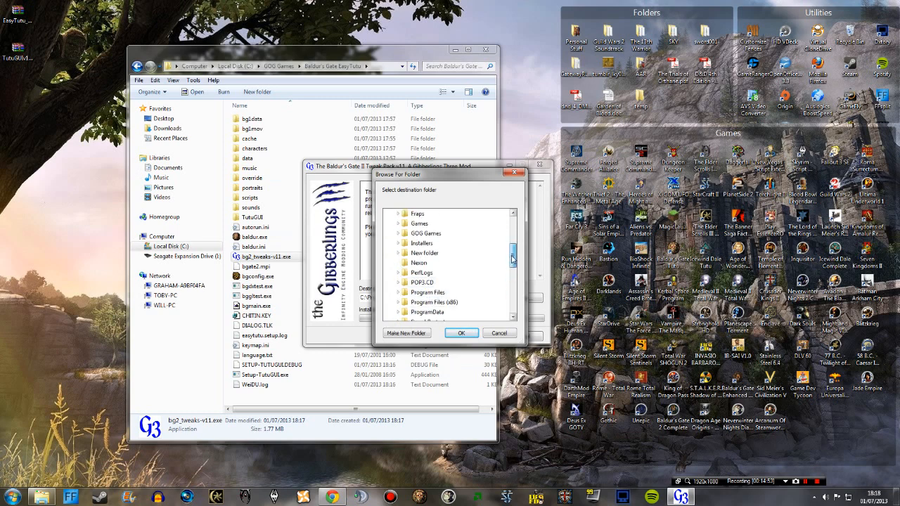
double_click(424, 244)
scroll(447, 264, down, 1)
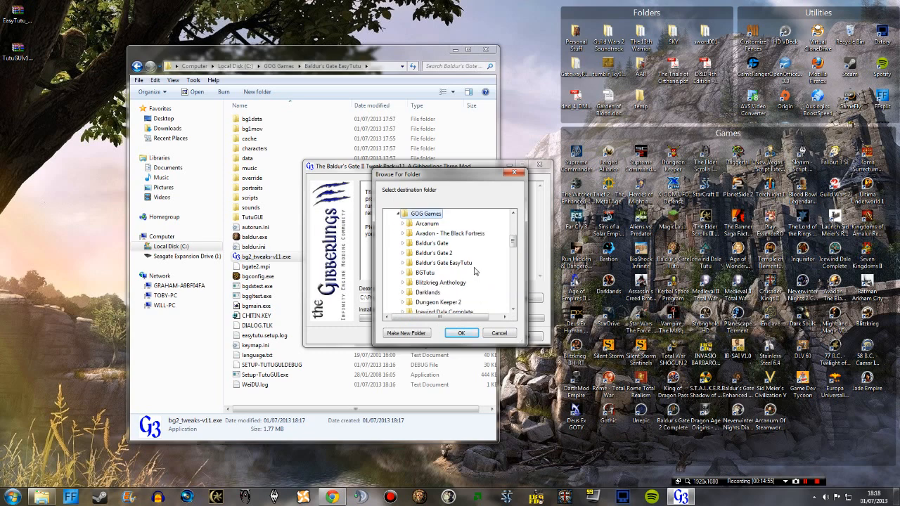
click(447, 263)
click(461, 334)
click(472, 337)
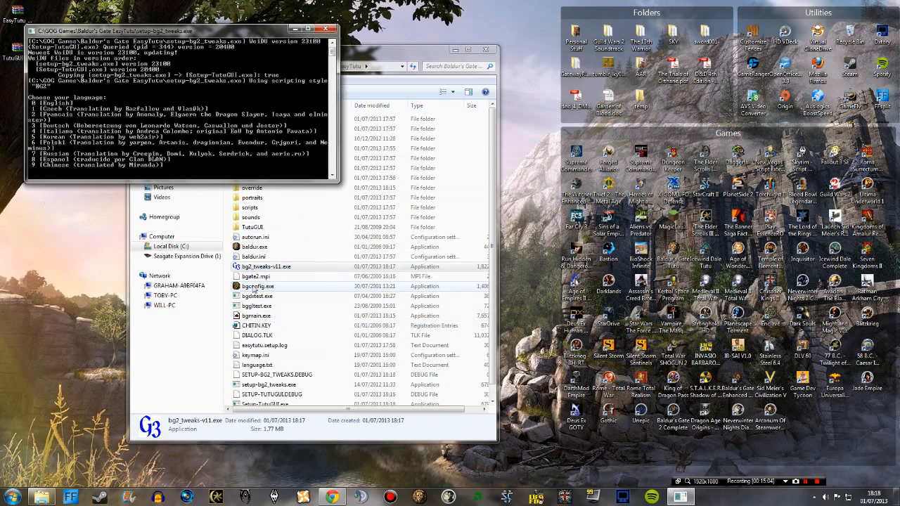
Step: Move the setup console over the folder window, choose English (0) as the language, and decline the readme
drag(207, 31, 384, 169)
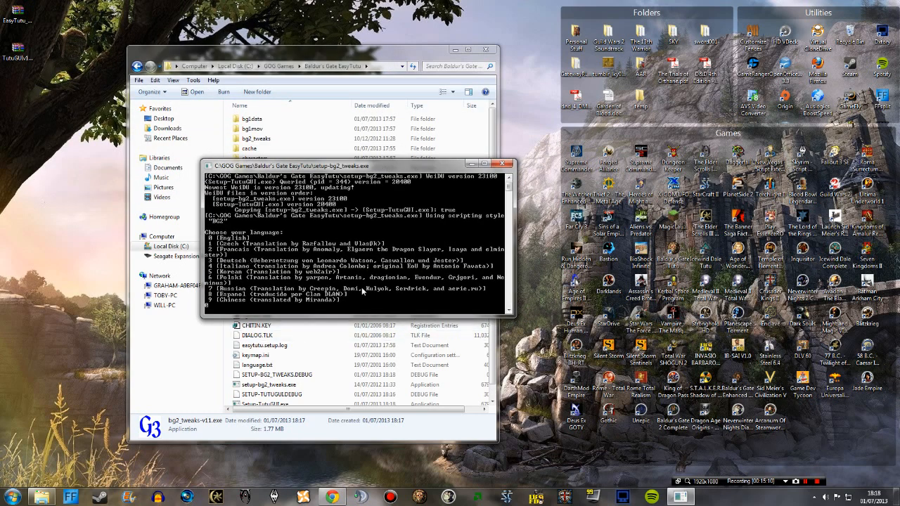
key(Return)
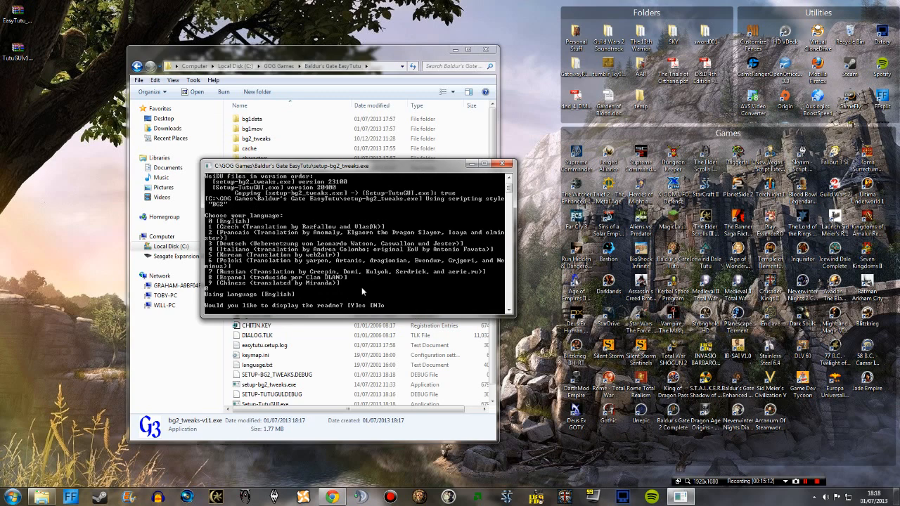
key(Return)
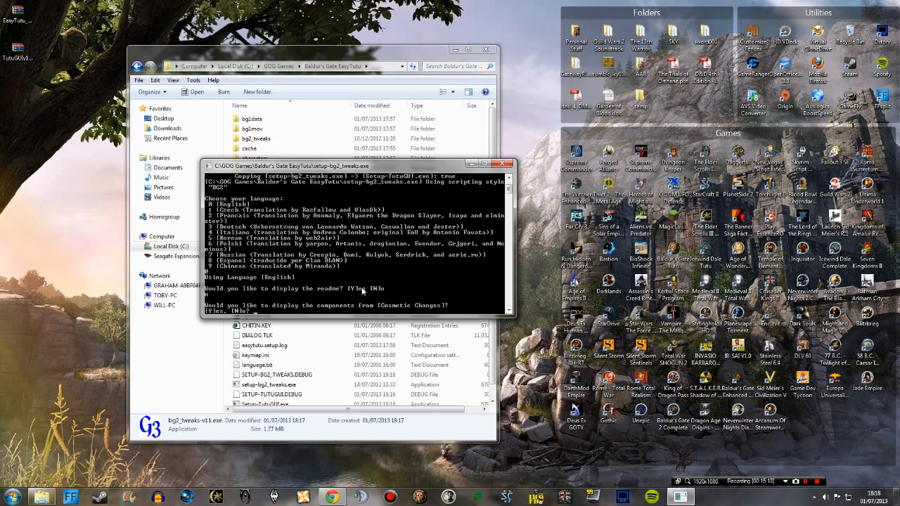
Step: Answer n for Cosmetic Changes, Content Changes, Rule Changes, Convenience Tweaks/Cheats and NPC Tweaks, and exit the setup
text(n)
key(Return)
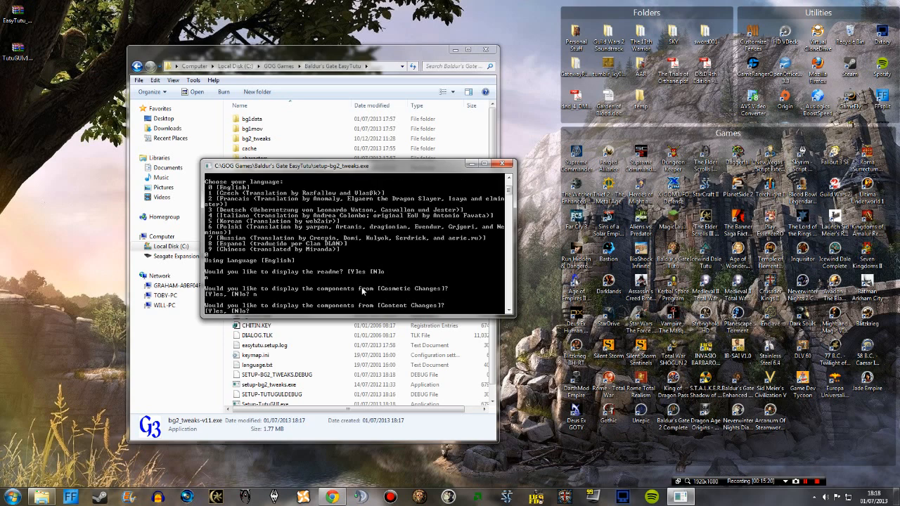
text(n)
key(Return)
text(n)
key(Return)
text(n)
key(Return)
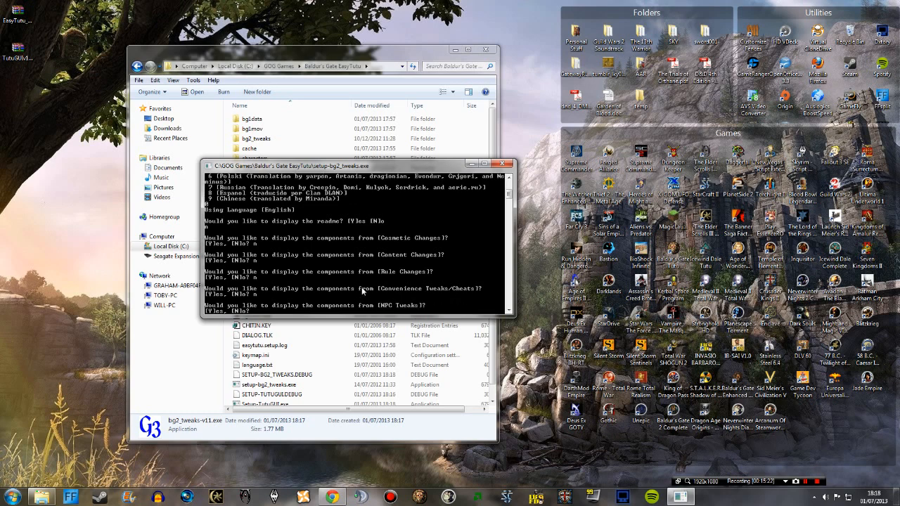
text(n)
key(Return)
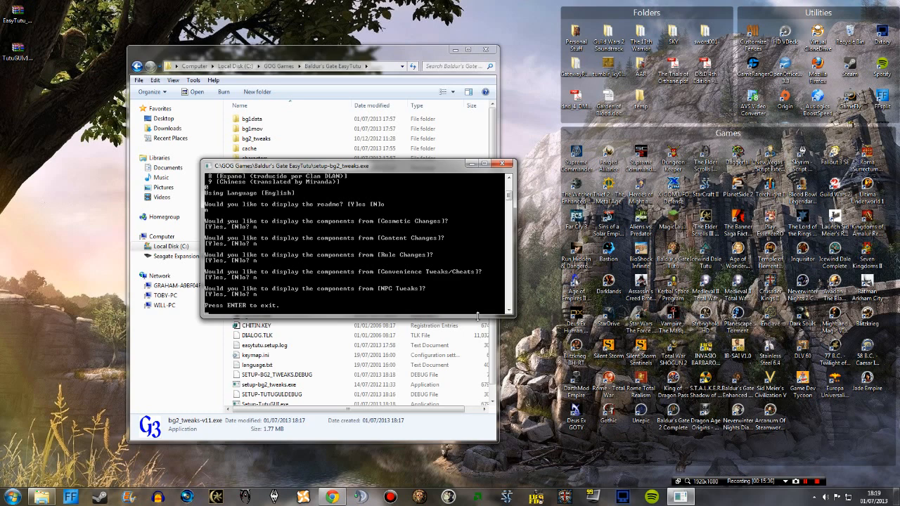
key(Return)
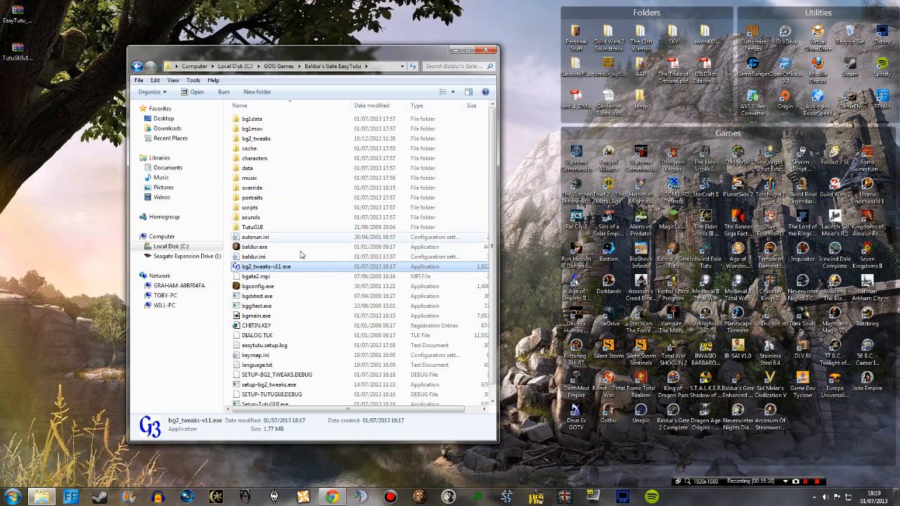
Step: Switch to the browser, review the BG1 NPC Project page, and open its list of downloads
click(333, 497)
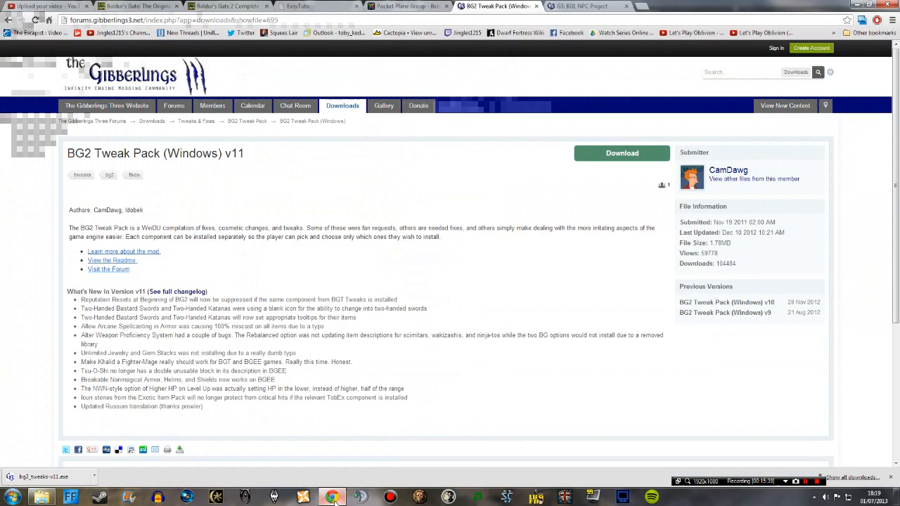
click(571, 6)
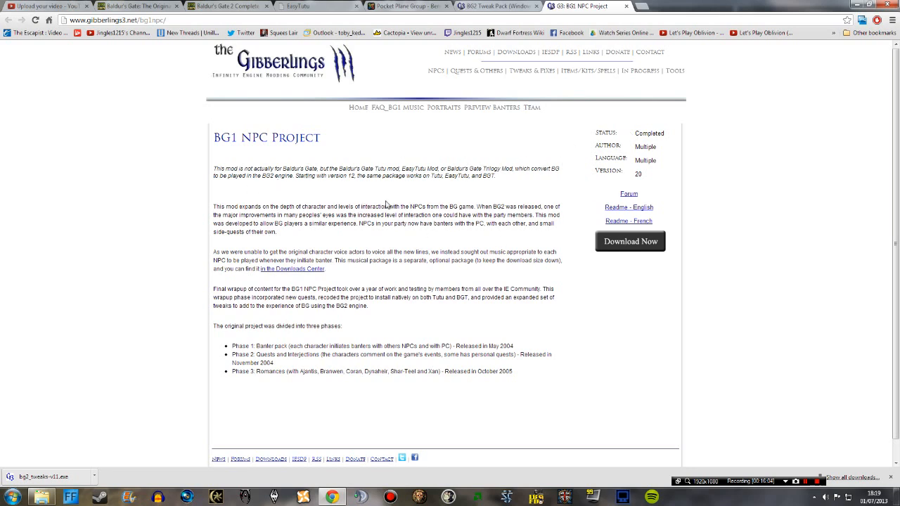
scroll(187, 182, down, 1)
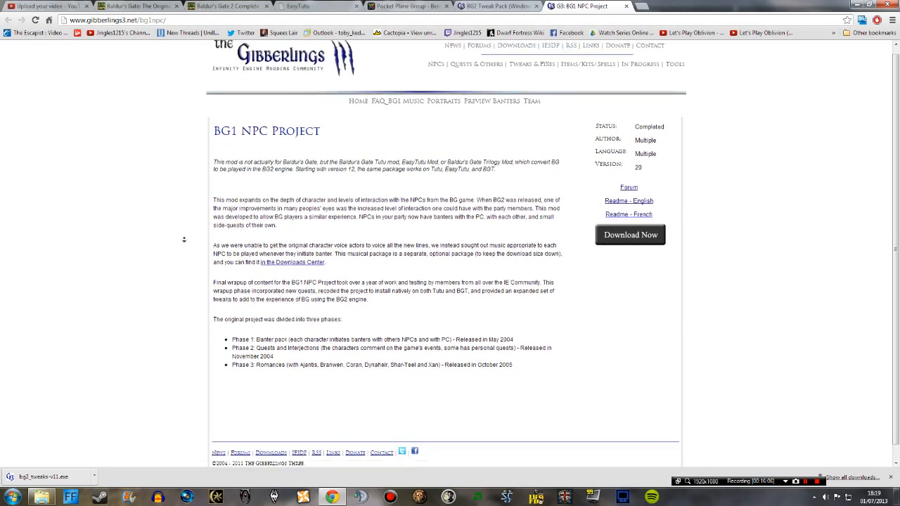
scroll(141, 178, up, 1)
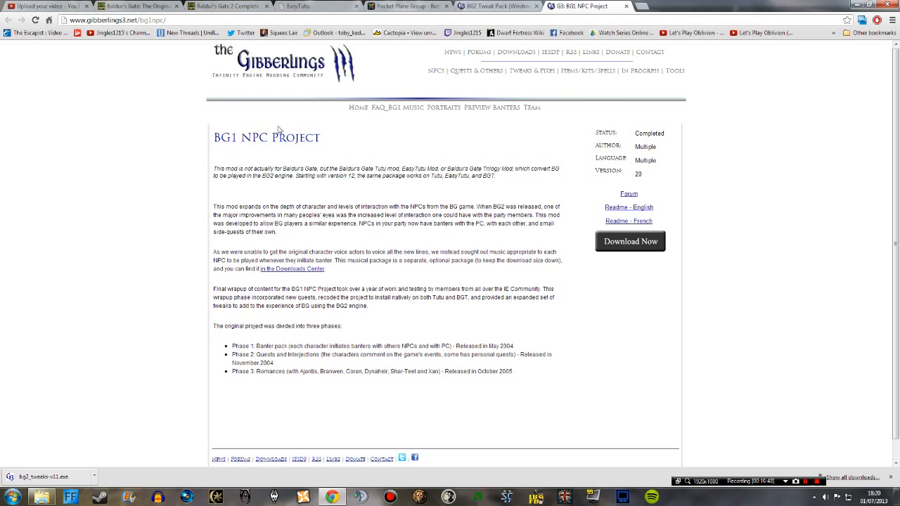
click(644, 242)
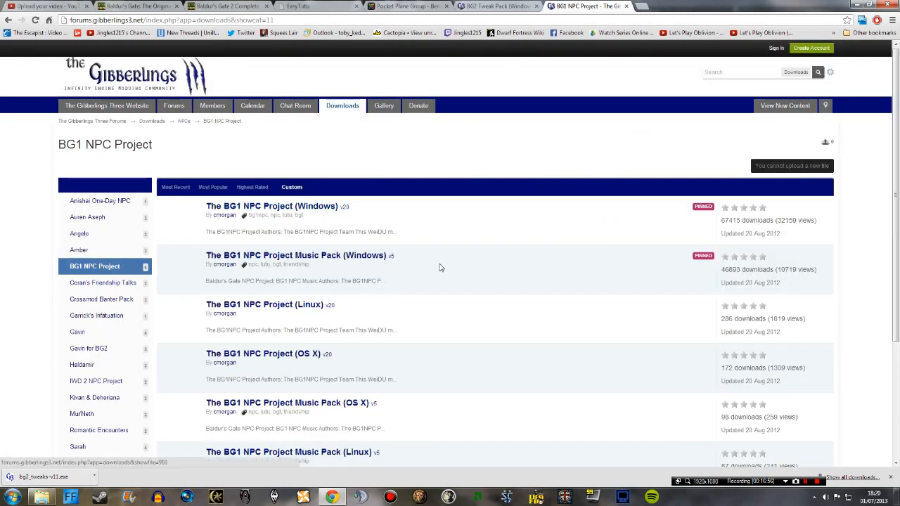
scroll(466, 357, down, 3)
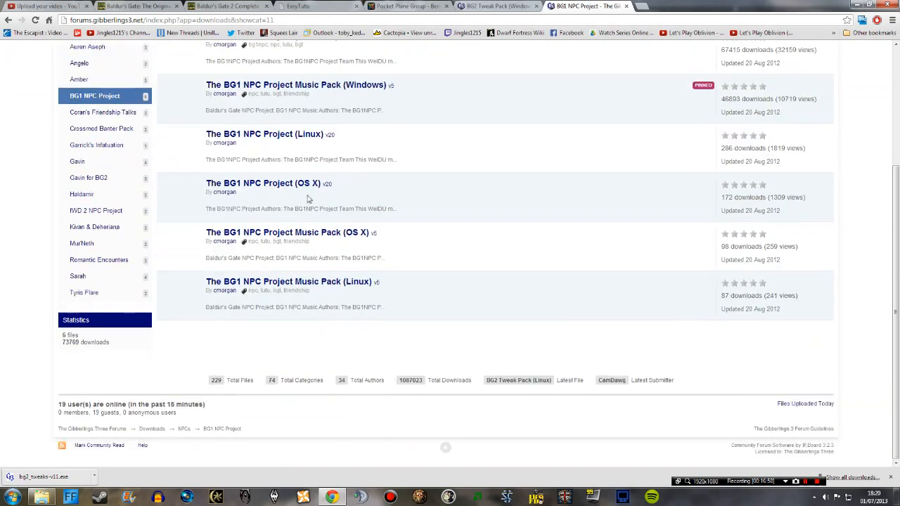
Step: Open The BG1 NPC Project (Windows) v20 page from the download list and download the mod
scroll(345, 321, up, 3)
click(313, 207)
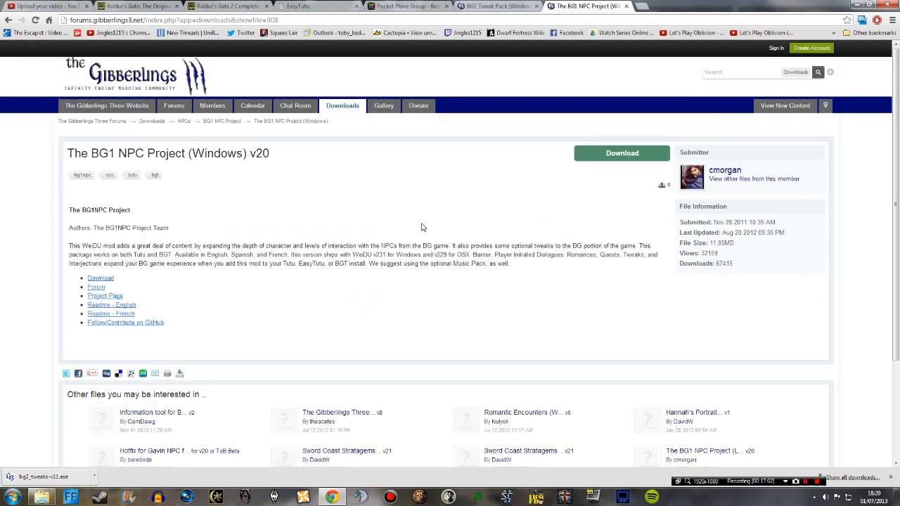
click(619, 154)
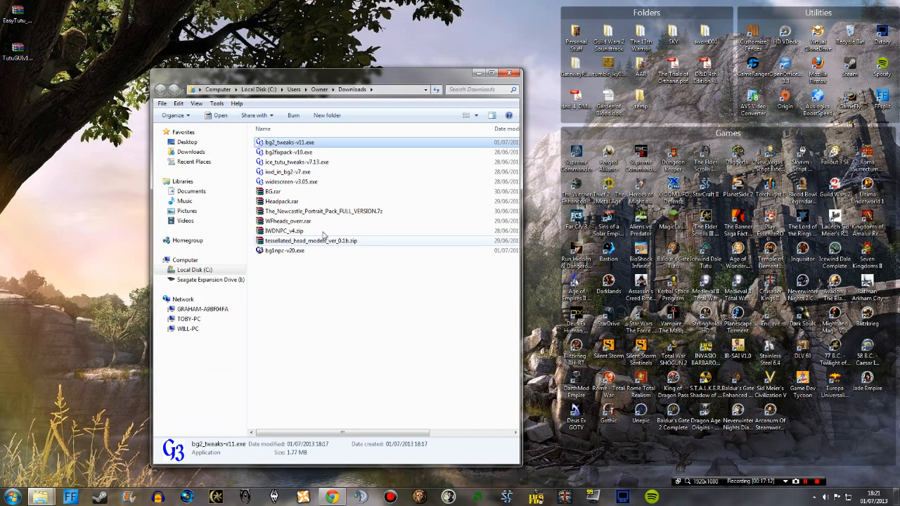
Step: Run bg1npc-v20.exe from the Downloads folder, allow it past the security warning, and accept the installer's introduction
click(288, 254)
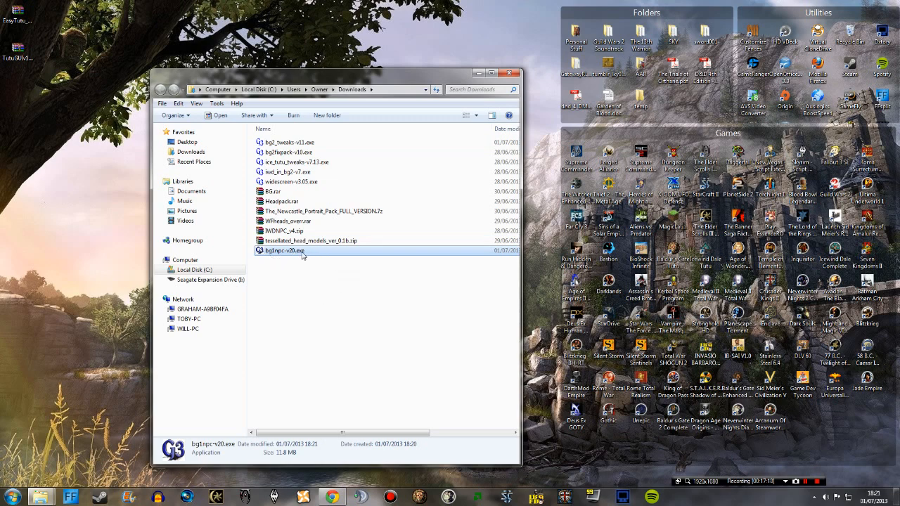
double_click(302, 256)
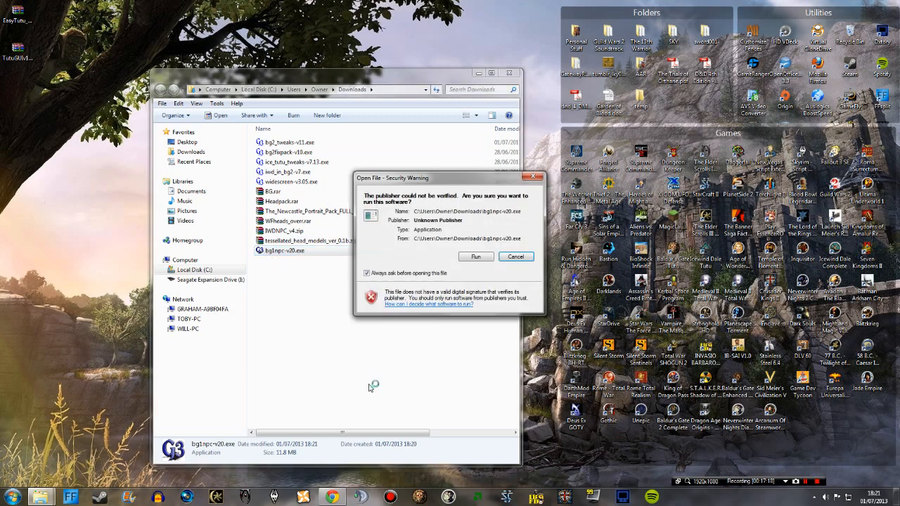
click(475, 257)
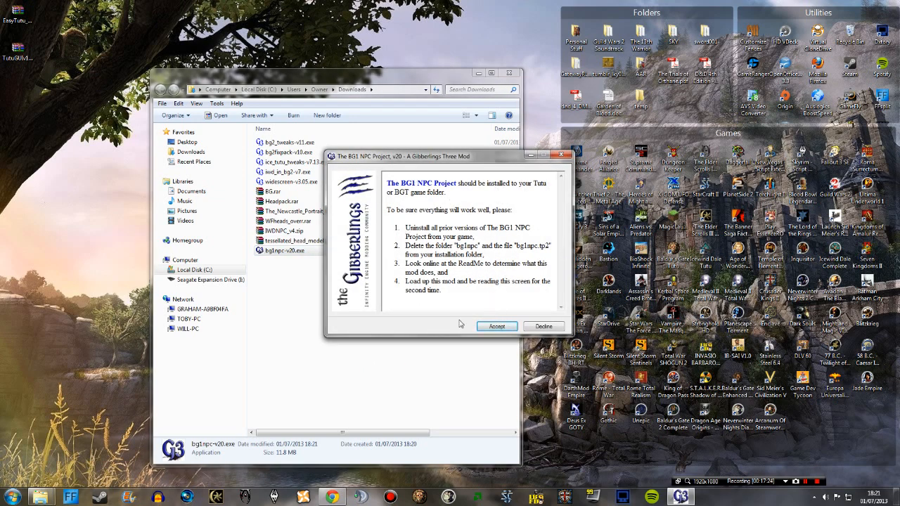
click(496, 326)
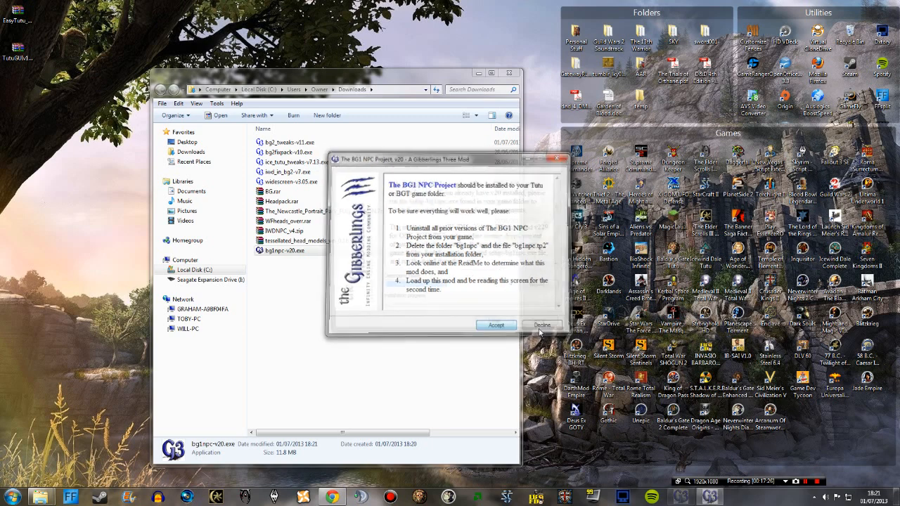
Step: Set the NPC mod's destination to the Baldur's Gate EasyTutu folder under GOG Games on drive C and start the installation
click(542, 288)
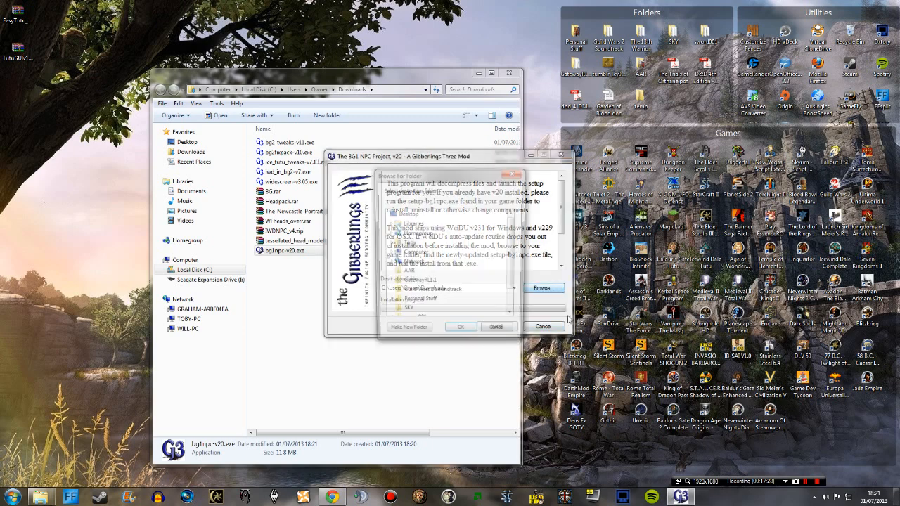
scroll(504, 269, down, 3)
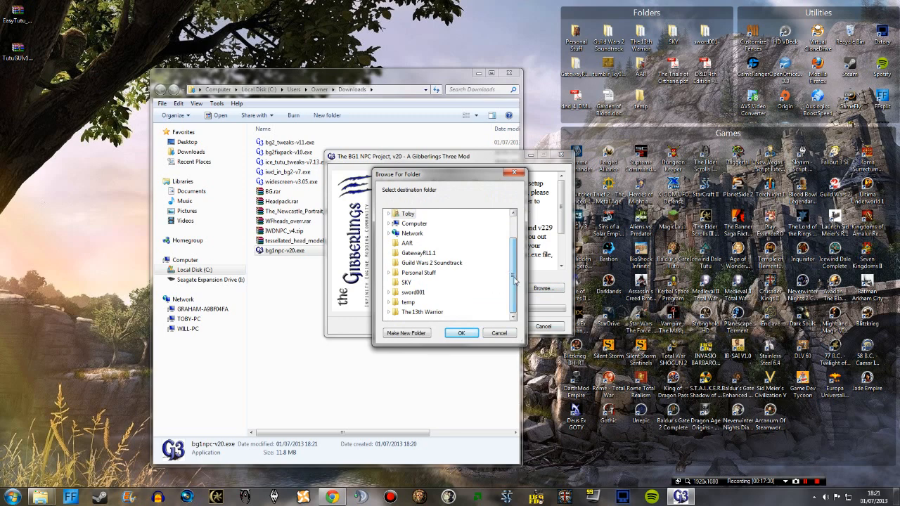
scroll(508, 273, up, 1)
click(389, 253)
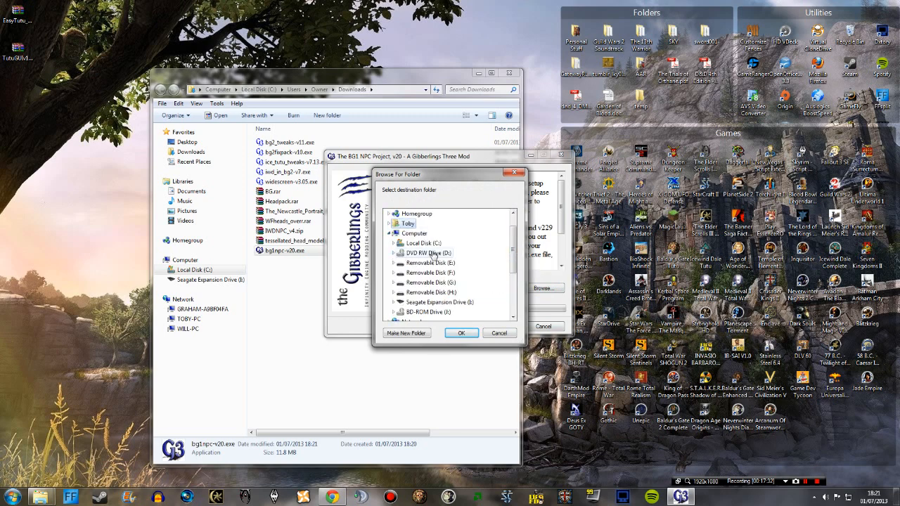
double_click(422, 246)
scroll(513, 232, down, 3)
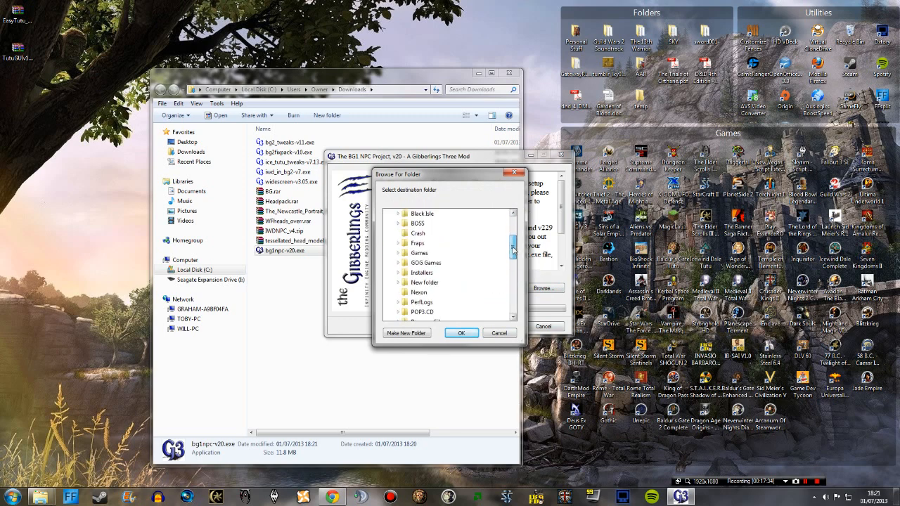
double_click(434, 261)
click(485, 263)
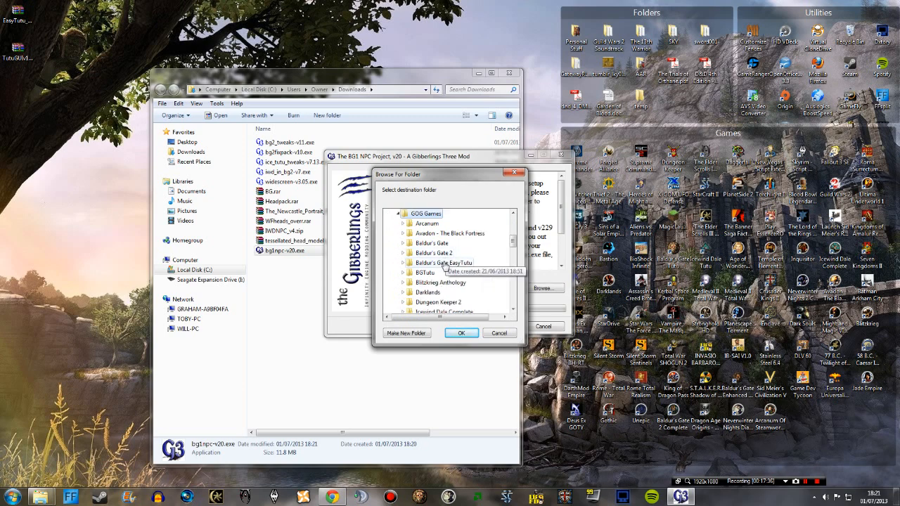
click(461, 333)
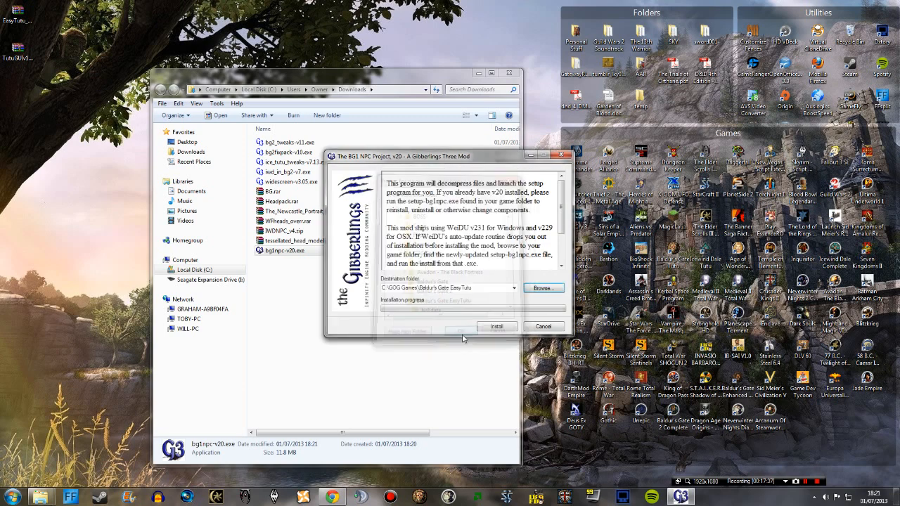
click(497, 328)
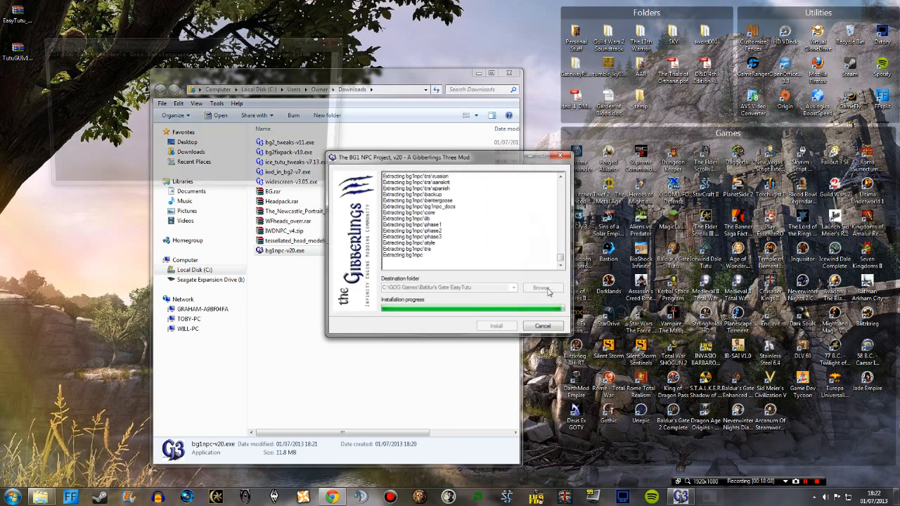
Step: Reposition the setup console, minimize the Downloads window, choose English (0) as the language, and decline the readme
drag(201, 43, 358, 139)
click(478, 73)
text(0)
key(Return)
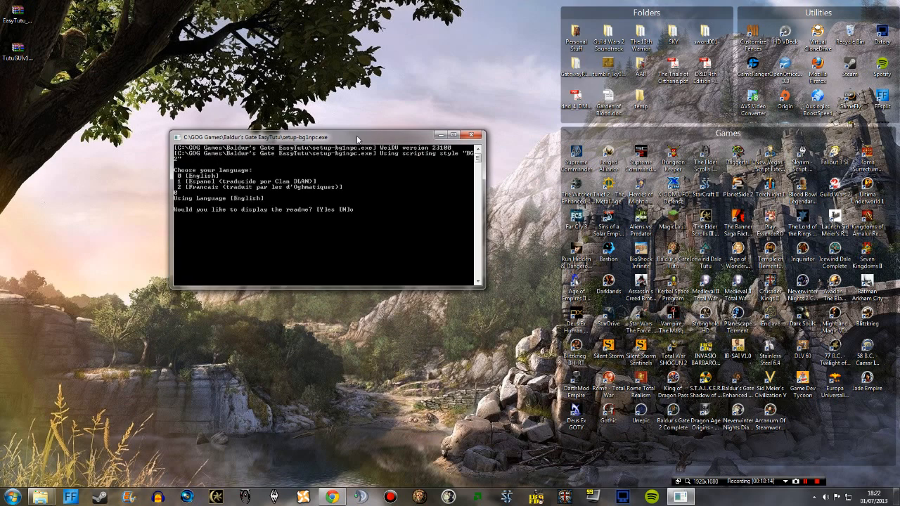
text(n)
key(Return)
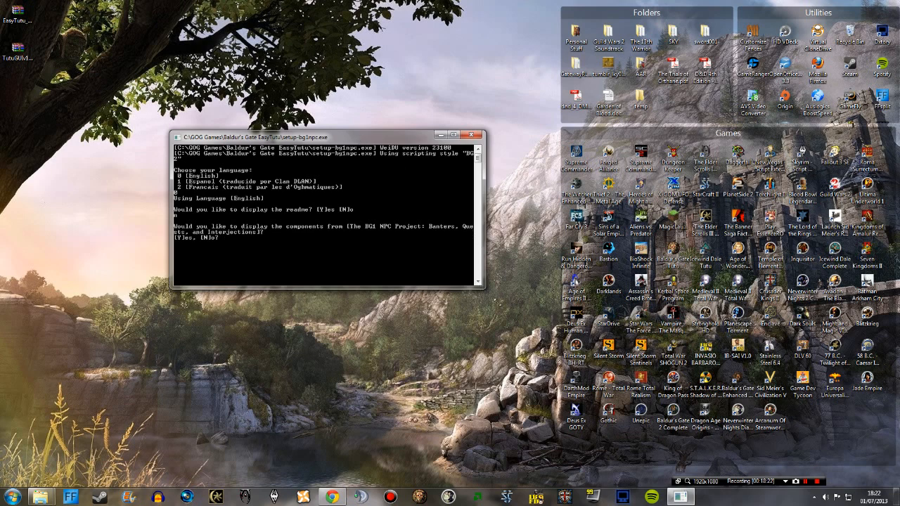
Step: Make the console taller and answer y to display the Banters/Quests/Interjections, Portrait Changes and Additions, Romances and Tweaks components
drag(485, 288, 521, 346)
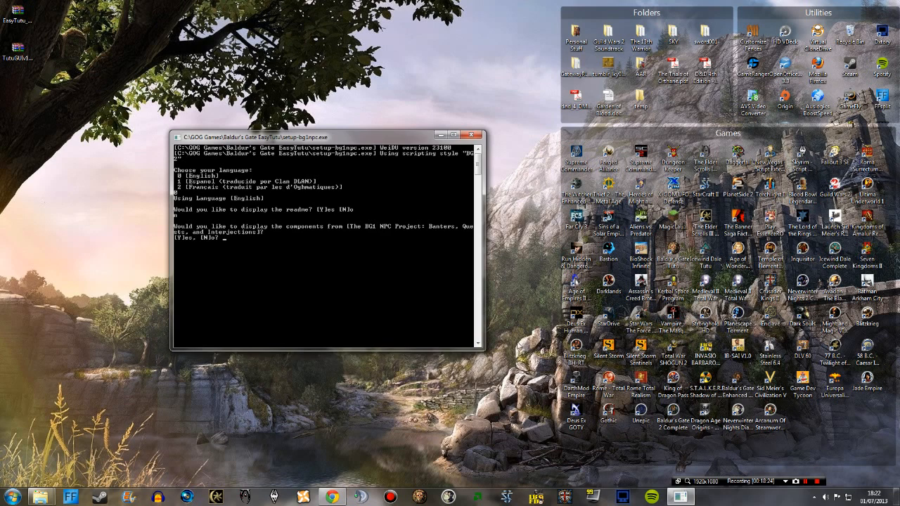
key(Return)
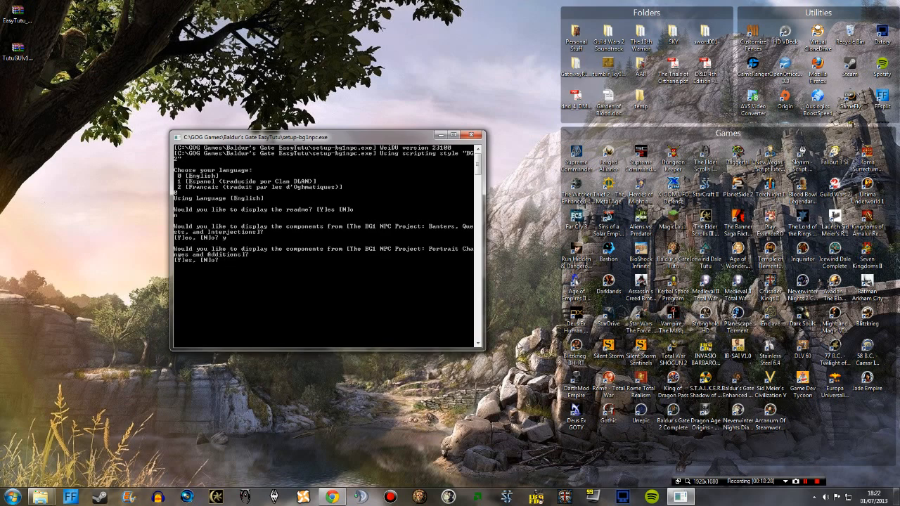
text(y)
key(Return)
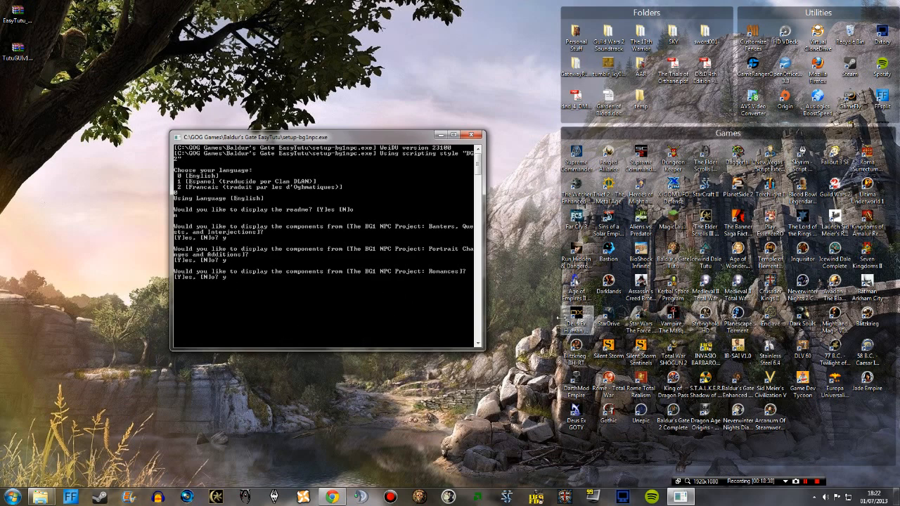
text(y)
key(Return)
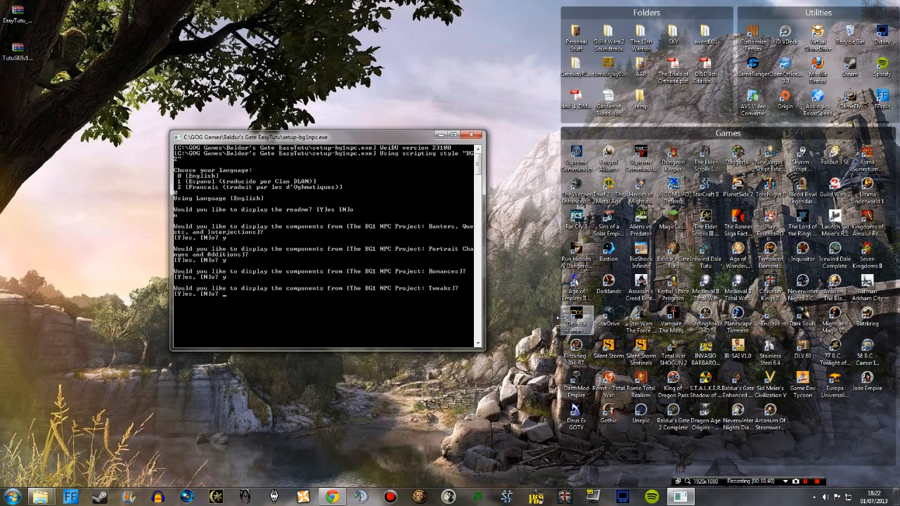
text(y)
key(Return)
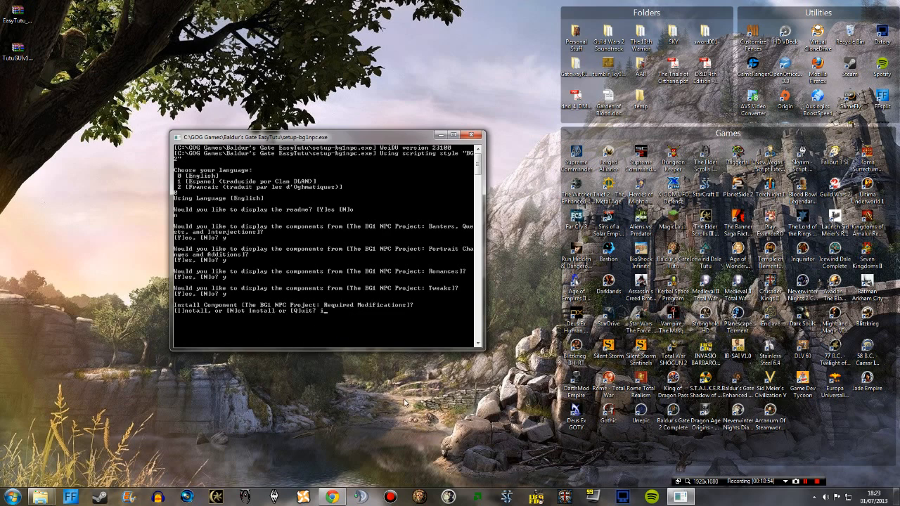
Step: Install the Required Modifications component and the Banters, Quests, and Interjections component by answering i
key(Return)
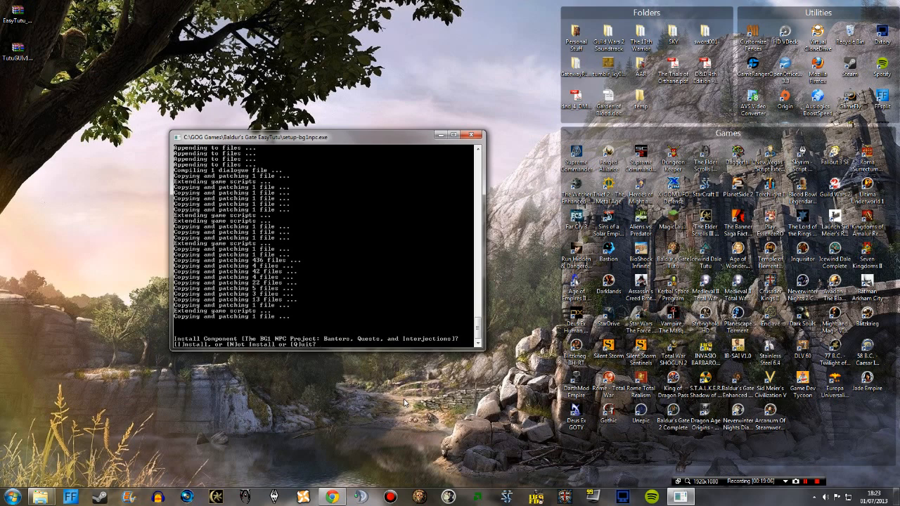
text(i)
key(Return)
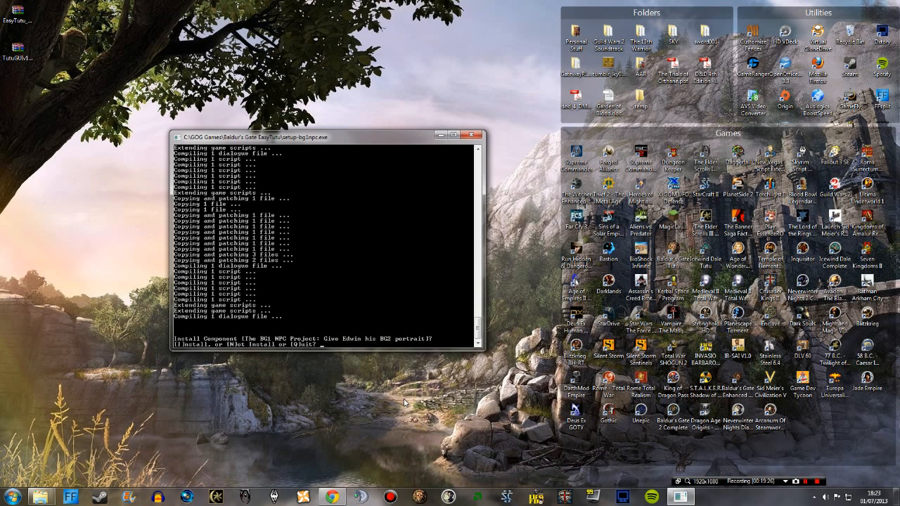
Step: Answer i to install the BG2 portraits for Edwin, Imoen, Jaheira, Minsc and Viconia
text(i)
key(Return)
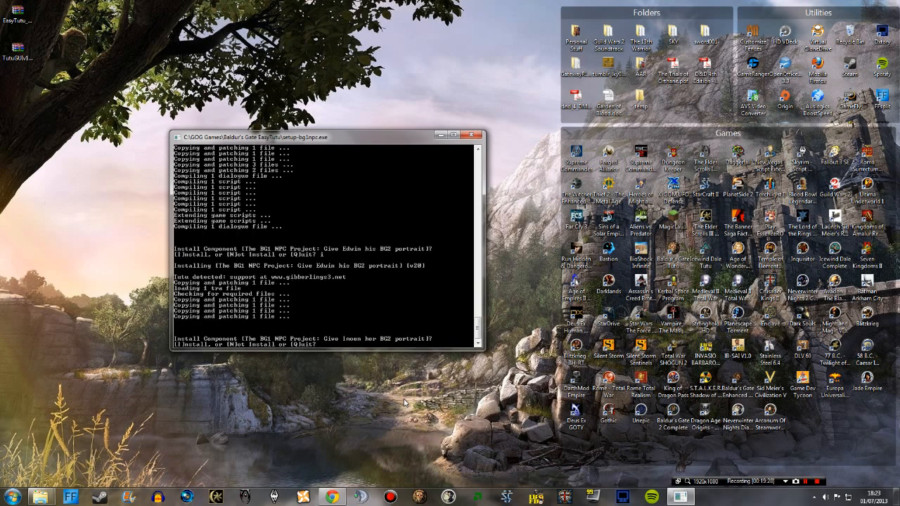
text(i)
key(Return)
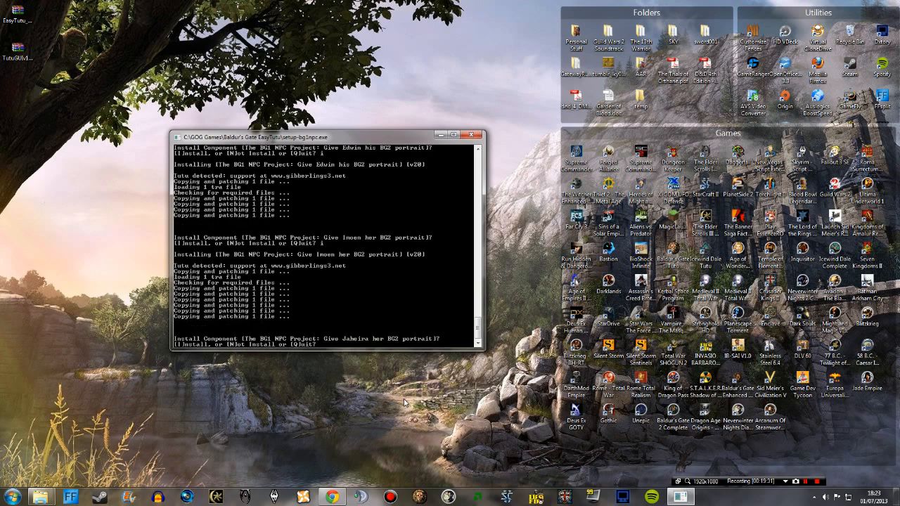
text(i)
key(Return)
text(i)
key(Return)
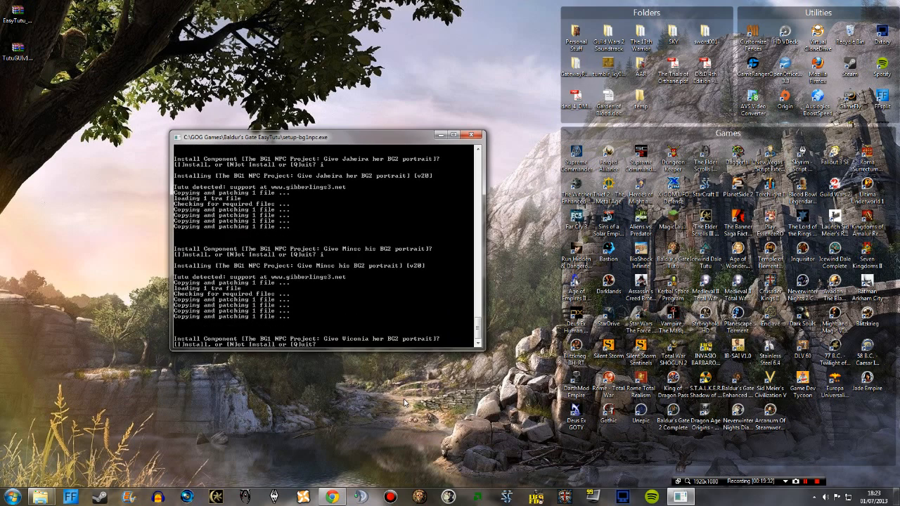
text(i)
key(Return)
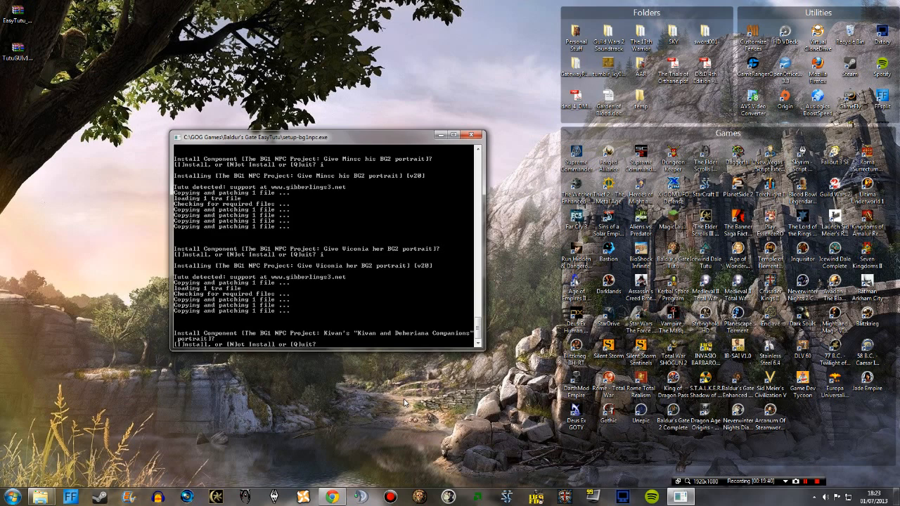
Step: Answer i to install Kivan's "Kivan and Deheriana Companions" portrait and the Non-Joinable NPC portraits for quests and dialogues
text(i)
key(Return)
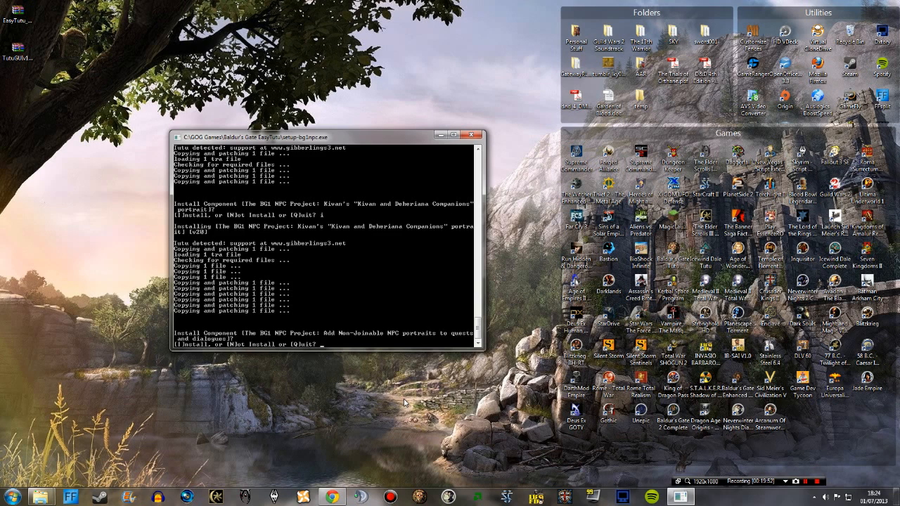
text(i)
key(Return)
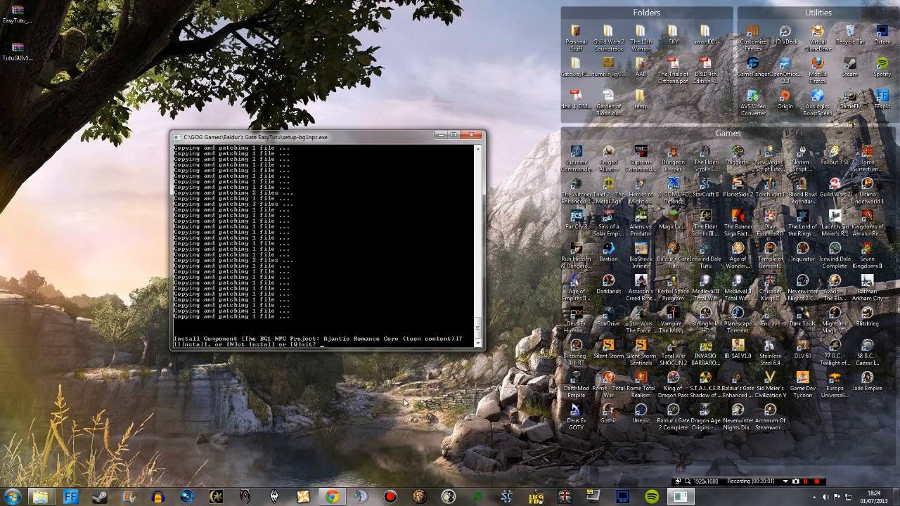
Step: Answer n to the romance and relationship components, the Female Romance Challenges, and NPCs can be sent to wait in an inn
key(n)
key(Return)
key(n)
key(Return)
key(n)
key(Return)
key(n)
key(Return)
key(n)
key(Return)
key(n)
key(Return)
key(n)
key(Return)
key(n)
key(Return)
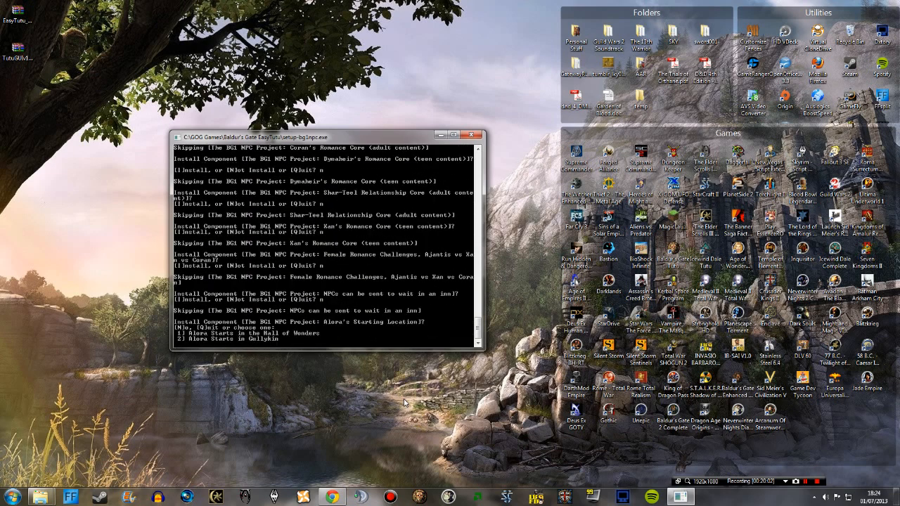
Step: Answer n to the tweak components from Alora's Starting Location through the Cloakwood areas availability in Chapter One
key(n)
key(Return)
key(n)
key(Return)
key(n)
key(Return)
key(n)
key(Return)
key(n)
key(Return)
key(n)
key(Return)
key(n)
key(Return)
key(n)
key(Return)
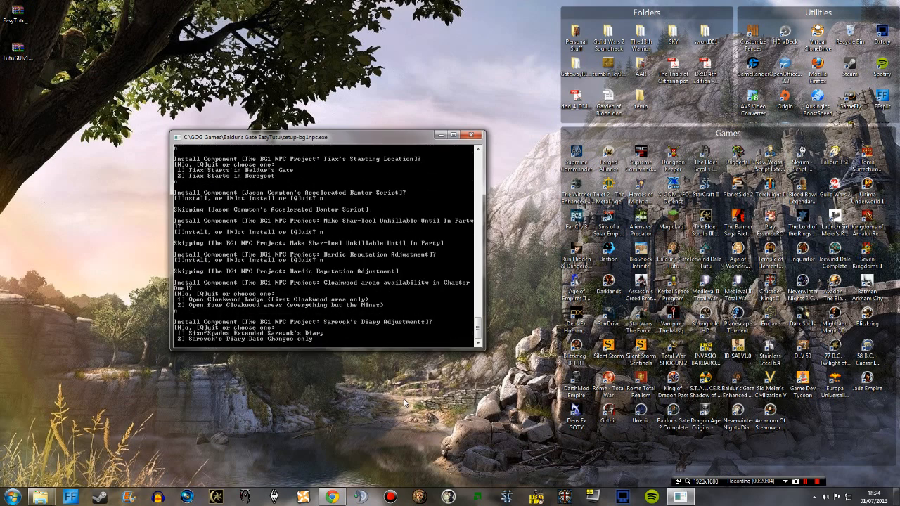
Step: Answer n to Sarevok's Diary Adjustments and the remaining tweak components, and exit the setup
key(n)
key(Return)
key(n)
key(Return)
key(n)
key(Return)
key(n)
key(Return)
key(Return)
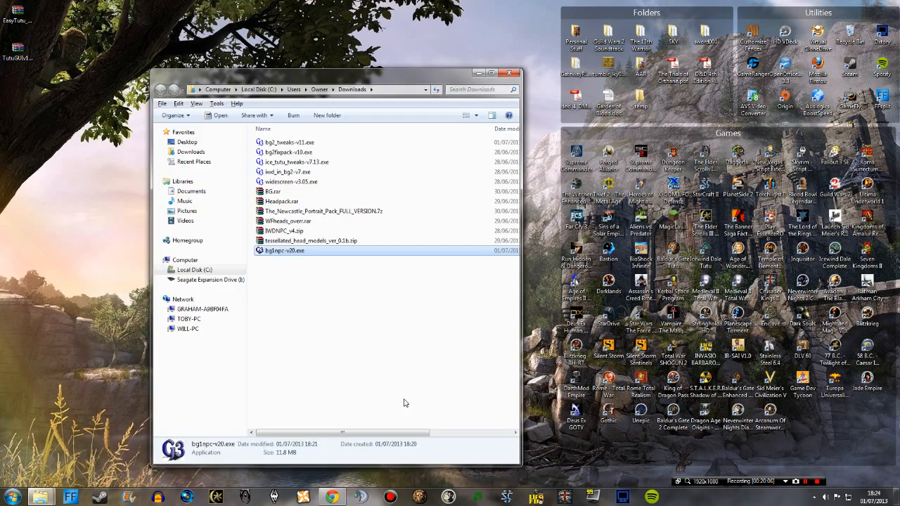
Step: Minimize the Downloads window, switch to the browser, and return to the Pocket Plane Group page of BG1Tutu Enhancements
click(476, 74)
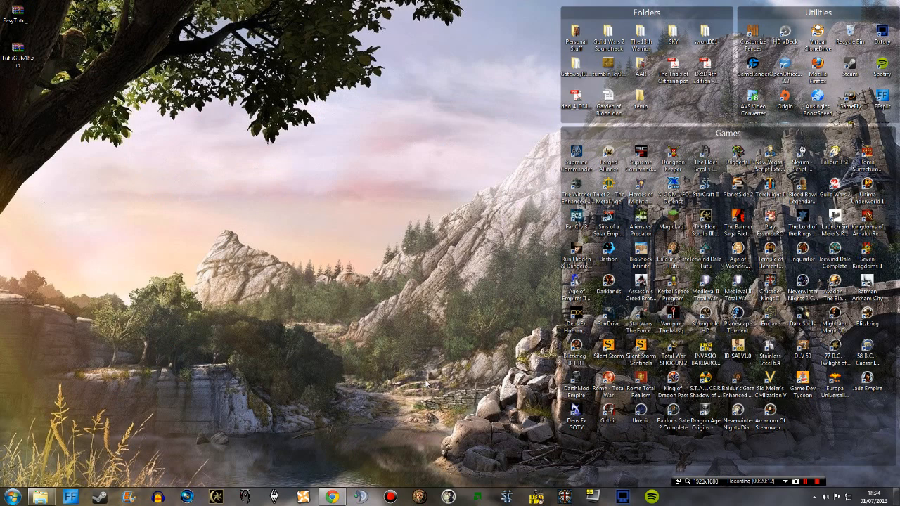
click(333, 496)
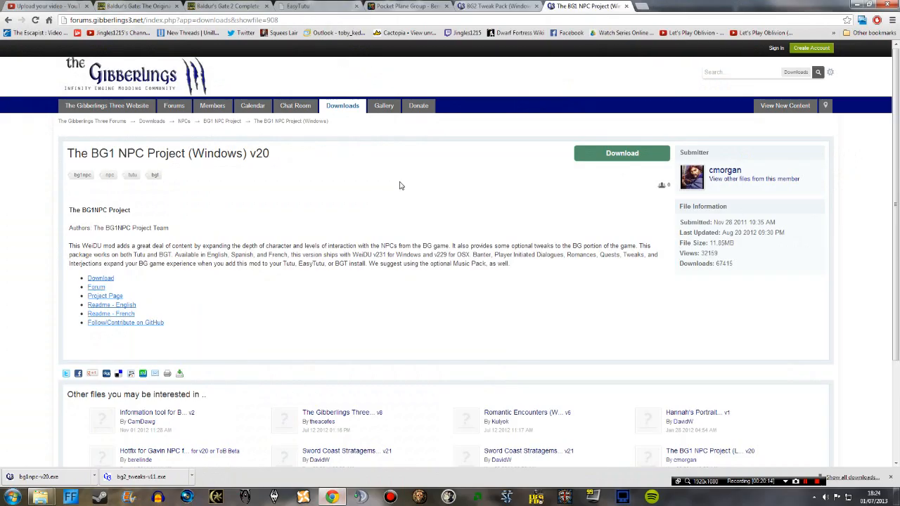
click(513, 6)
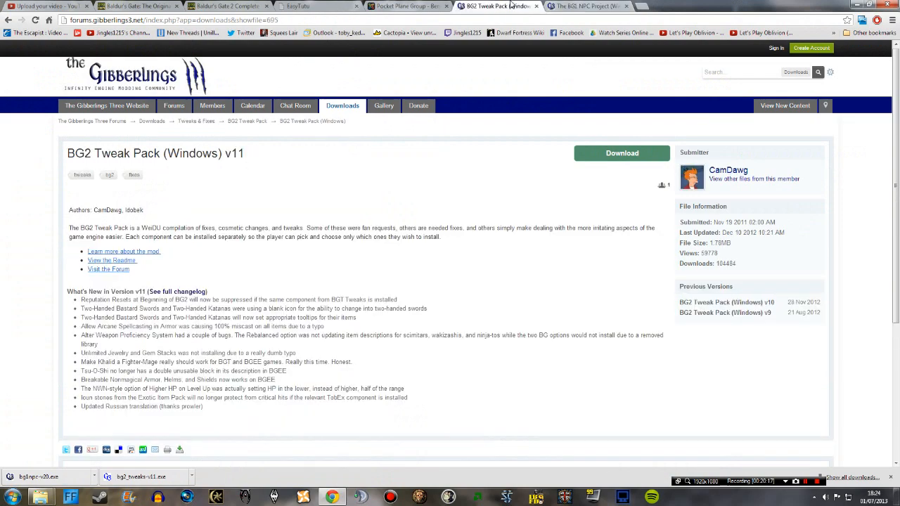
click(407, 6)
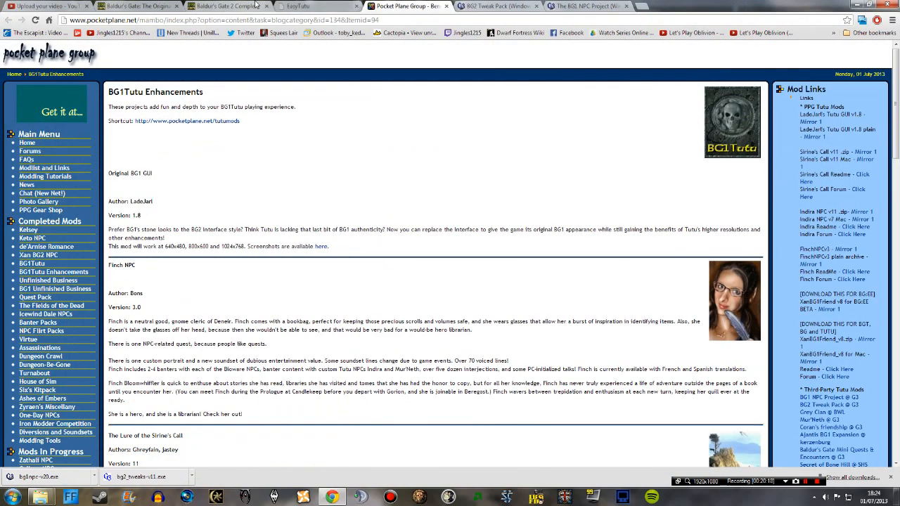
Step: Minimize the browser, bring up the Baldur's Gate EasyTutu folder, and launch bgconfig.exe
click(853, 5)
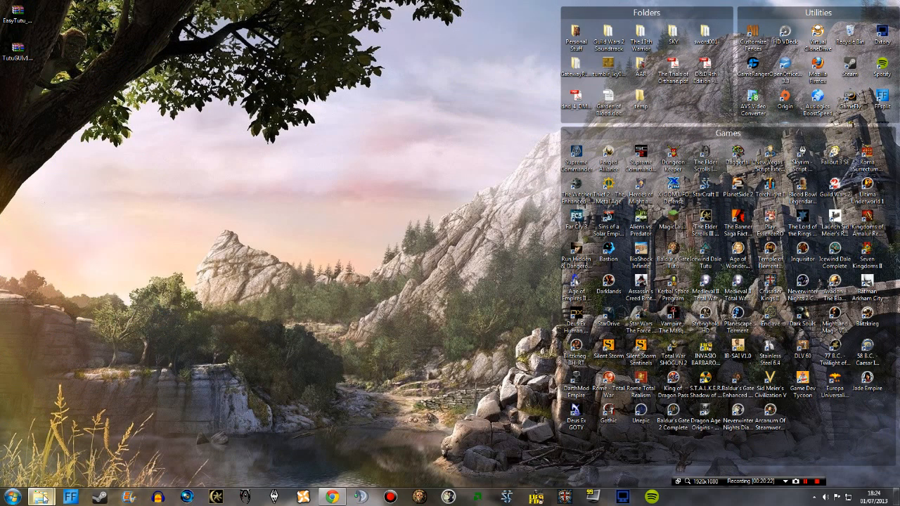
mouse_move(42, 497)
click(60, 443)
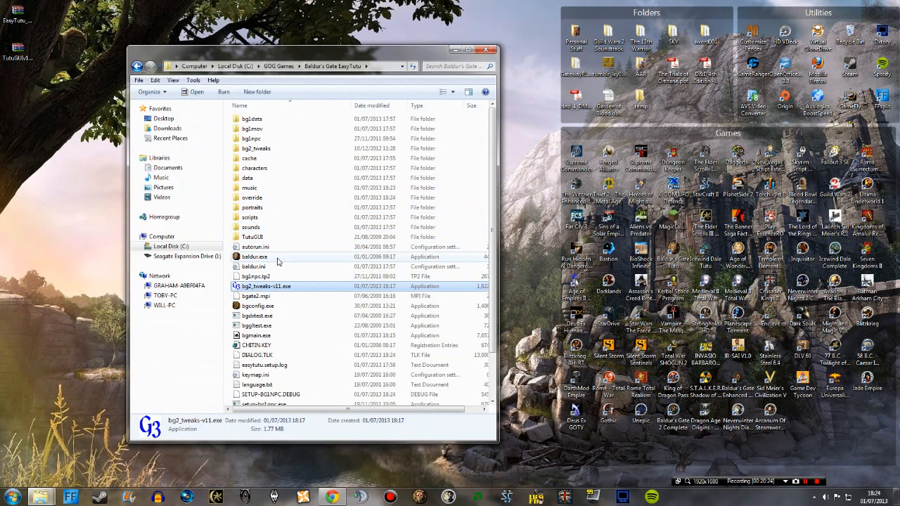
right_click(277, 259)
click(283, 261)
click(268, 258)
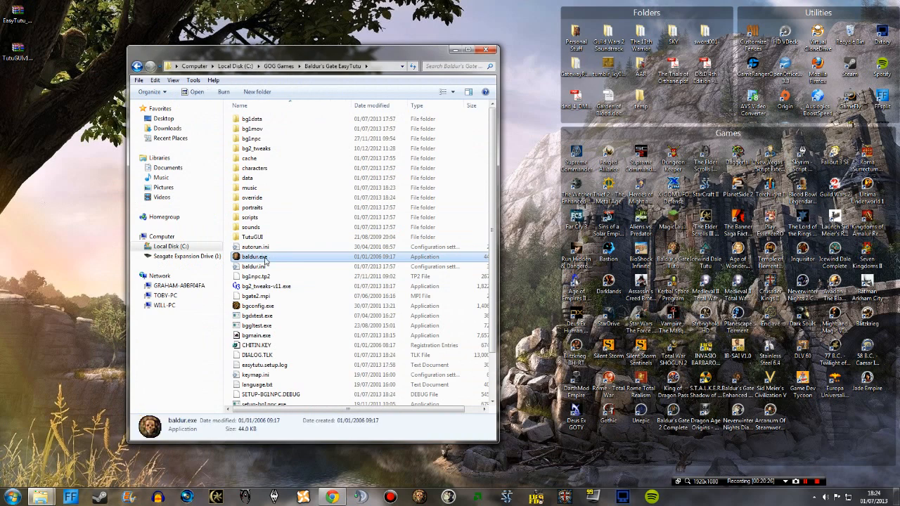
right_click(267, 258)
click(306, 261)
click(273, 308)
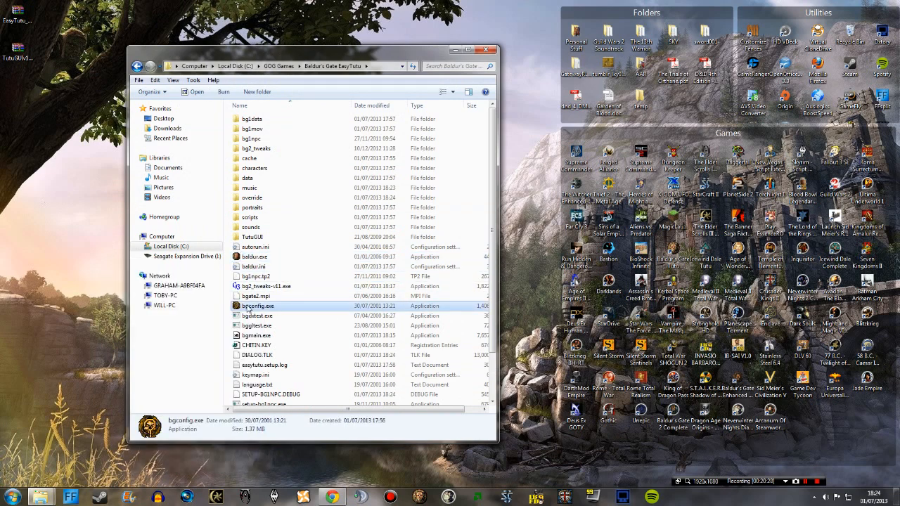
double_click(261, 310)
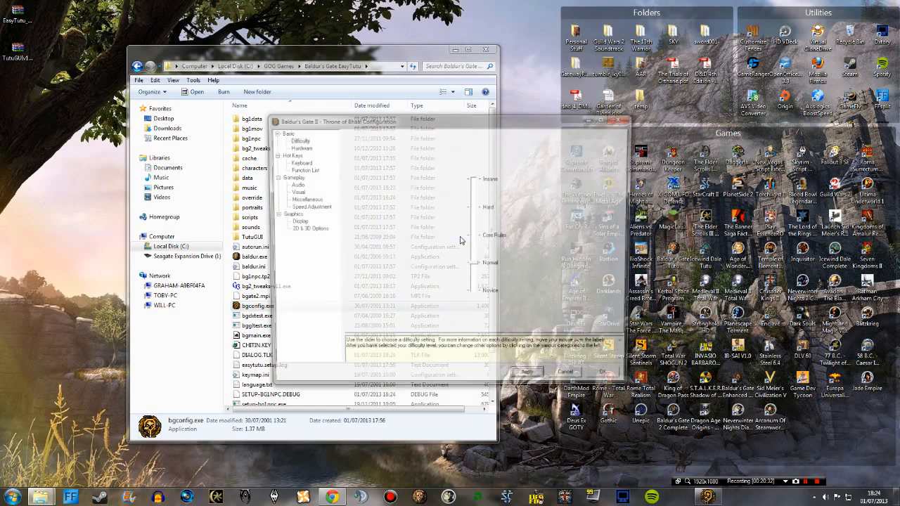
Step: Look through the Difficulty, Hardware, Function List, Audio, Visual and Speed Adjustment settings in the configuration
click(296, 139)
click(297, 147)
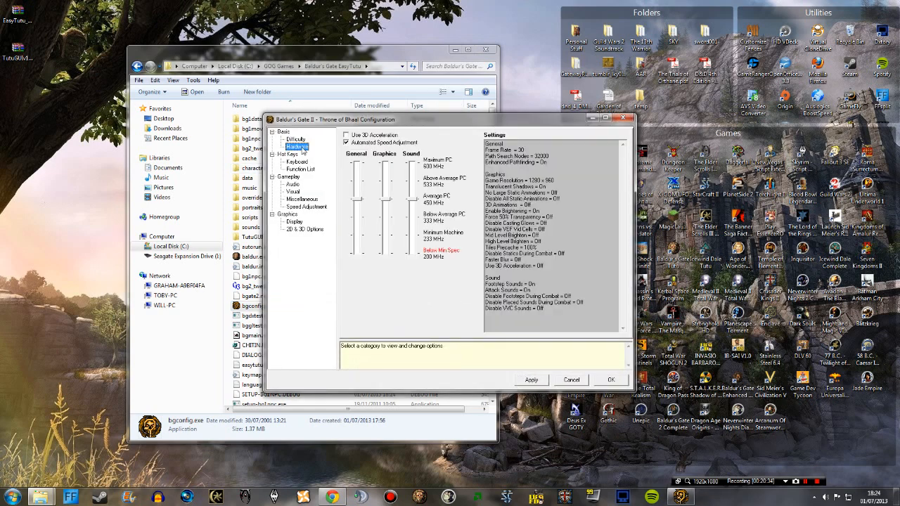
click(296, 170)
click(293, 184)
click(293, 191)
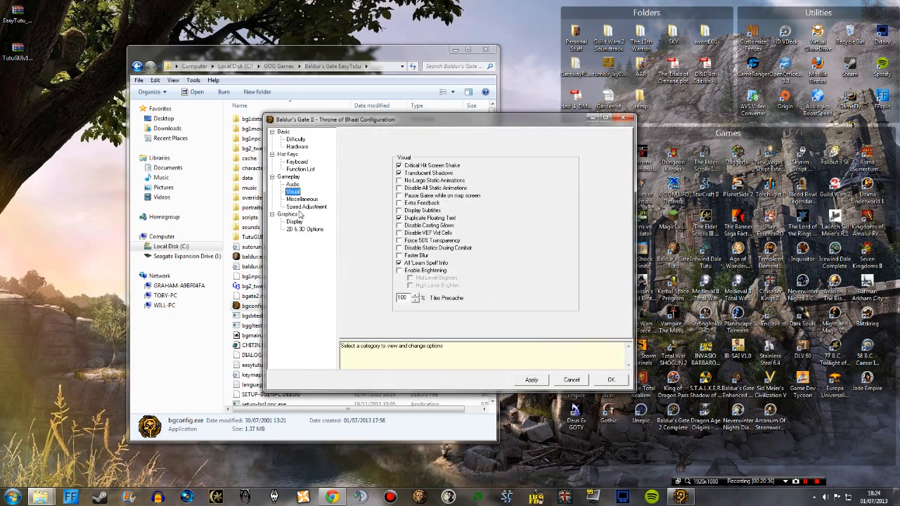
click(304, 207)
Step: Set the display's game resolution to 1024 x 768, apply and test the graphics settings, and close the configuration
click(294, 221)
click(531, 281)
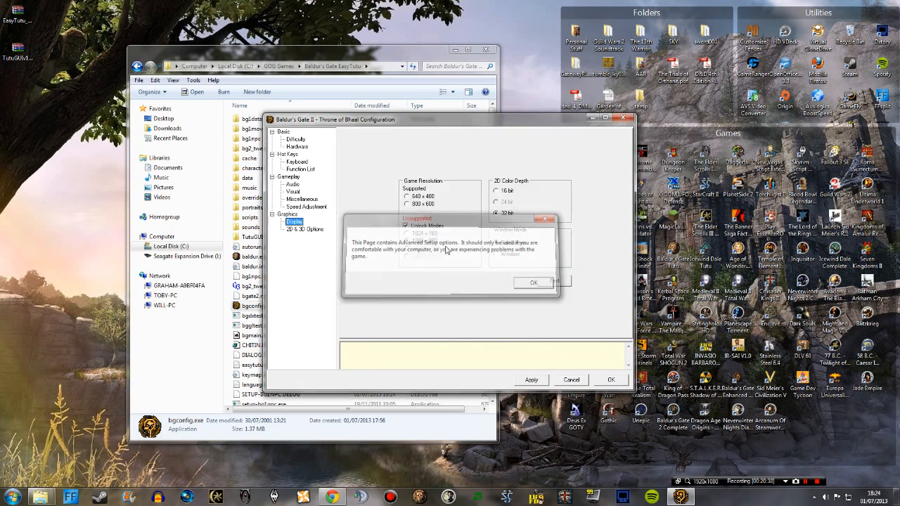
click(412, 233)
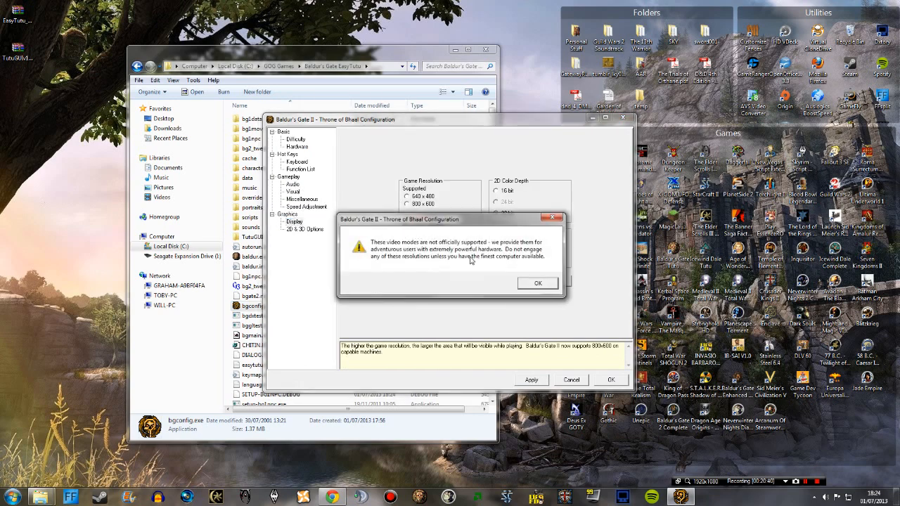
key(Return)
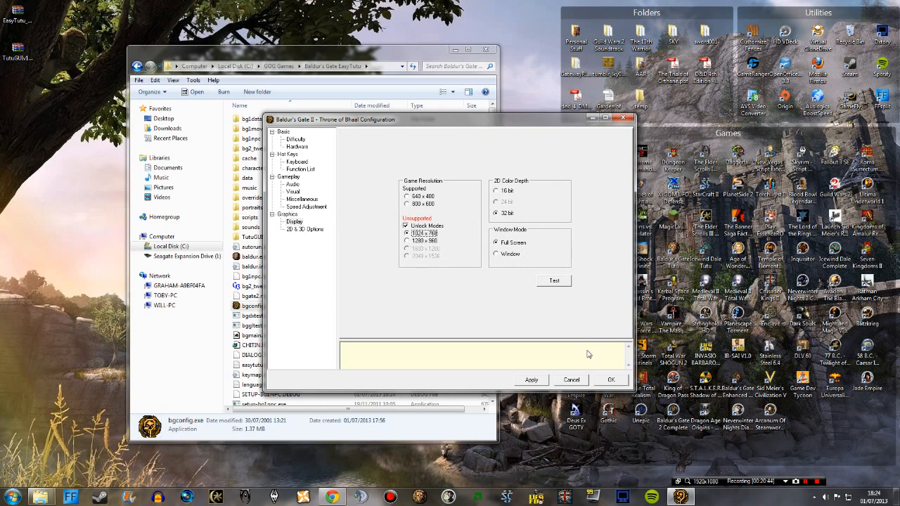
click(617, 381)
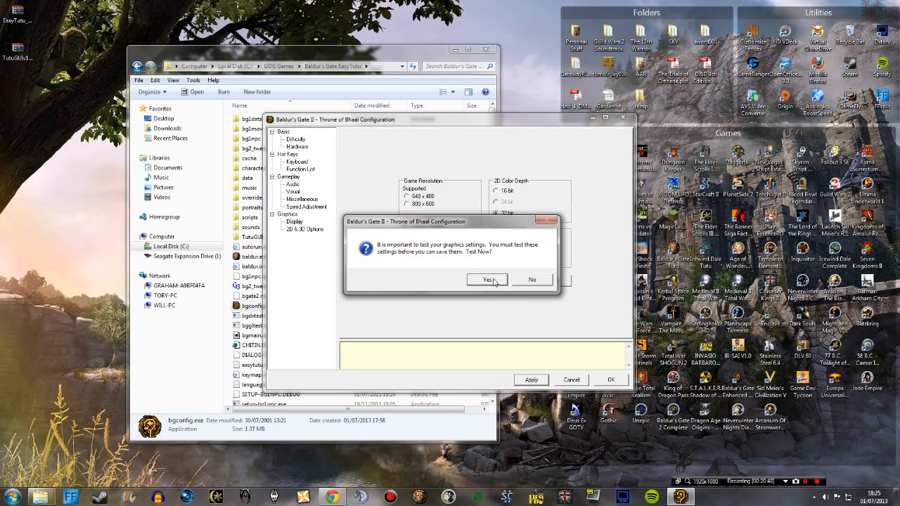
click(494, 281)
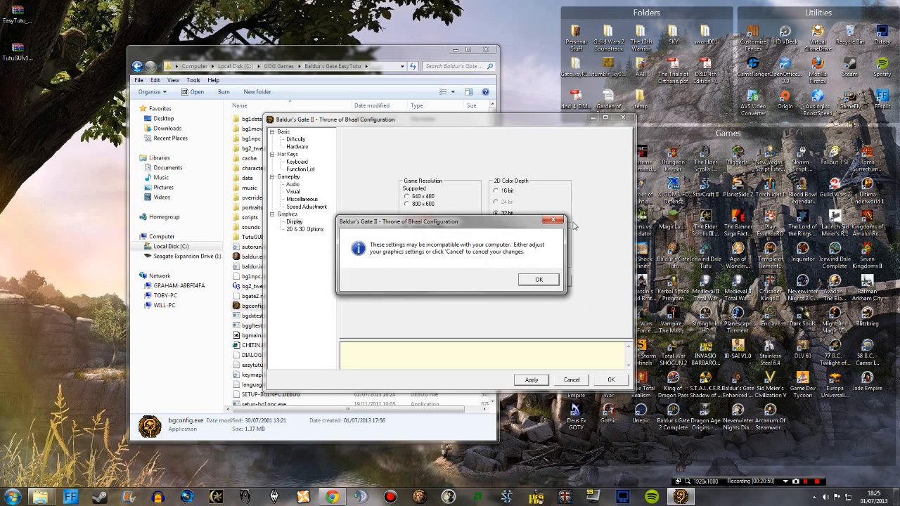
click(538, 280)
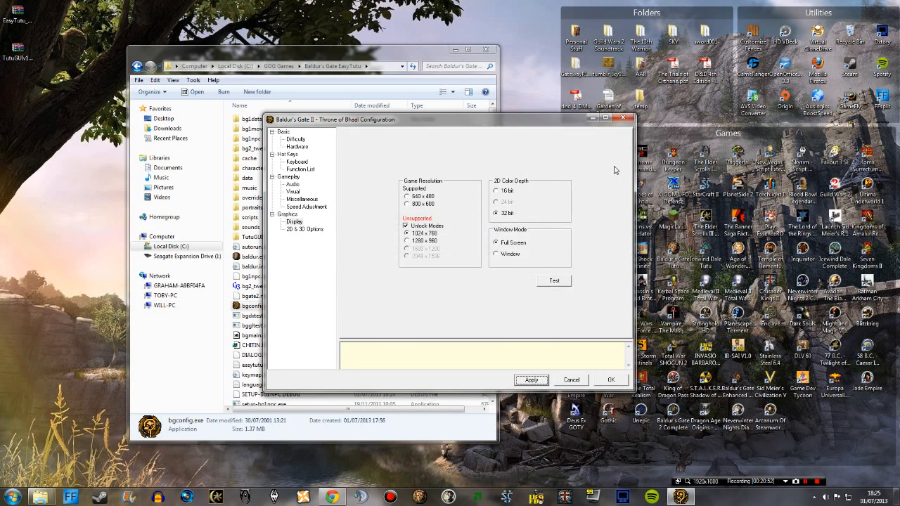
click(624, 119)
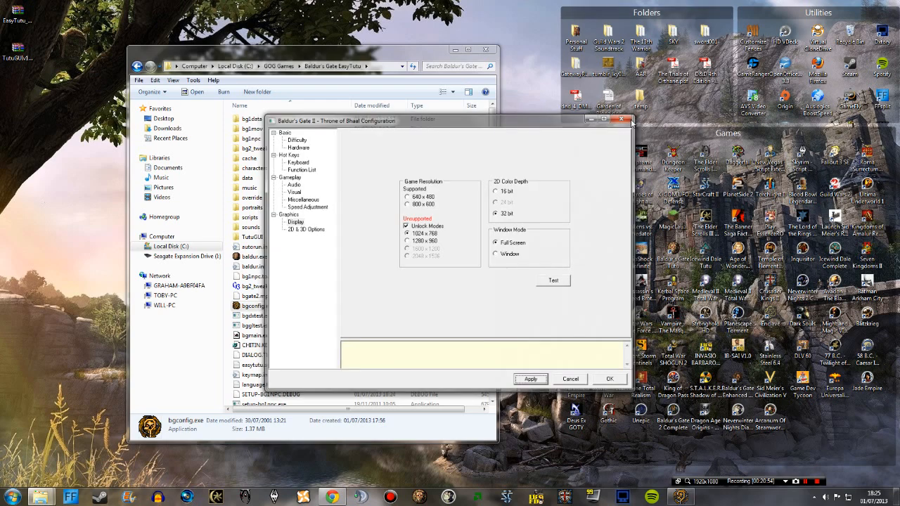
Step: Create a desktop shortcut to baldur.exe from the Baldur's Gate EasyTutu folder
right_click(251, 258)
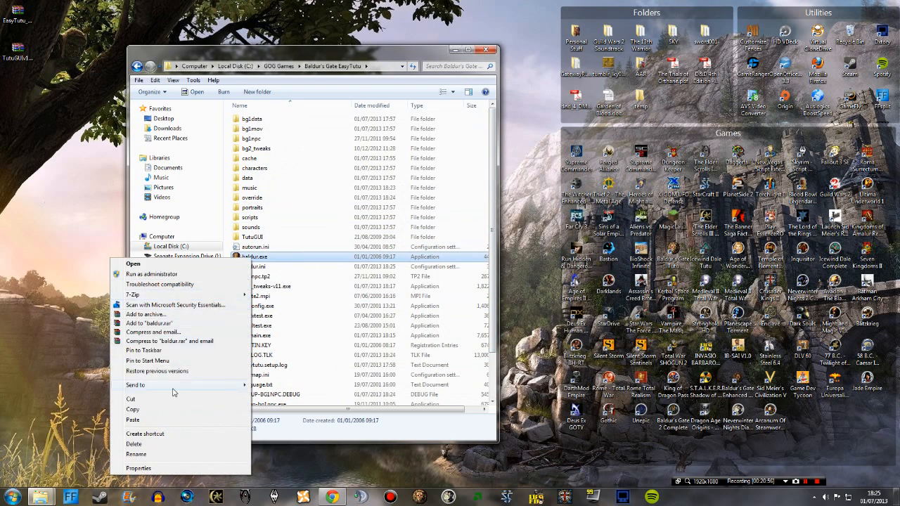
mouse_move(176, 389)
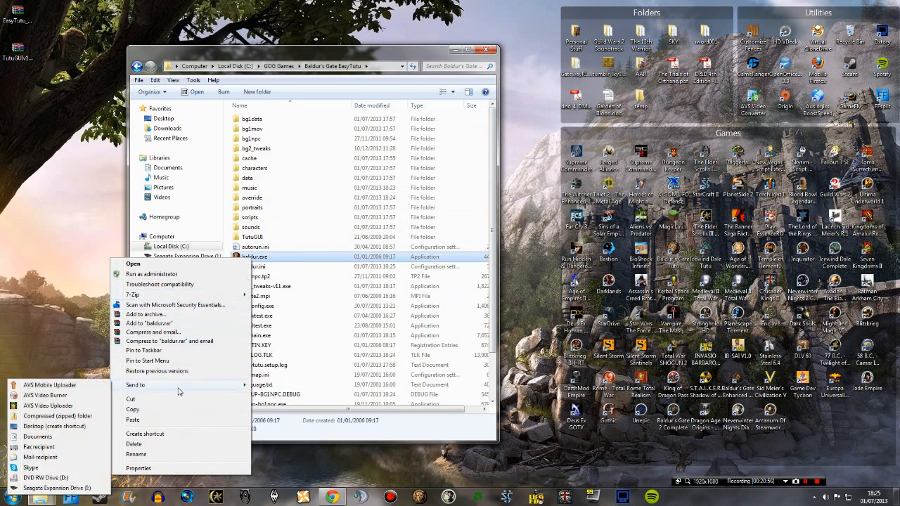
click(55, 427)
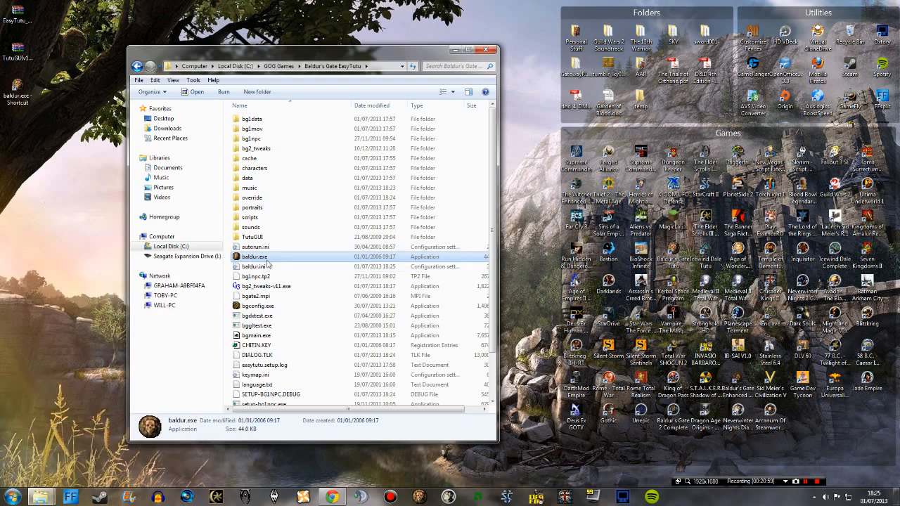
Step: Minimize the folder window, rename the new baldur.exe shortcut as Tutu, and reposition it in the open area of the desktop
click(455, 49)
drag(15, 88, 417, 191)
key(F2)
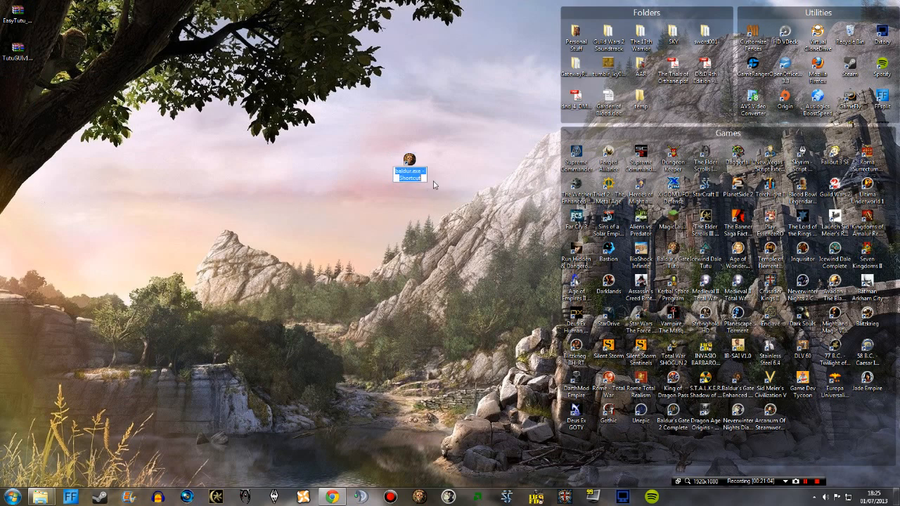
text(Tutut)
key(Return)
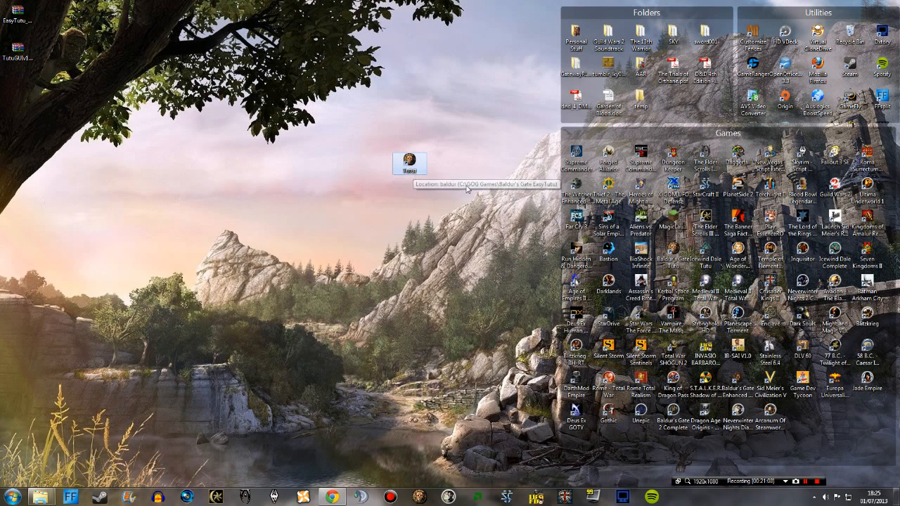
drag(415, 165, 375, 244)
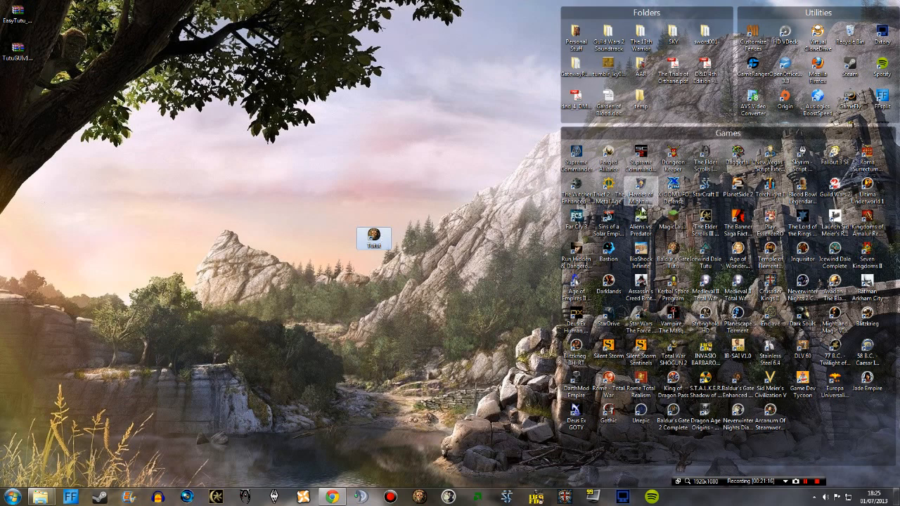
Step: Select the existing Baldur's Gate Tutu shortcut among the games, and delete the duplicate Tutu shortcut from the desktop
click(675, 255)
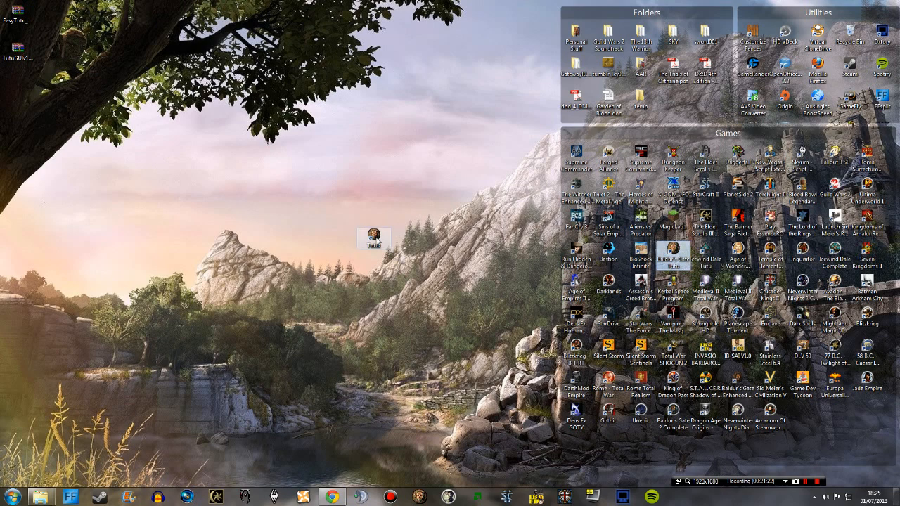
click(374, 238)
key(Delete)
key(Return)
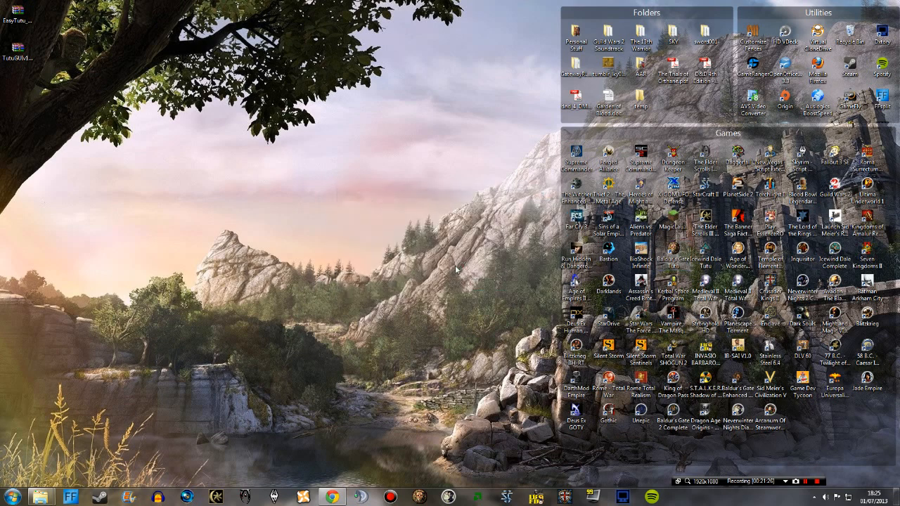